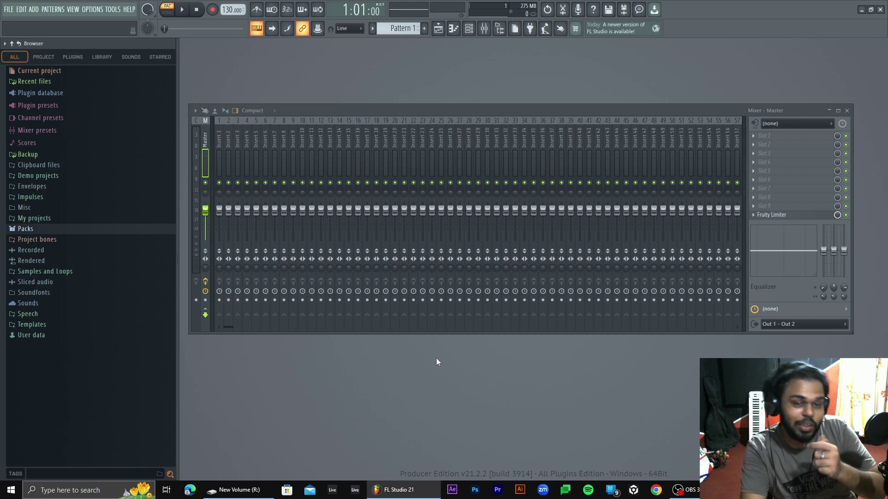
View the Fruity Limiter on the master track and close it again
click(770, 216)
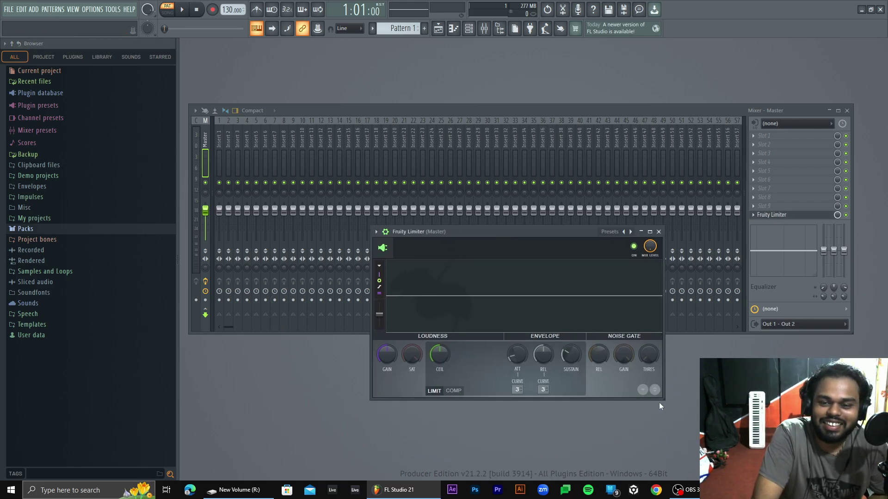
key(Escape)
Look through the browser's Project, Plugins, Sounds and Library categories, ending on the Library packs
click(43, 57)
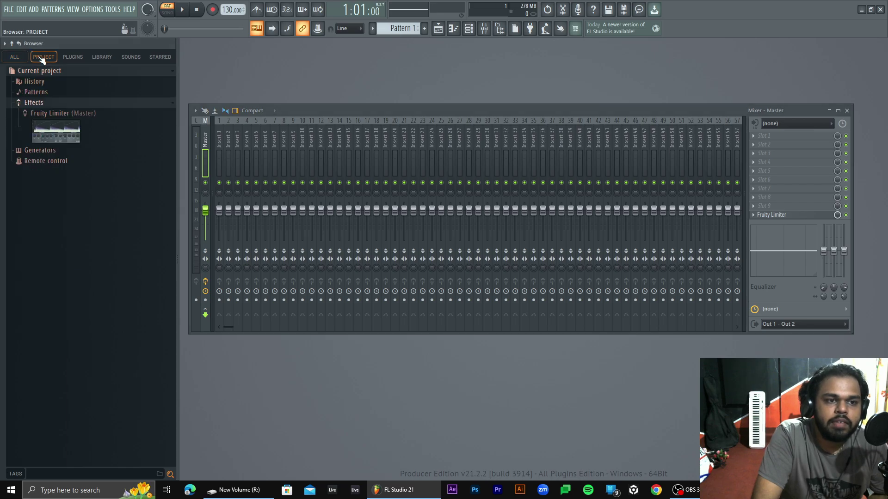
click(72, 57)
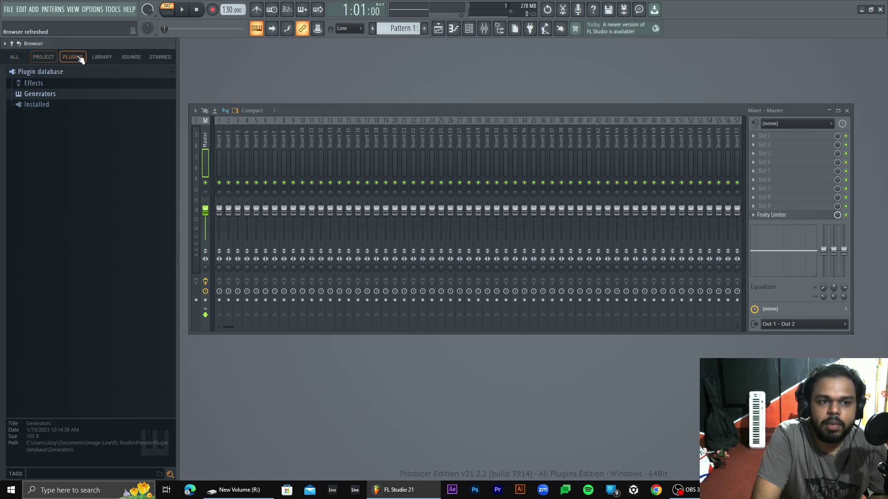
click(108, 57)
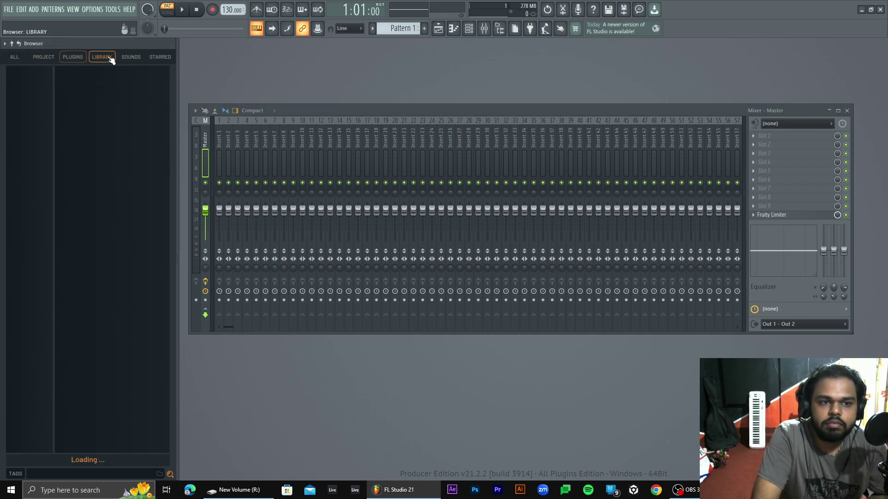
click(141, 61)
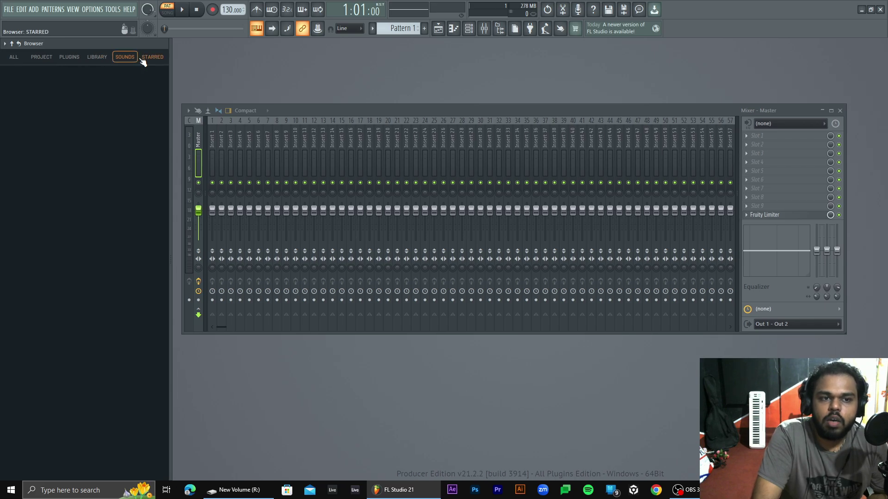
click(106, 62)
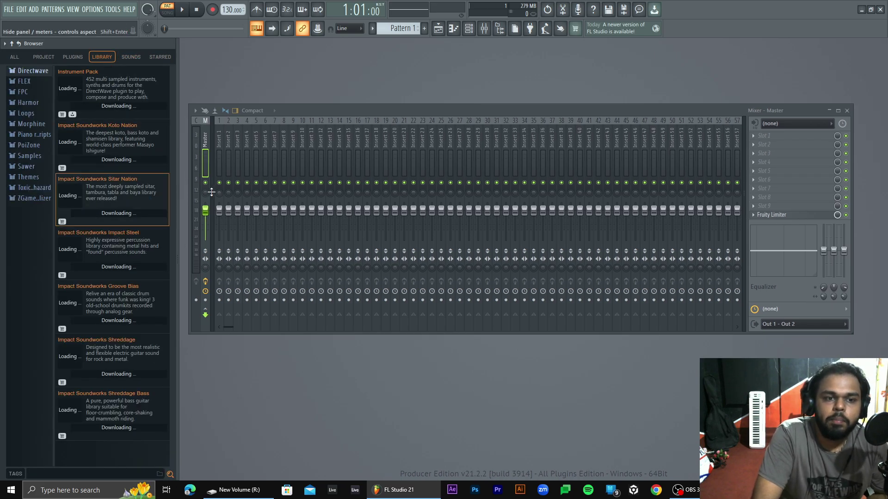
mouse_move(160, 89)
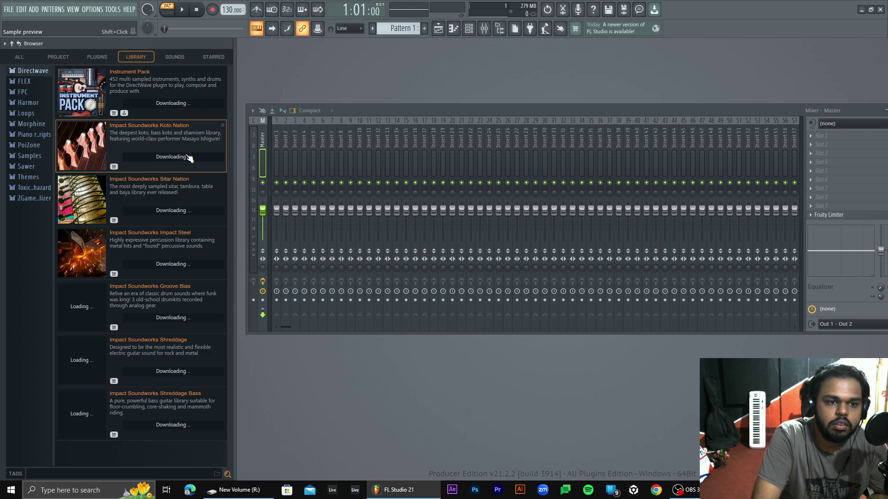
Show the FL Cloud sounds, widen the browser and look over the Discover page
click(176, 58)
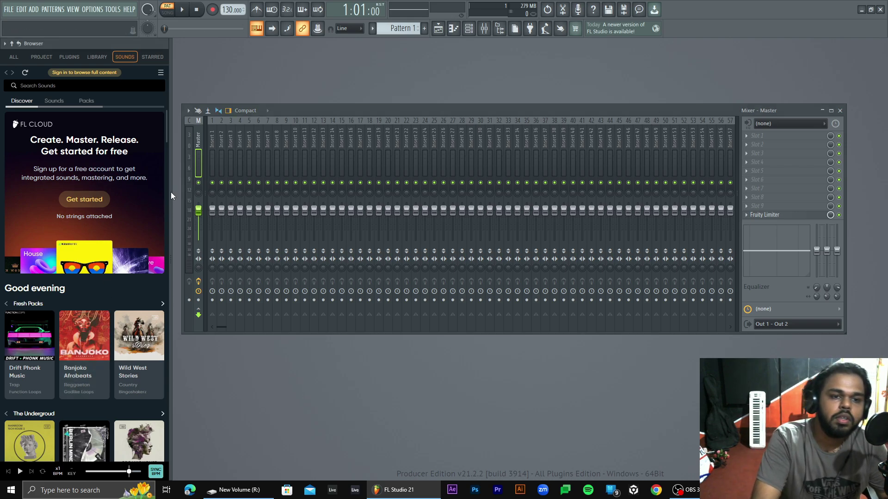
drag(169, 189, 189, 188)
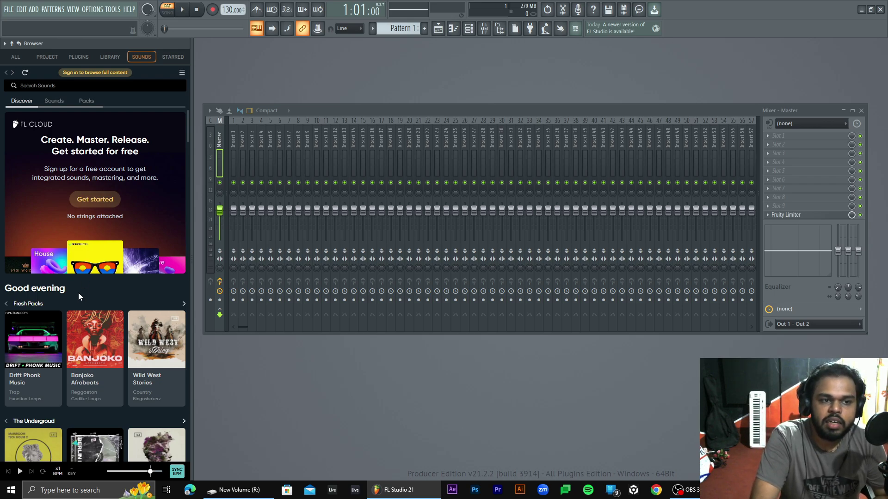
scroll(74, 295, down, 3)
scroll(65, 194, up, 3)
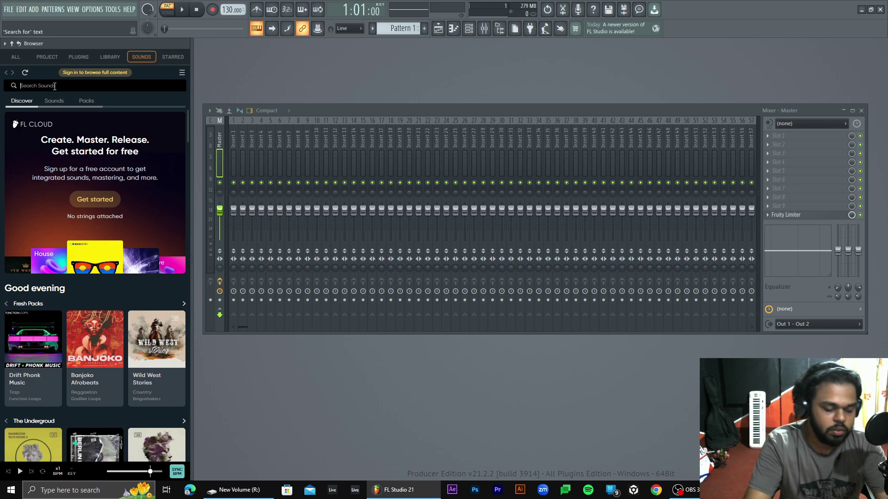
Search the FL Cloud sounds for "guitar" and preview PL SGV 10 Vox 02 120 G#m and PL SGV 01 Melody 140 Cm Dry
text(guitar)
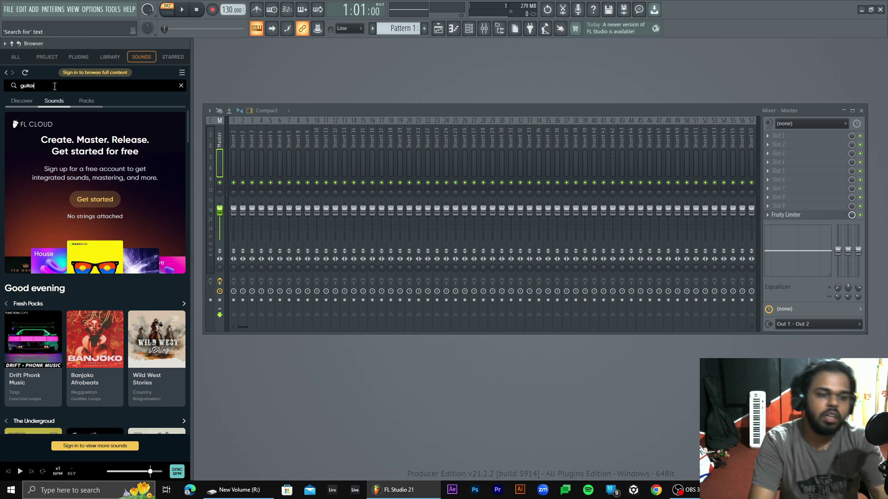
key(Return)
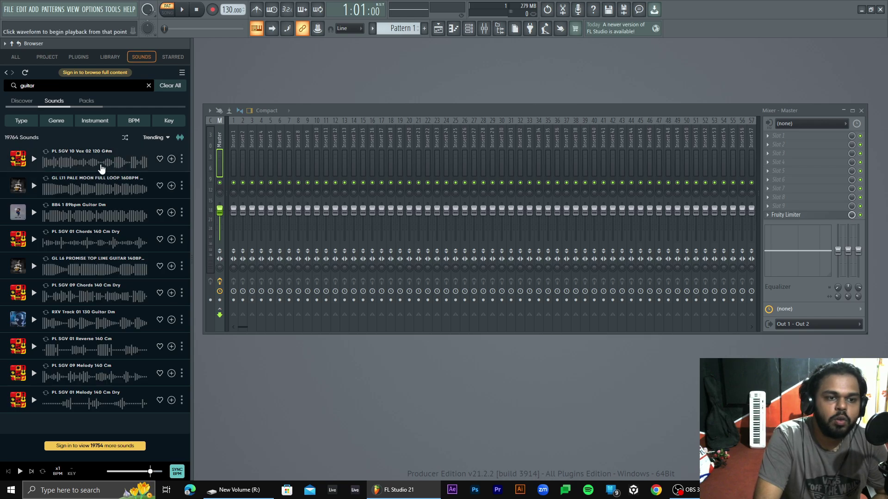
click(34, 160)
click(34, 160)
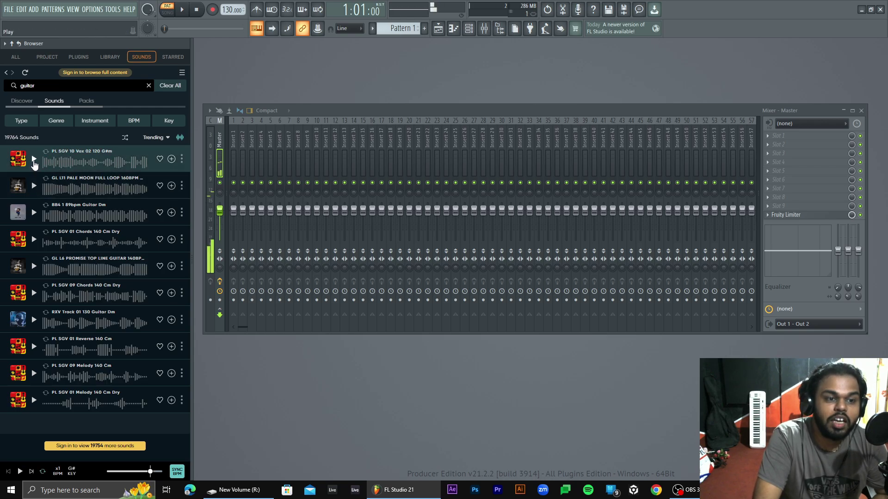
click(34, 400)
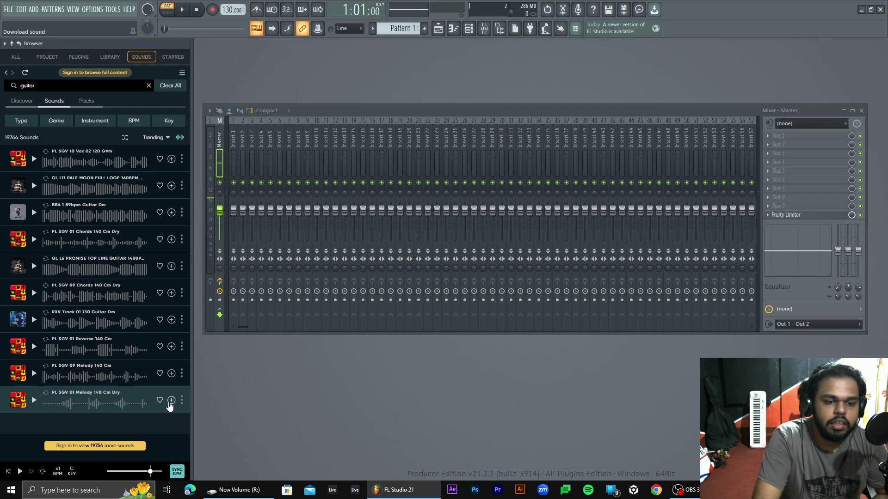
click(149, 86)
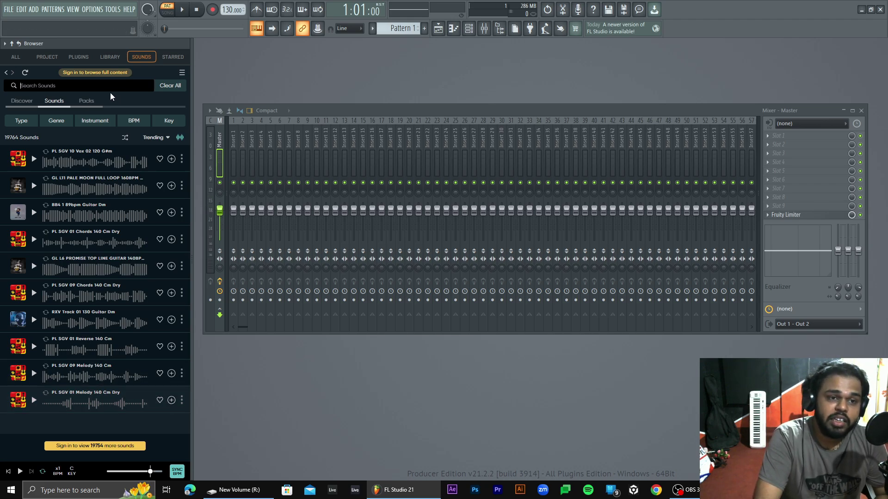
Look at the browser's Library, Starred and Sounds categories, then return to the complete browser listing
click(113, 59)
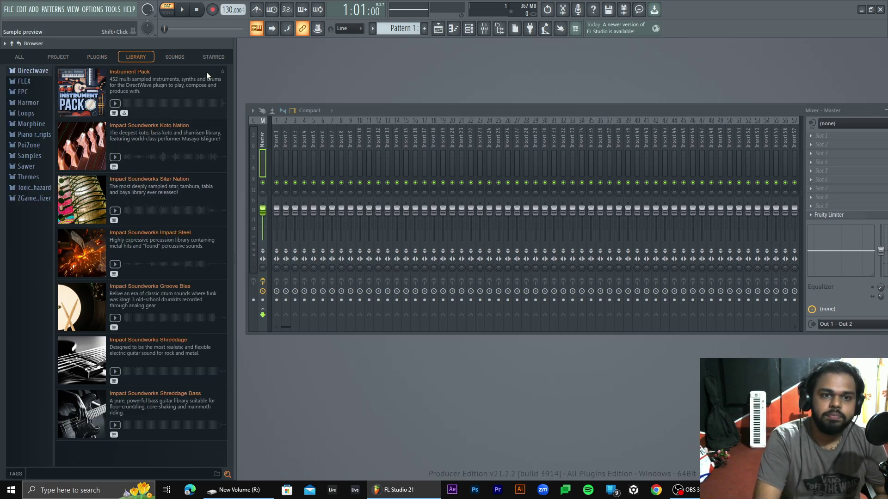
click(213, 58)
click(180, 57)
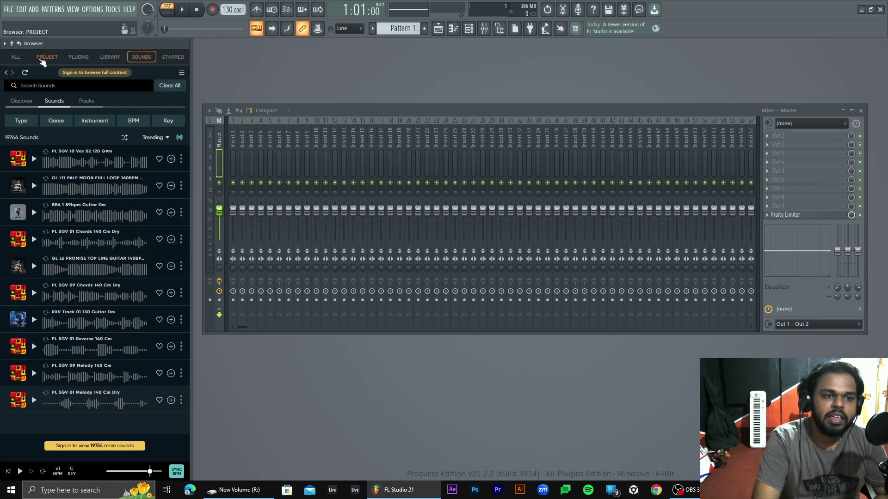
click(17, 57)
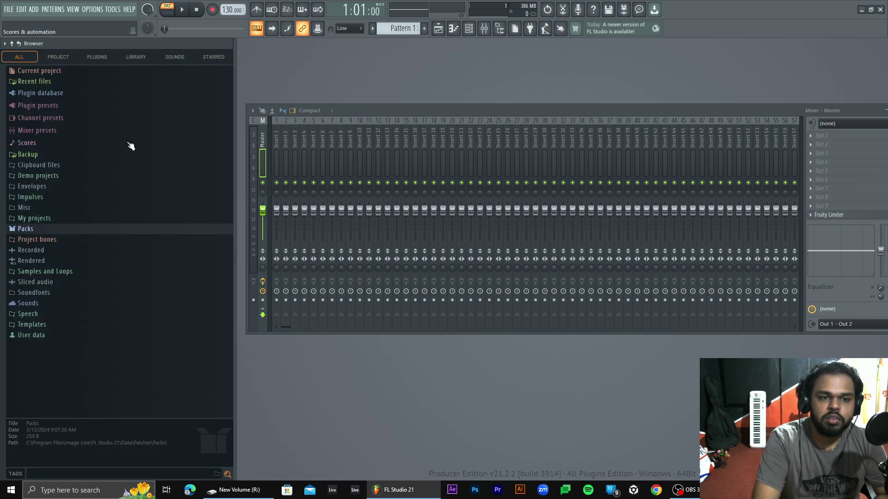
Add a FLEX channel from the full list of generator plugins
click(33, 9)
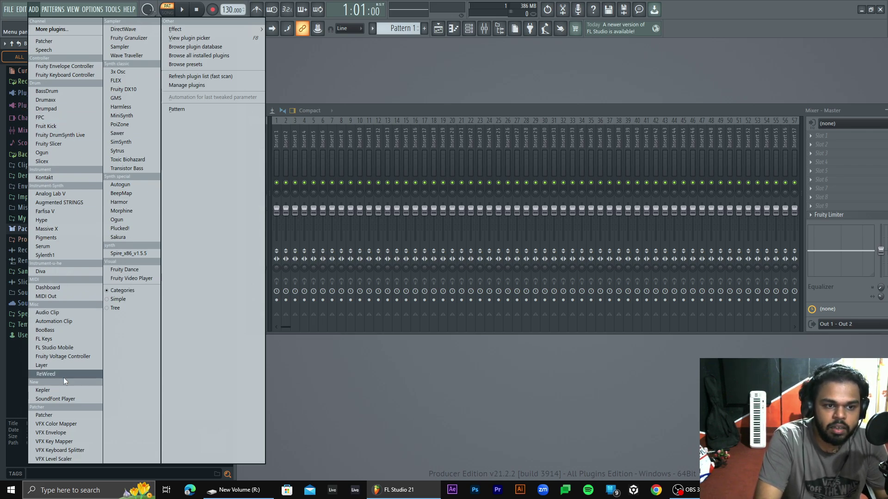
click(63, 29)
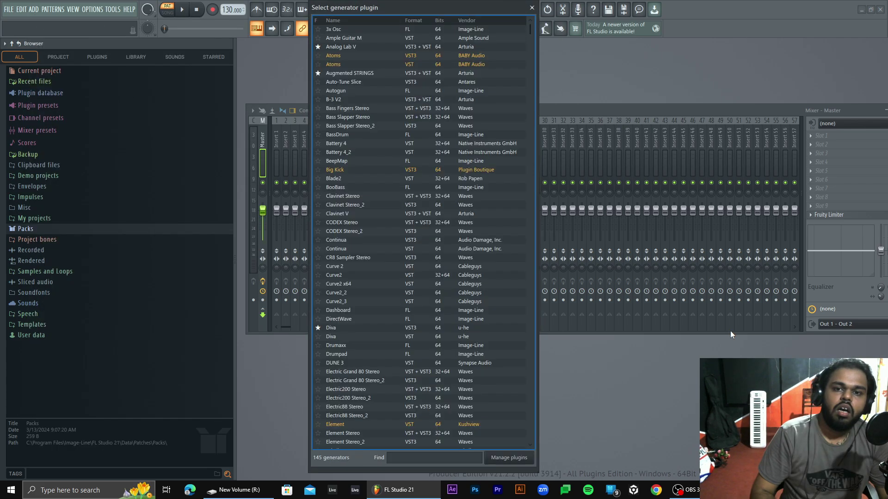
scroll(477, 148, down, 10)
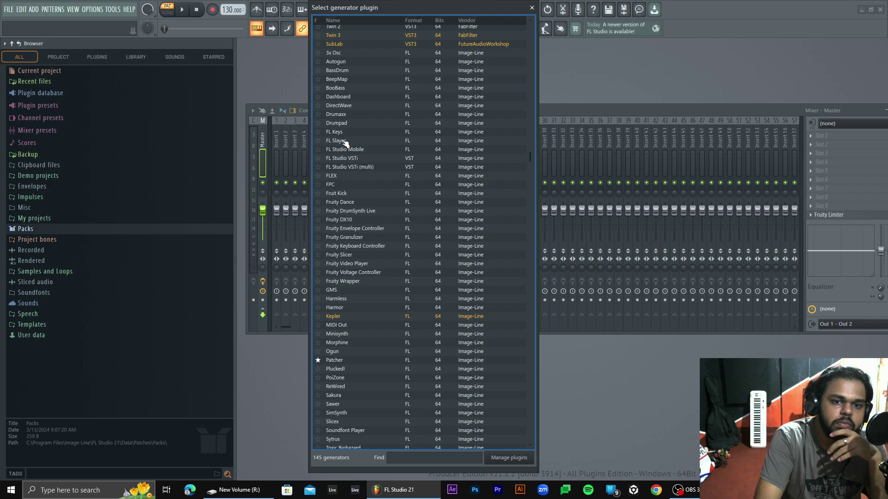
double_click(343, 177)
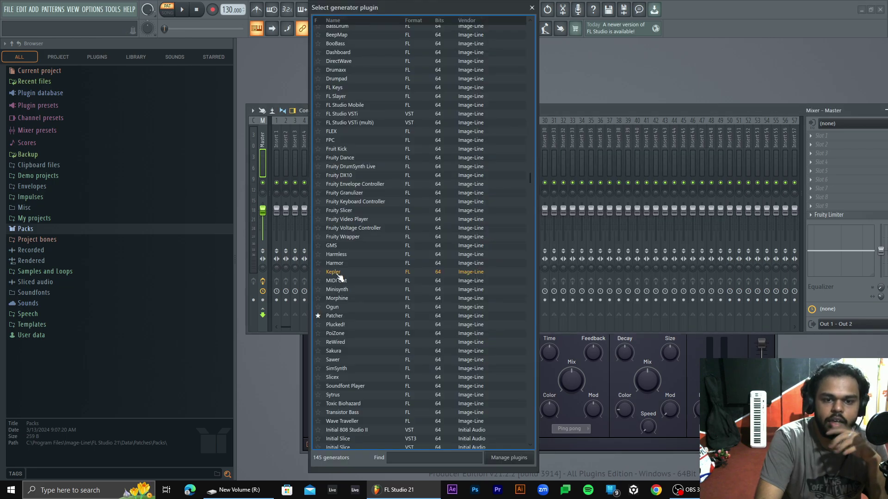
Add a Kepler channel from the generator list and move the Kepler and mixer windows down to uncover FLEX
double_click(338, 273)
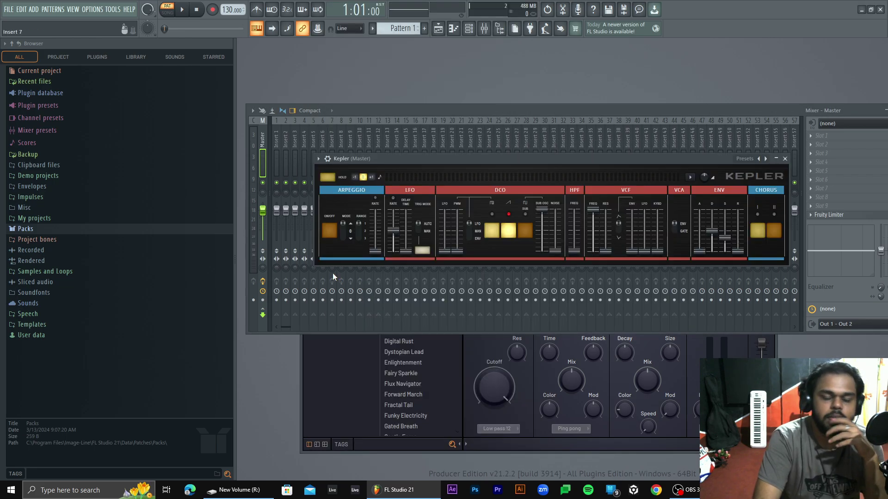
drag(394, 157, 334, 157)
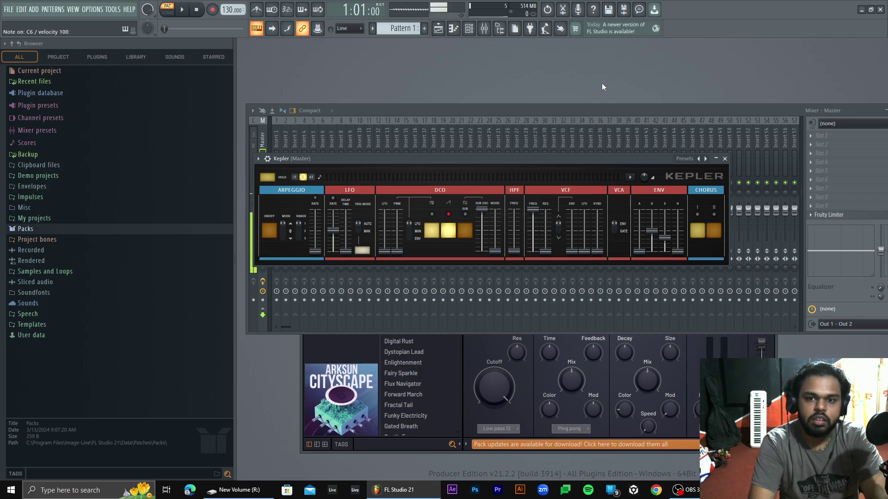
drag(550, 111, 563, 353)
drag(462, 178, 293, 304)
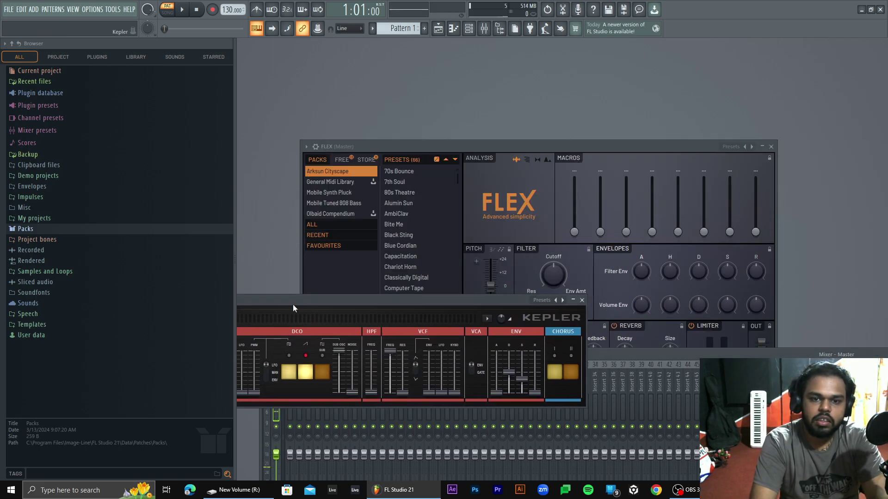
Show the channel rack and delete the FLEX channel
click(471, 28)
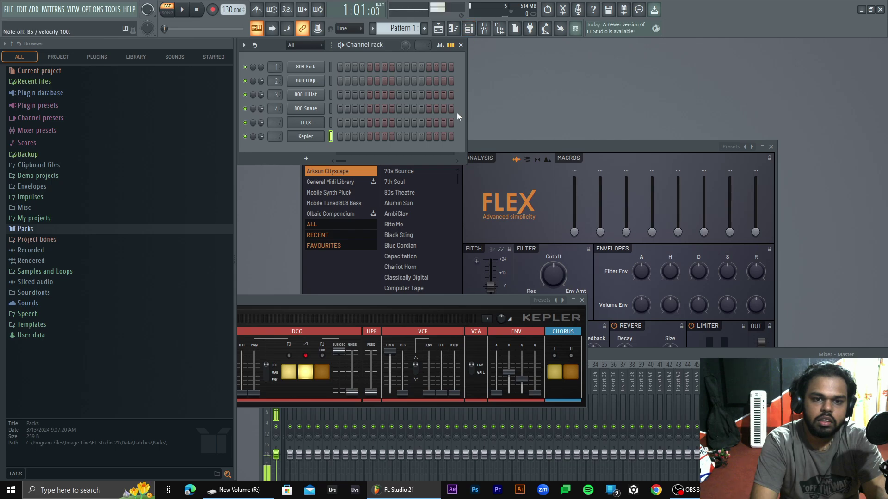
right_click(305, 123)
click(345, 219)
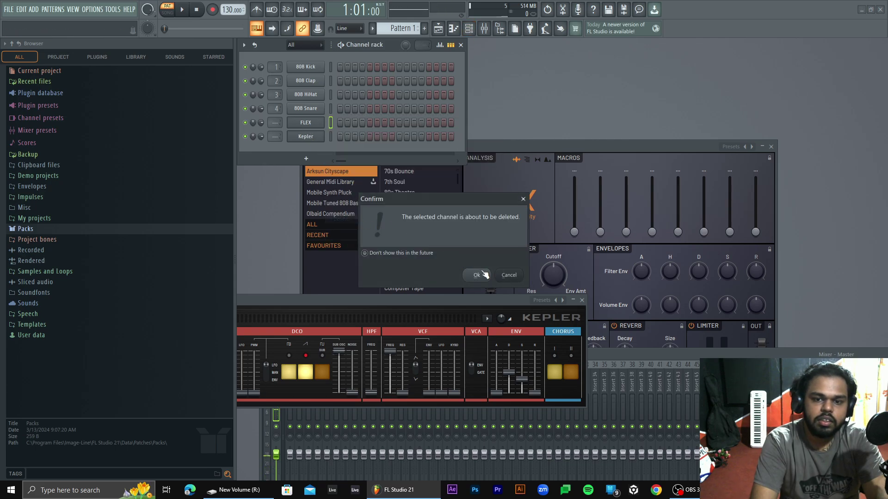
click(485, 275)
Bring the Kepler window fully into view and load its J6 Organ 3 preset
drag(456, 302, 611, 230)
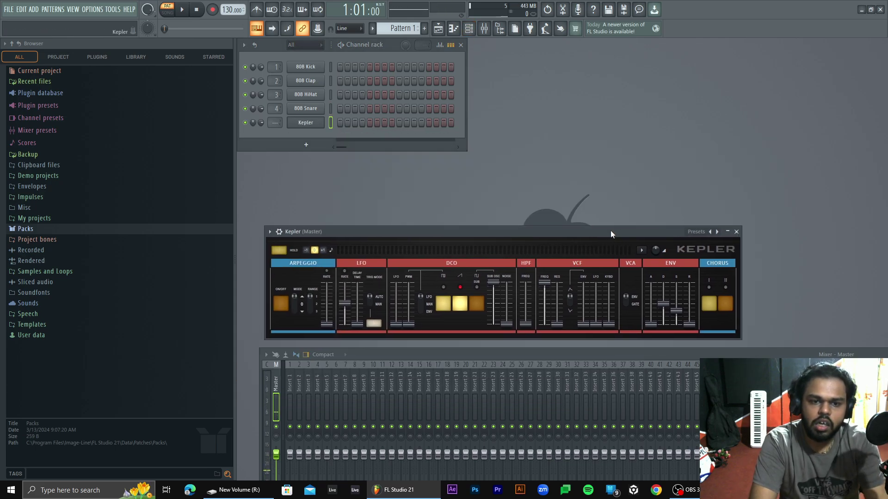
click(279, 232)
click(269, 232)
mouse_move(283, 259)
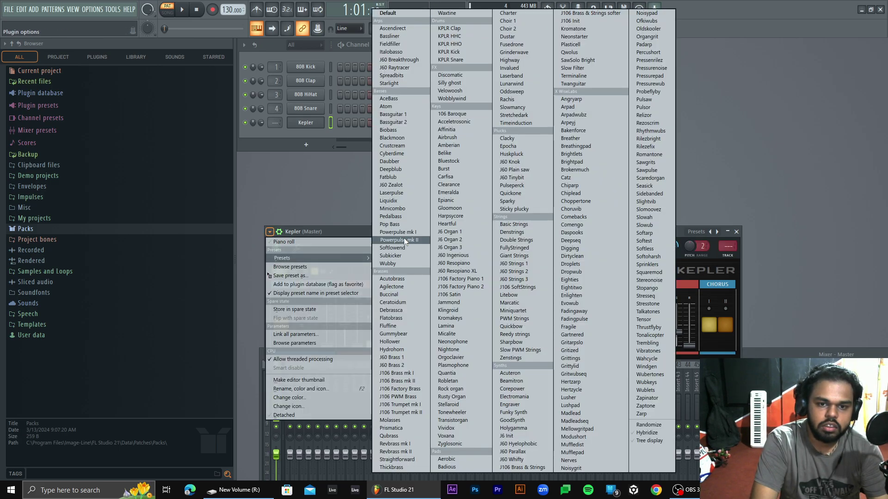
click(438, 249)
Move the Kepler and mixer windows up and bring Kepler in front of the mixer
drag(439, 250, 426, 185)
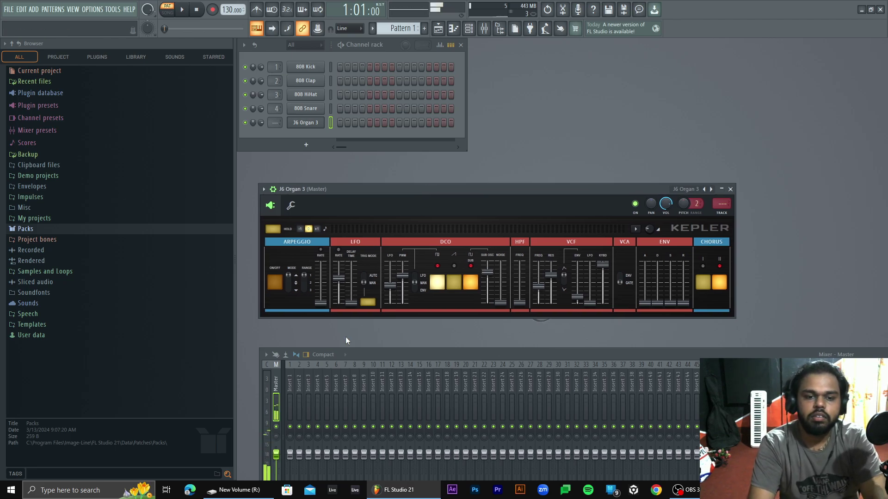
drag(354, 358, 352, 210)
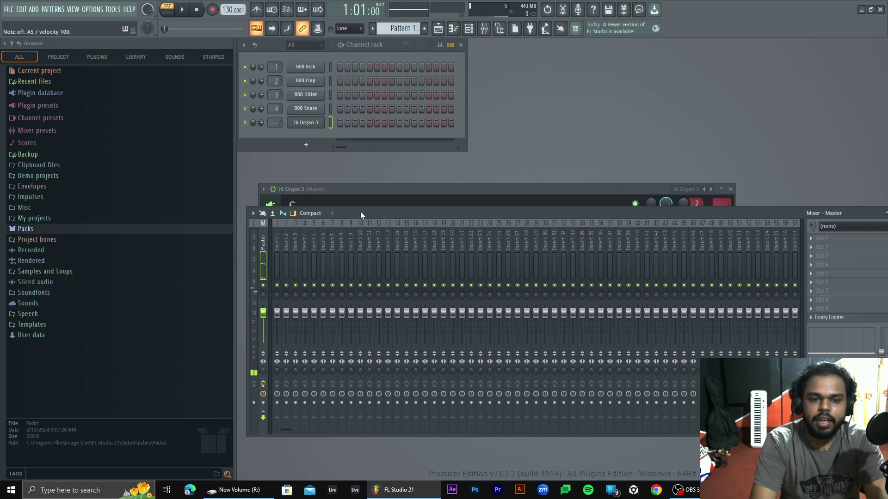
click(371, 204)
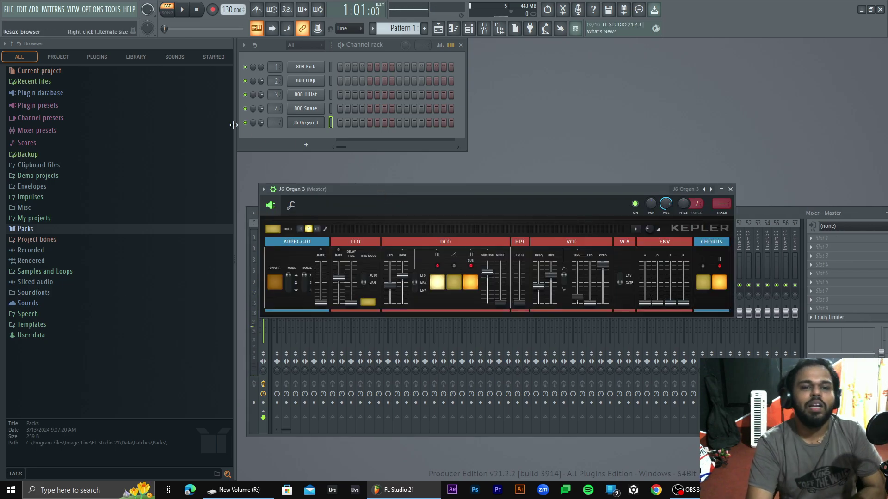
Delete the J6 Organ 3 channel from the channel rack
right_click(313, 128)
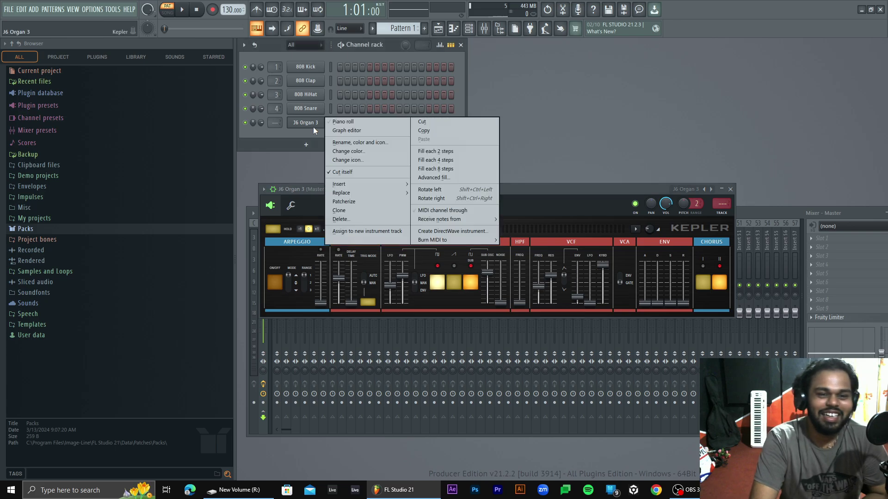
click(390, 220)
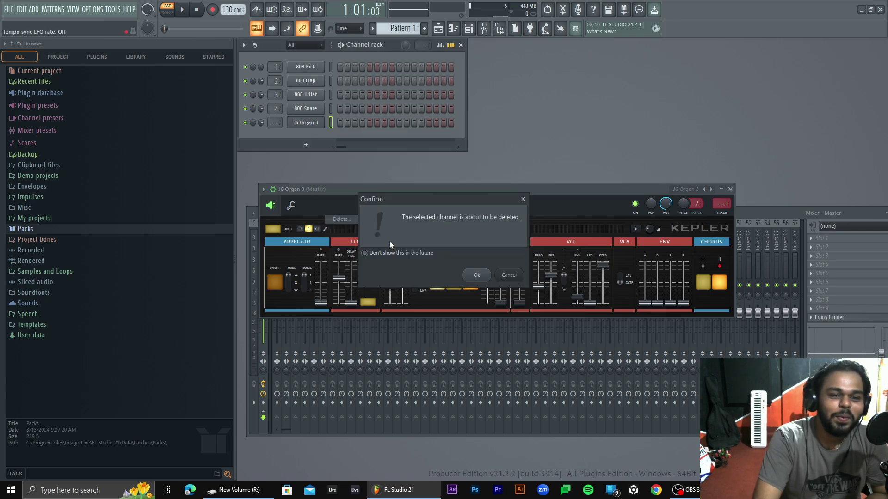
click(477, 276)
Add the Transistor Bass generator from the full plugin list and move its window up
click(33, 9)
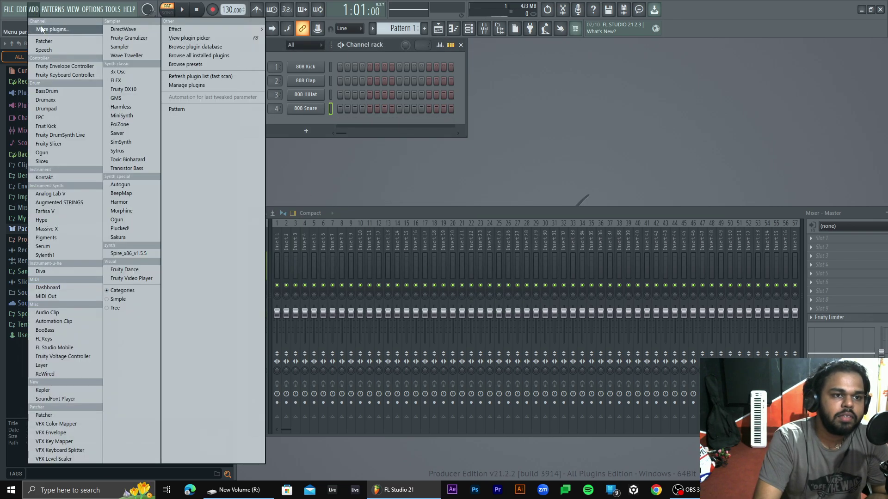
click(42, 29)
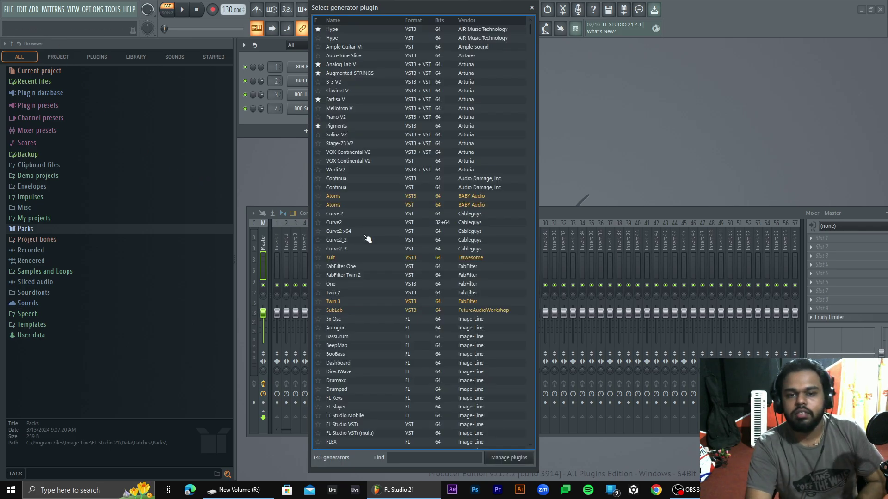
scroll(497, 276, down, 2)
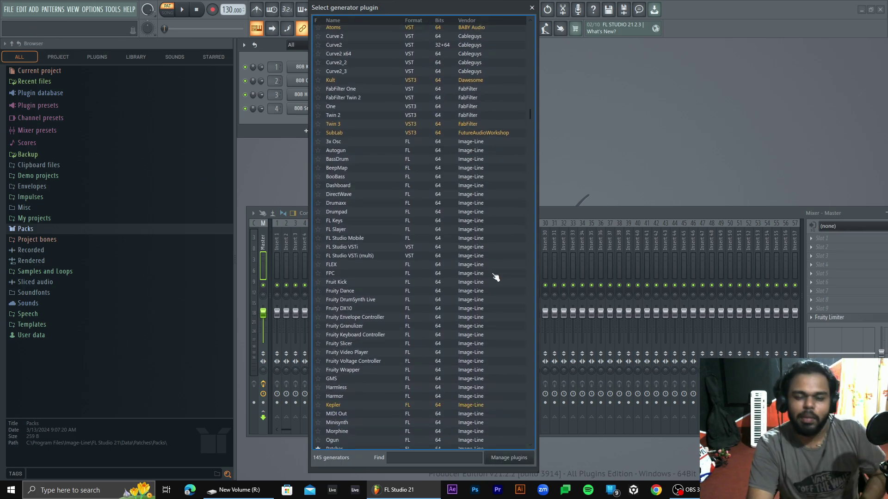
scroll(494, 277, down, 7)
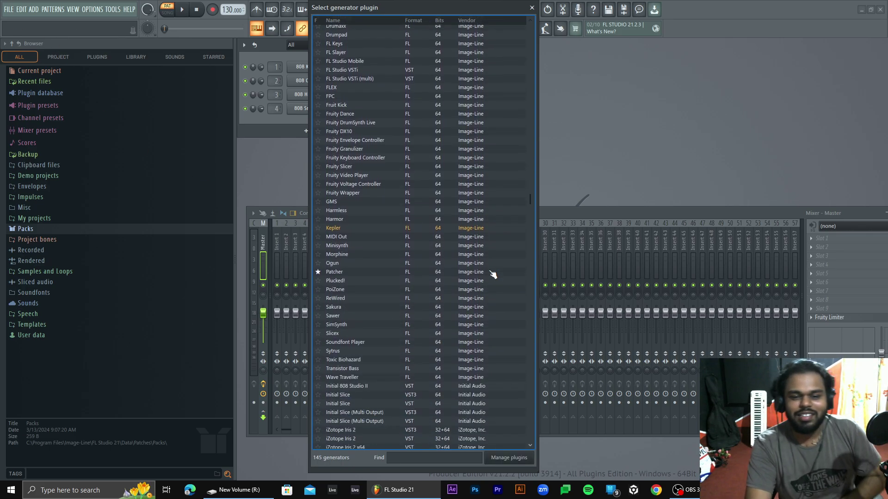
scroll(492, 275, down, 3)
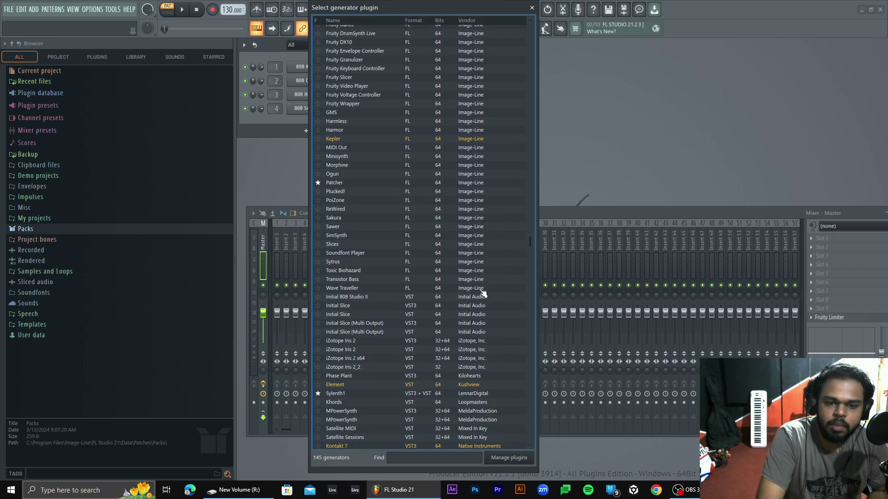
double_click(480, 280)
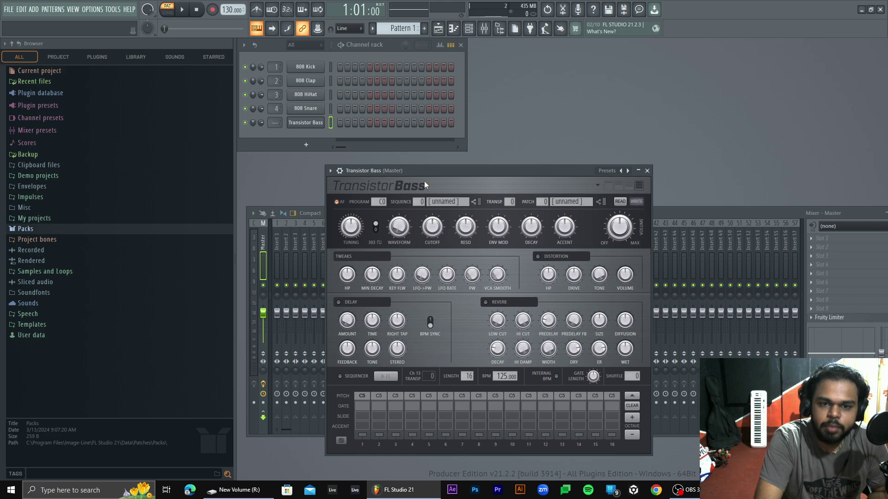
drag(412, 170, 398, 151)
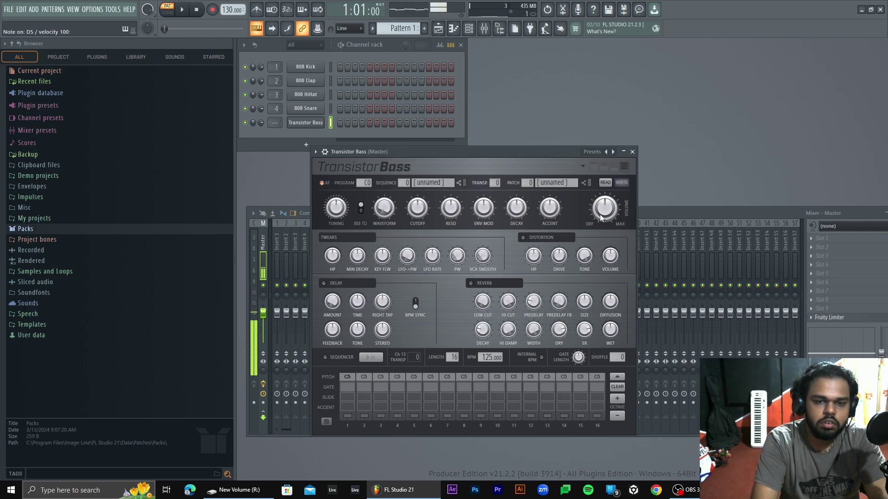
Look over the preset options for Transistor Bass and remove its channel
click(315, 152)
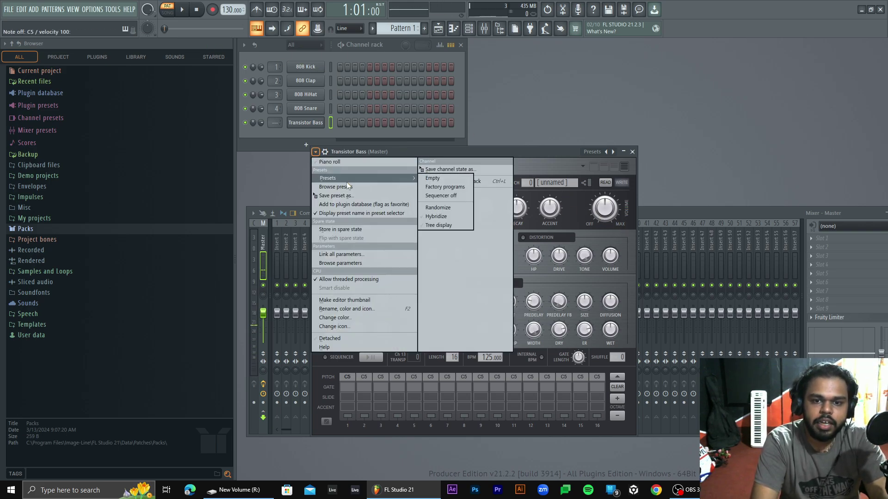
click(437, 179)
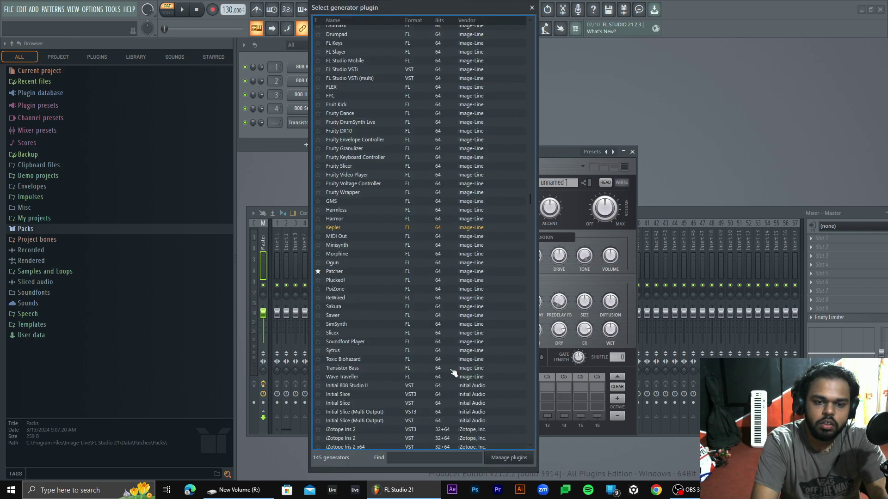
click(630, 153)
click(630, 153)
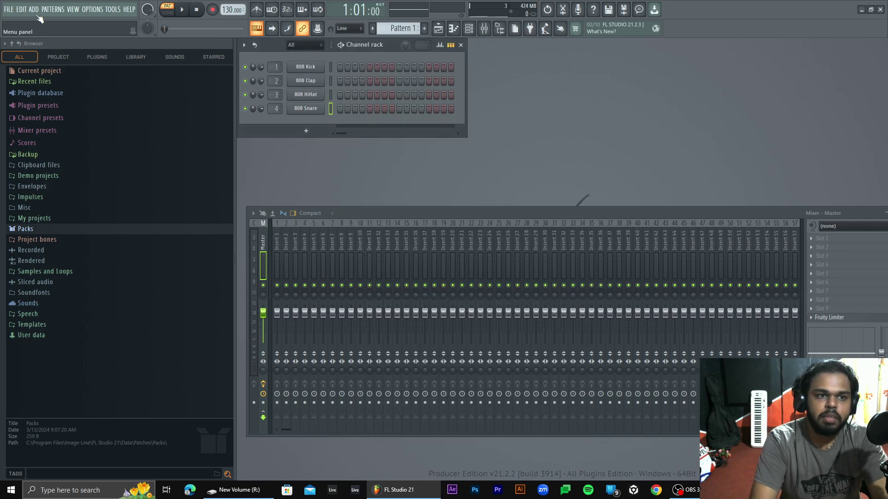
Add Soundfont Player from the full generator list and move its window clear of the channel names
click(33, 9)
click(50, 30)
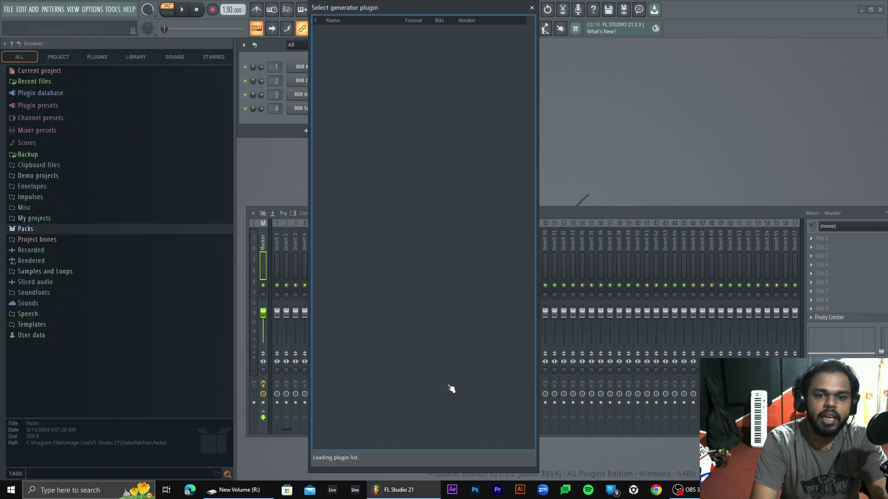
scroll(451, 389, down, 15)
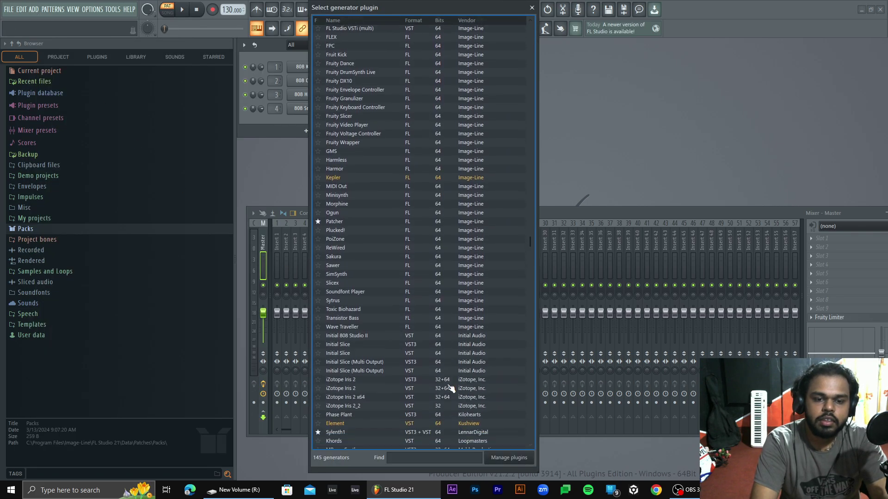
scroll(452, 389, down, 2)
scroll(452, 388, up, 8)
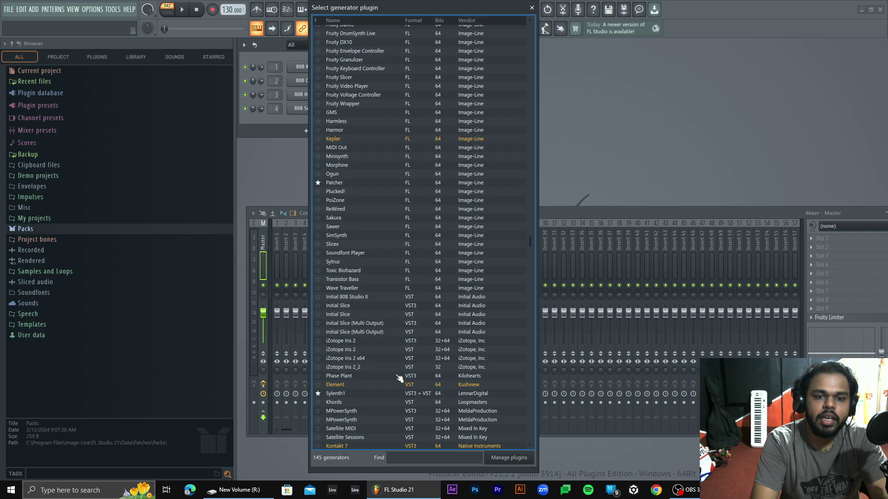
double_click(352, 260)
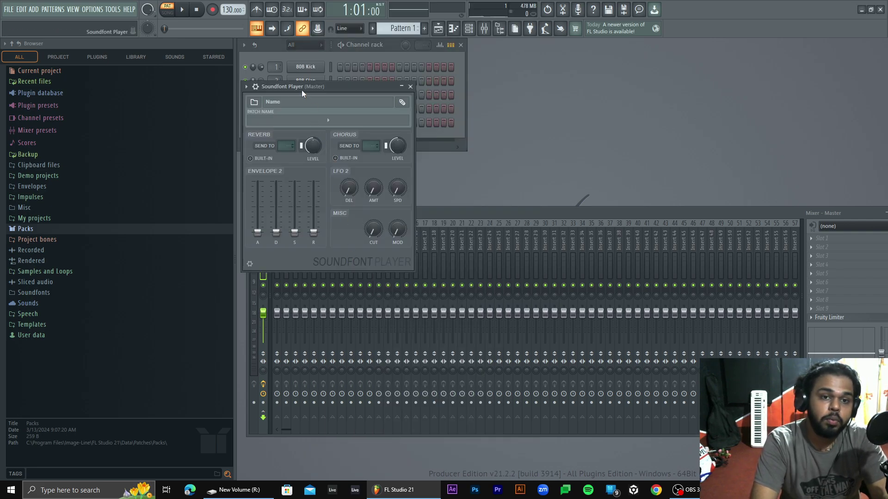
drag(302, 90, 381, 107)
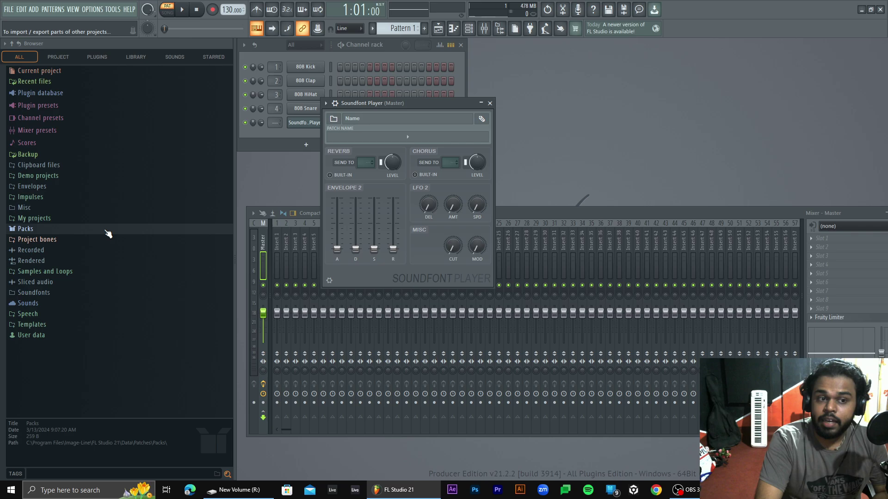
drag(416, 103, 501, 106)
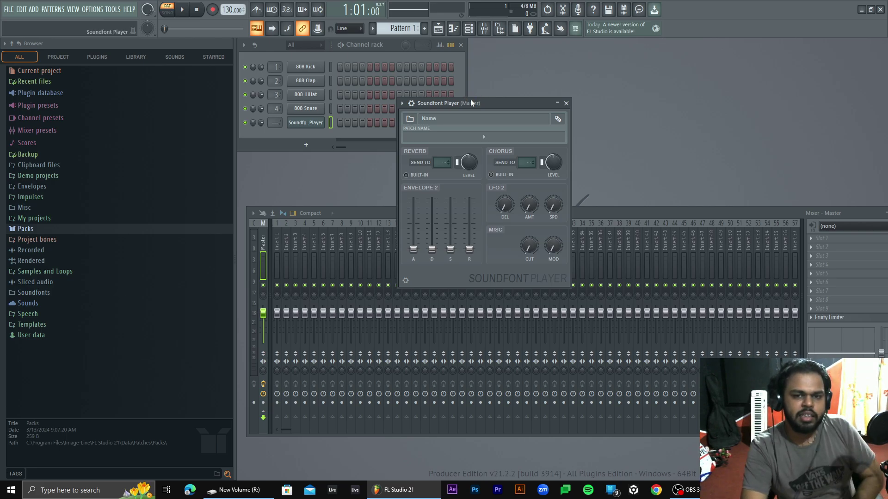
Delete the Soundfont Player channel from the channel rack
right_click(303, 126)
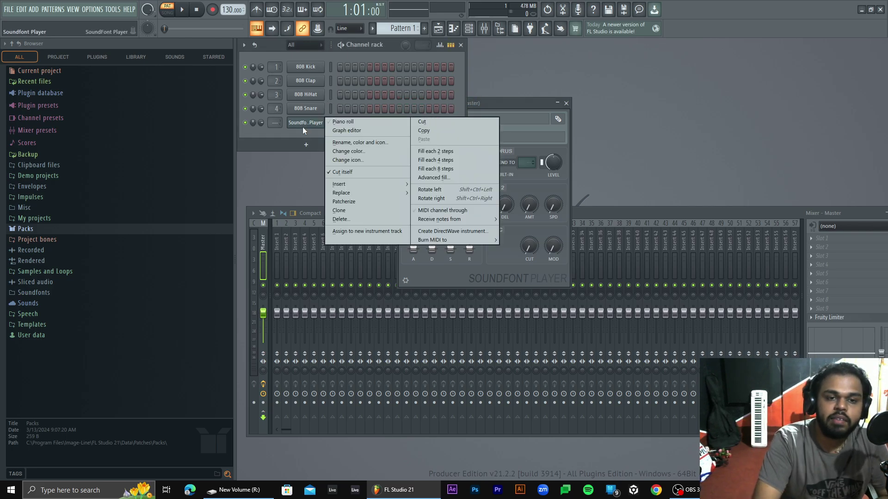
click(341, 219)
click(474, 276)
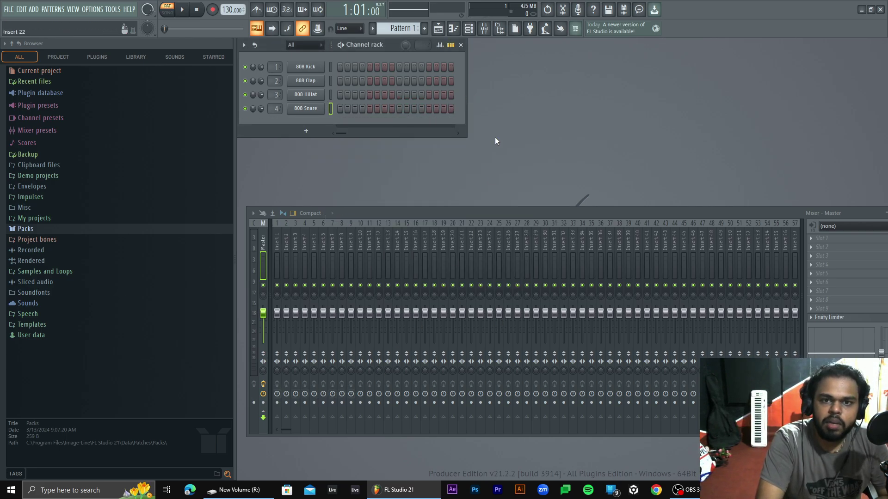
Show the playlist beside a narrower browser and look through the playlist options, including Snap
click(438, 28)
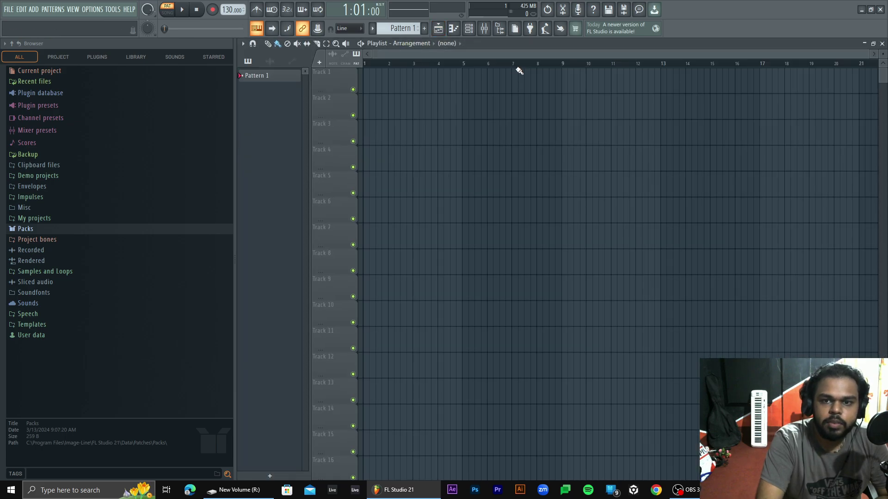
drag(235, 151, 147, 151)
click(161, 44)
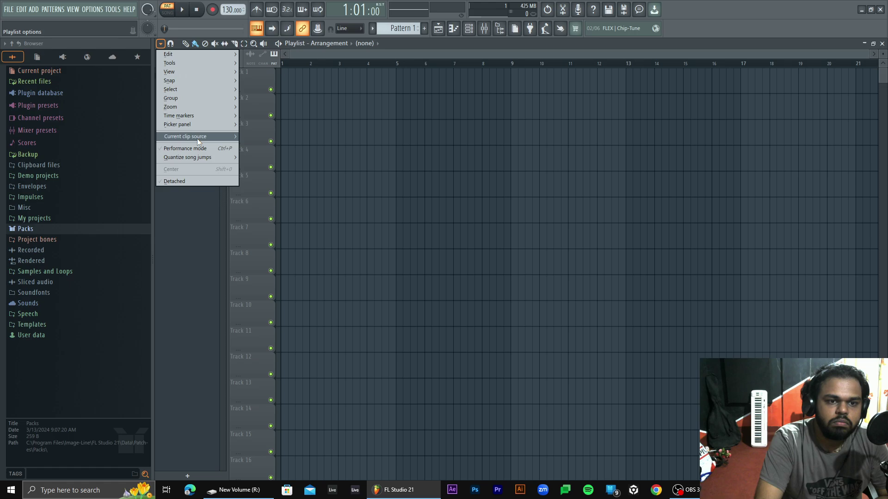
mouse_move(174, 62)
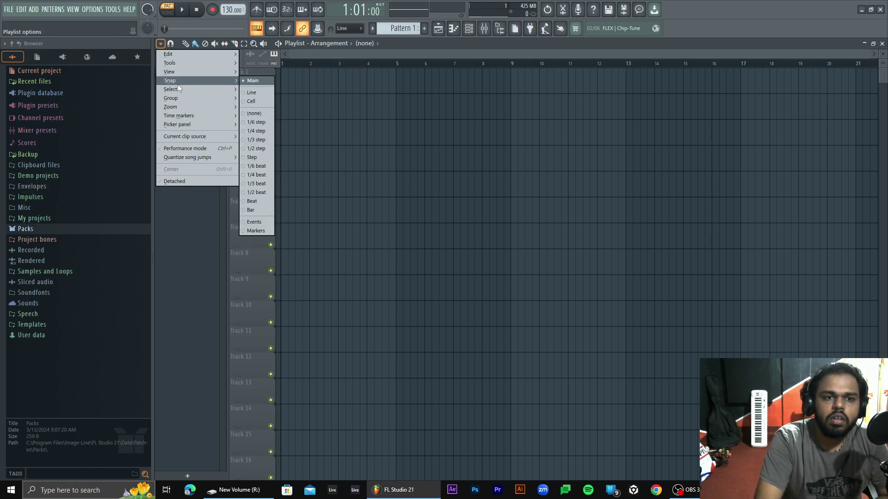
mouse_move(180, 94)
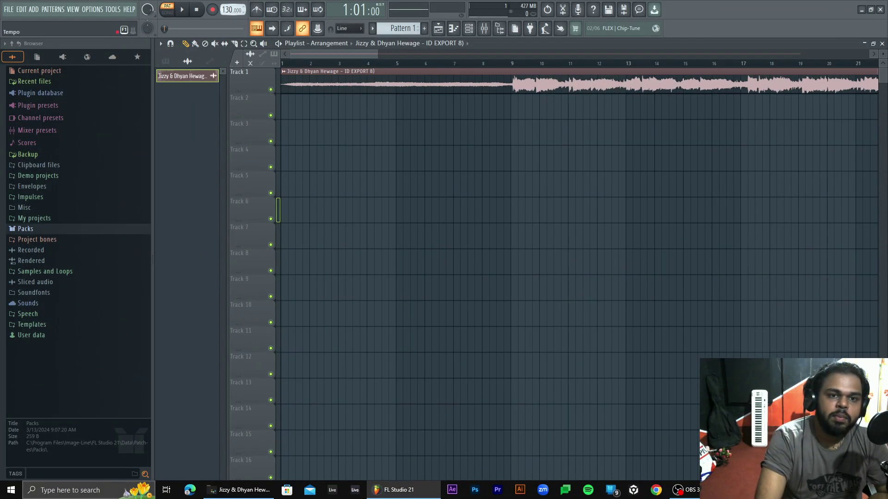
Set the project tempo to 128 BPM
scroll(233, 9, down, 2)
drag(377, 55, 733, 55)
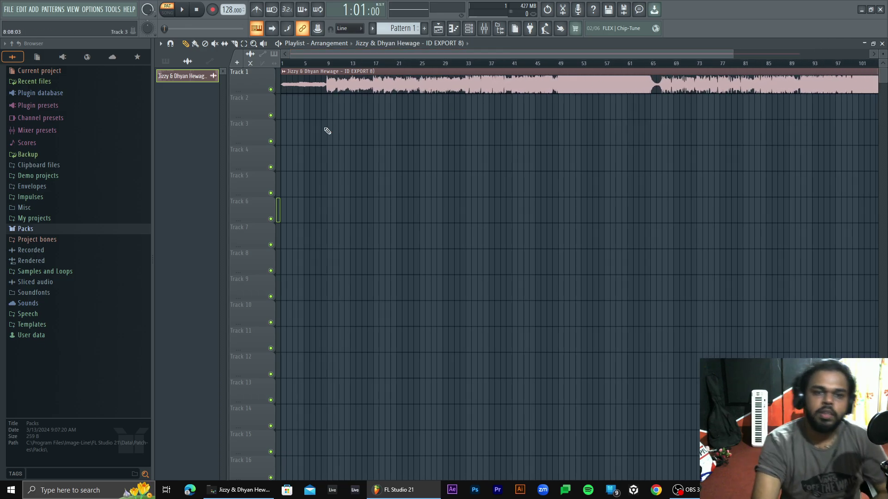
Open stem extraction for the audio clip on Track 1 and set the when-done action to Do nothing
click(285, 71)
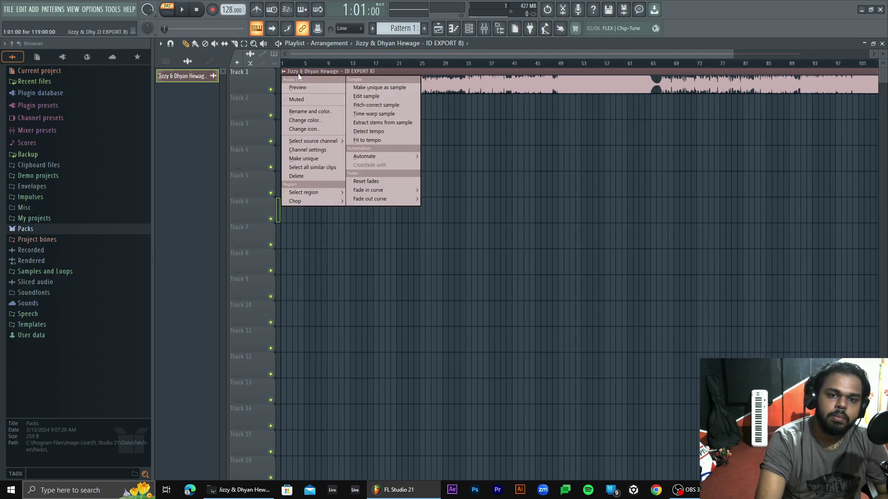
click(401, 122)
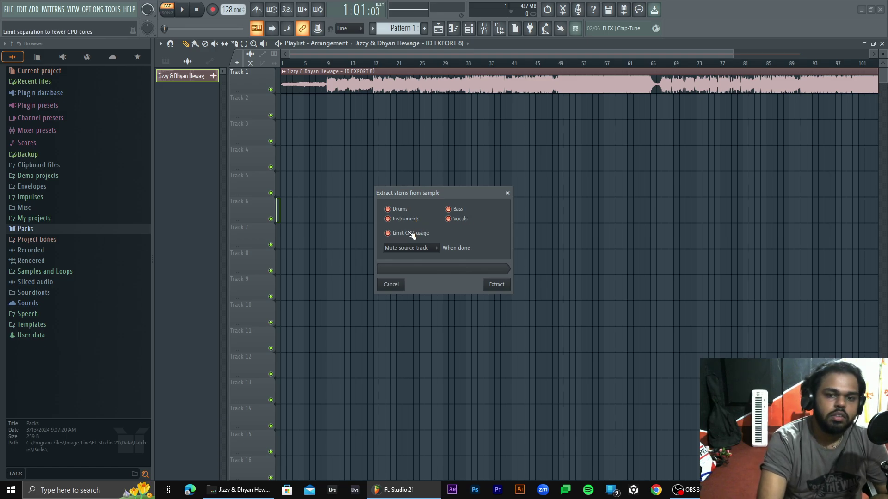
click(433, 248)
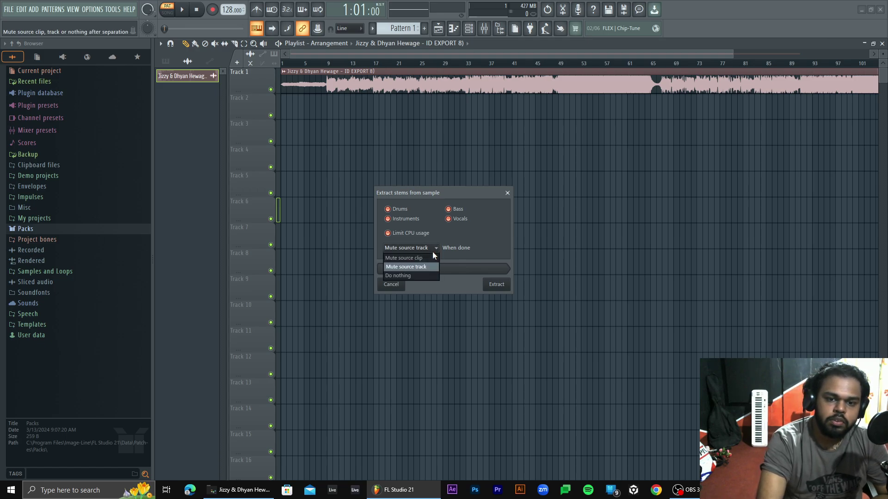
click(434, 252)
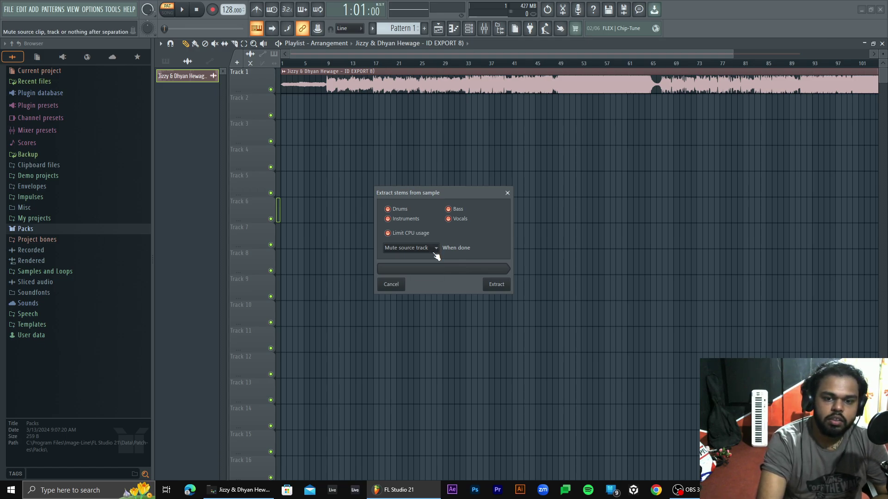
click(433, 250)
click(432, 252)
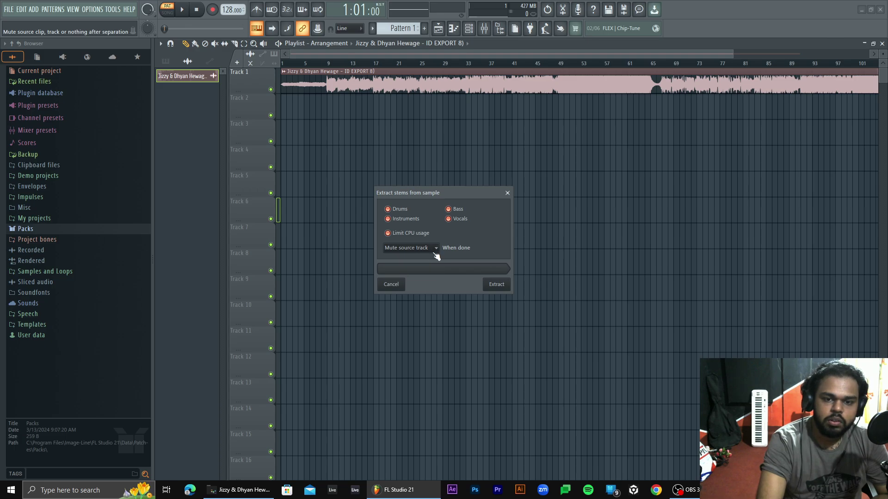
click(432, 251)
click(419, 275)
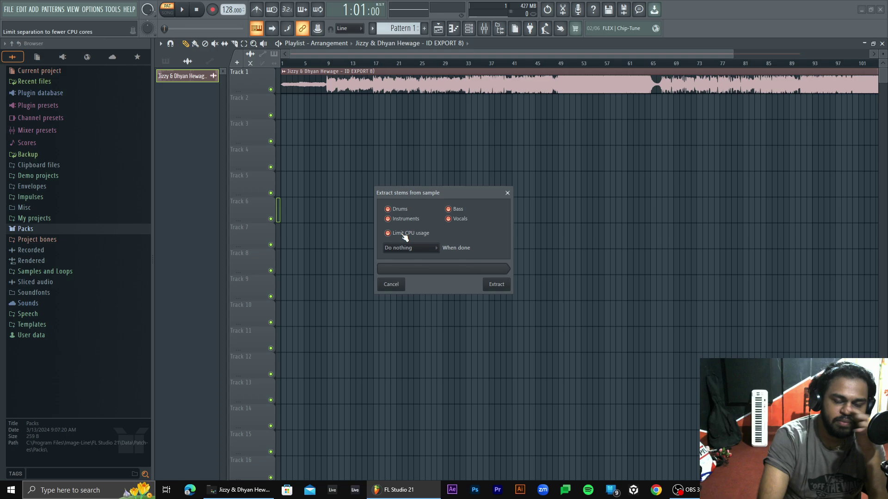
Exclude Drums, Instruments and Bass from the extraction and extract only the Vocals stem
click(401, 210)
click(404, 222)
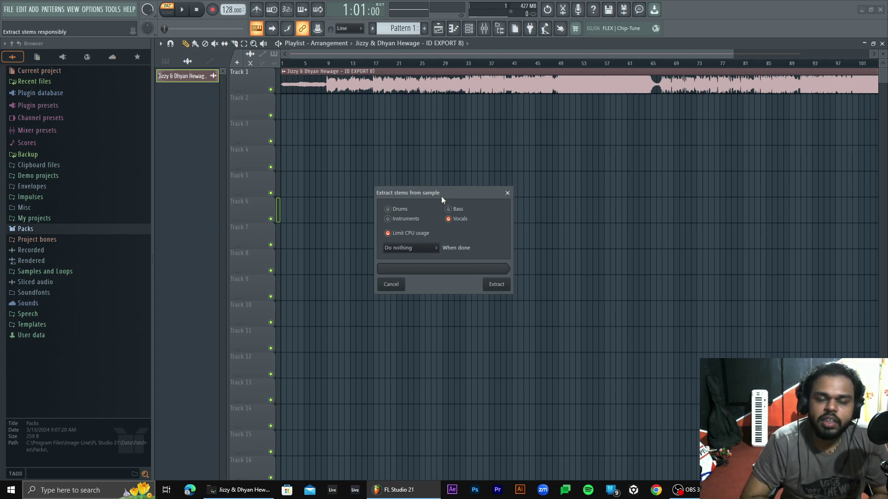
click(498, 284)
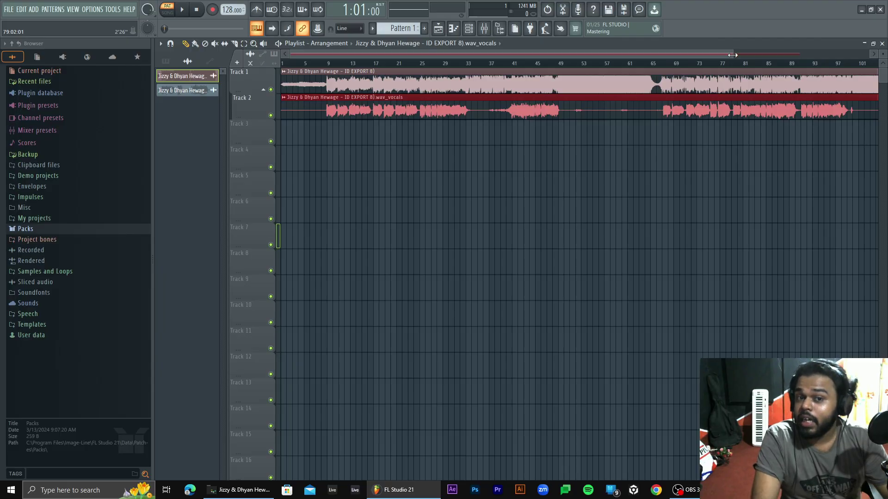
Mute Track 2 with the extracted vocals and switch playback to song mode
drag(732, 55, 799, 54)
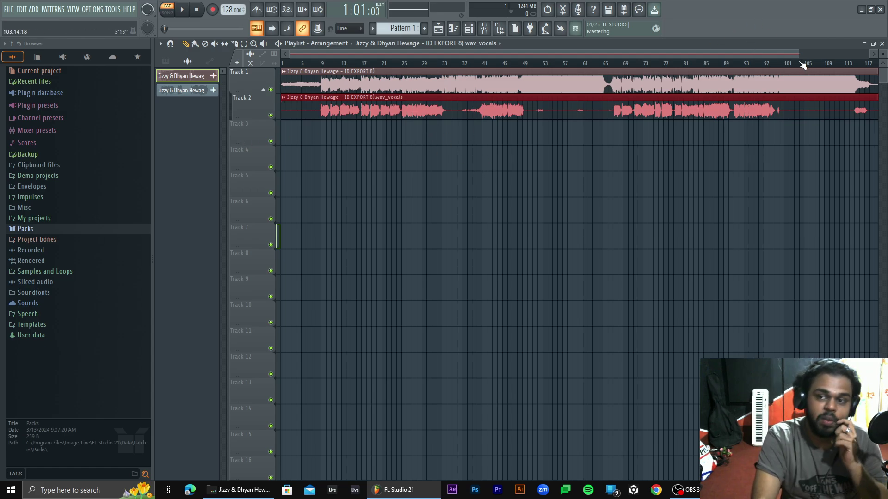
drag(799, 53, 458, 62)
click(270, 115)
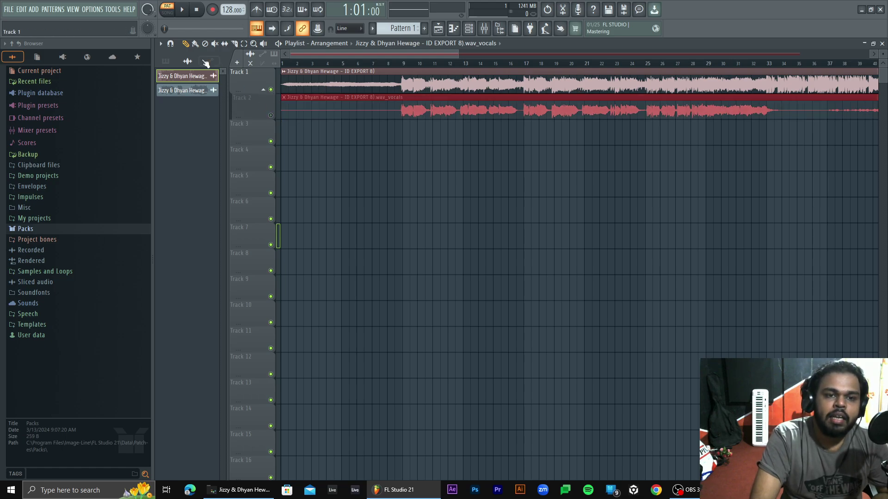
click(167, 13)
drag(459, 54, 549, 54)
Look at the original clip's channel settings and play the playlist from about bar 9
double_click(519, 78)
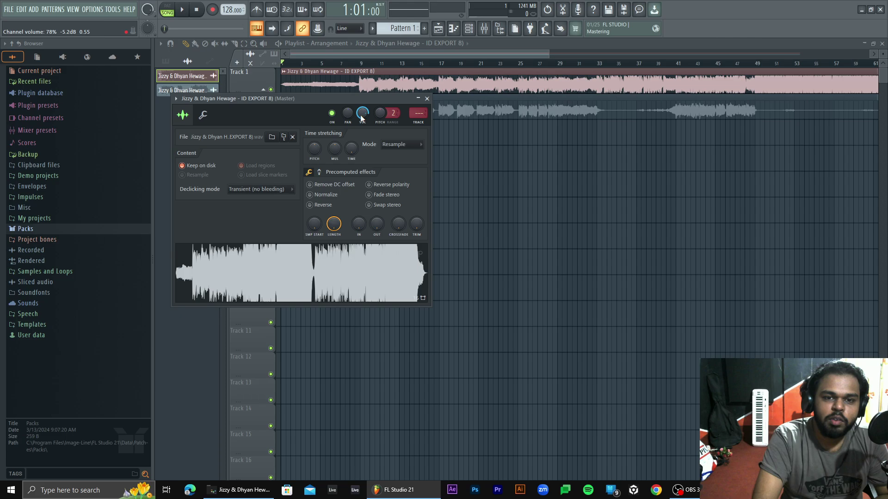
click(427, 99)
click(356, 63)
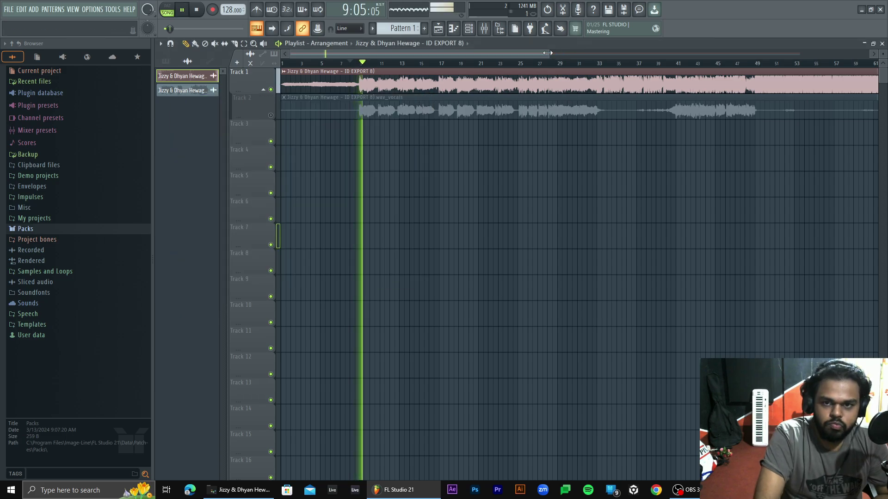
Listen to the original song on Track 1 from bar 17 and from bar 25, then stop playback
drag(549, 53, 443, 75)
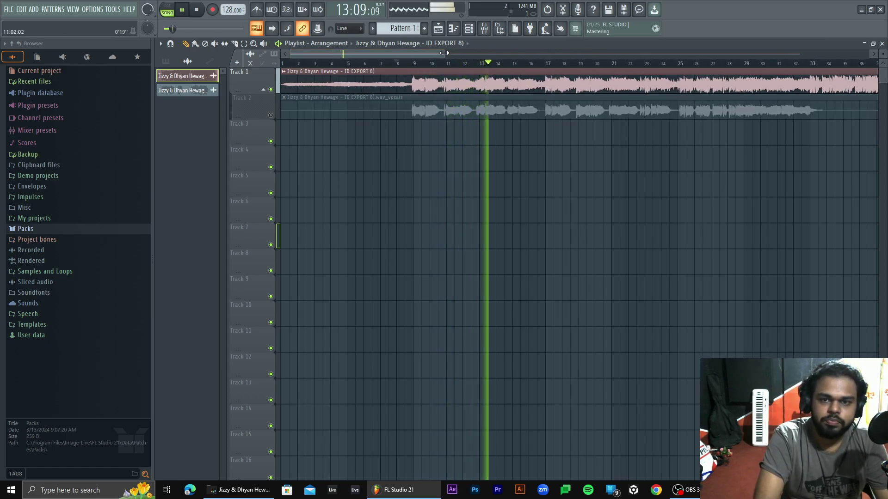
drag(444, 53, 487, 53)
key(space)
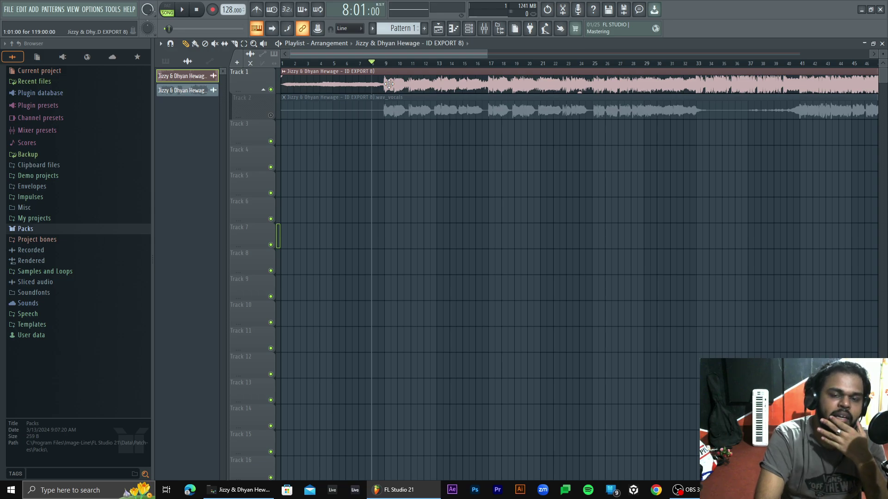
click(490, 63)
key(space)
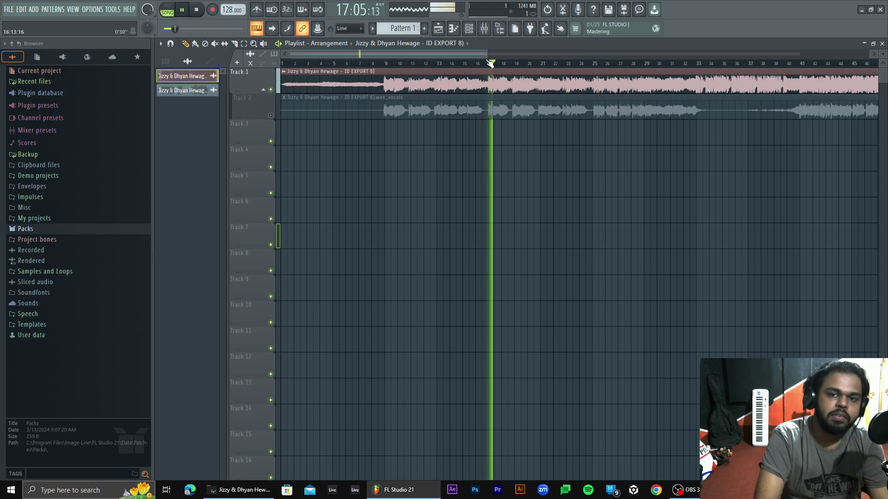
key(space)
drag(481, 55, 488, 55)
click(562, 64)
key(space)
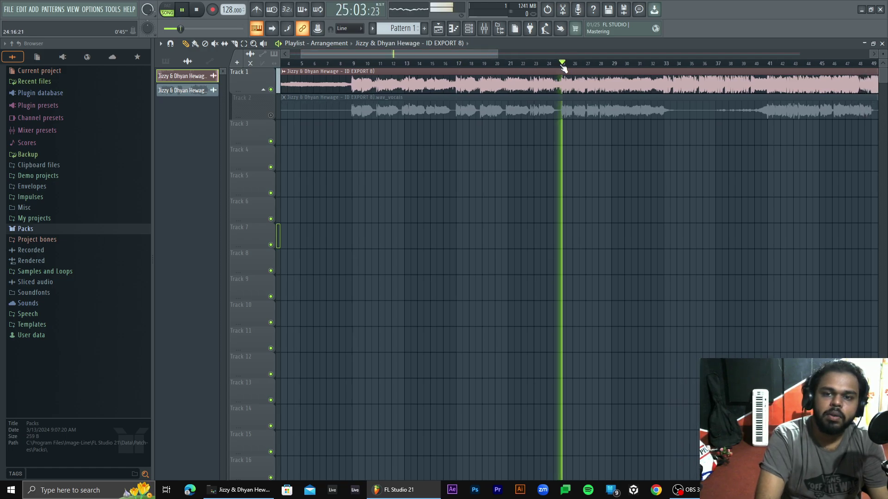
key(space)
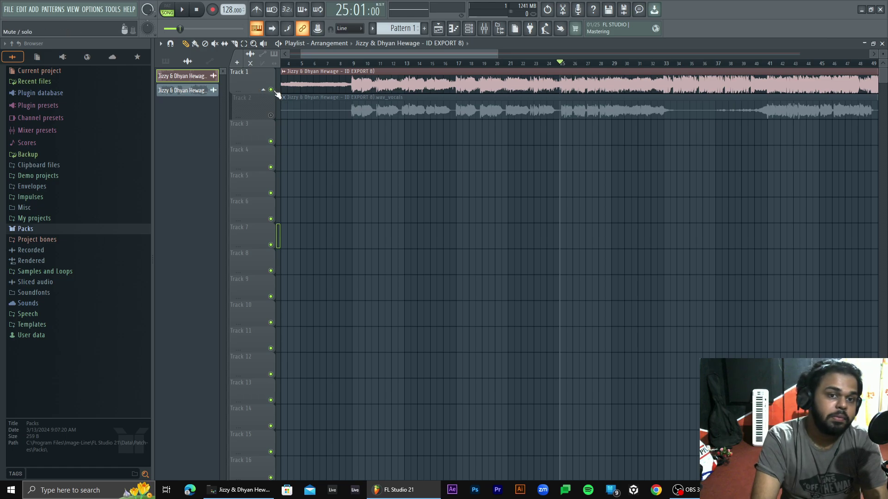
Mute Track 1, unmute Track 2 and play the extracted vocals from about bar 7
drag(270, 90, 270, 115)
scroll(273, 115, left, 3)
click(366, 63)
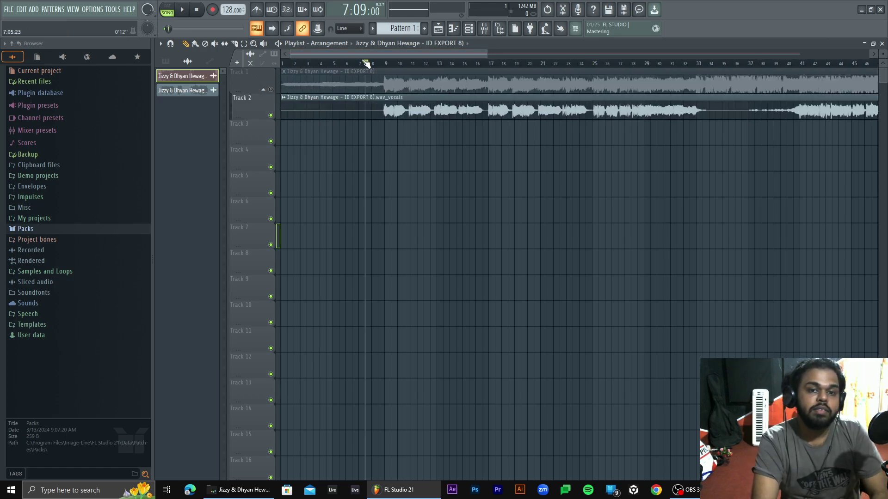
key(space)
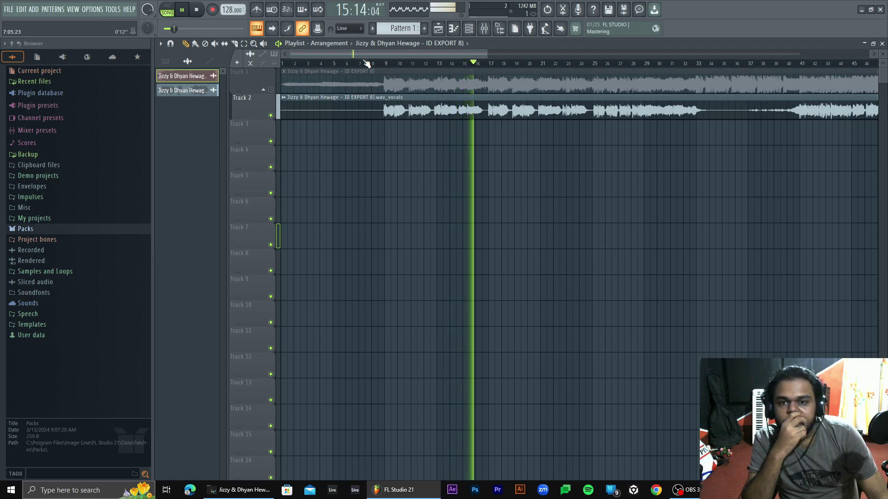
key(space)
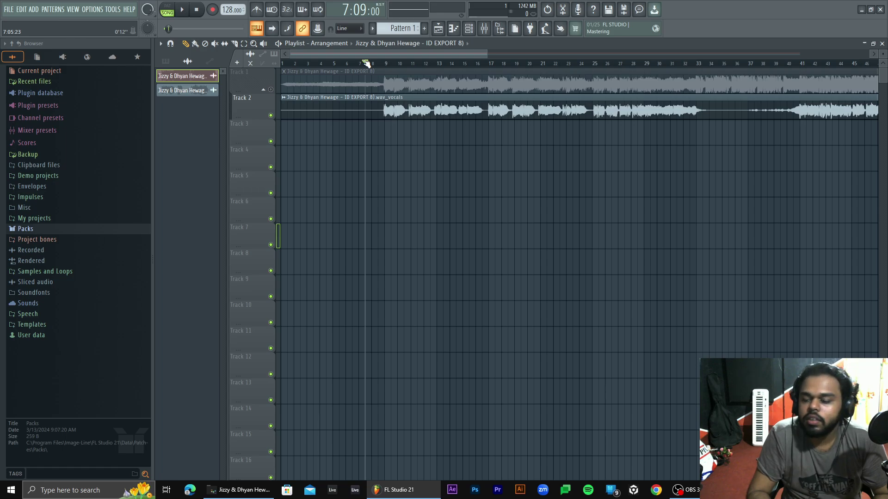
Listen to the extracted vocals from about bars 16, 24 and 40, then stop playback
click(486, 65)
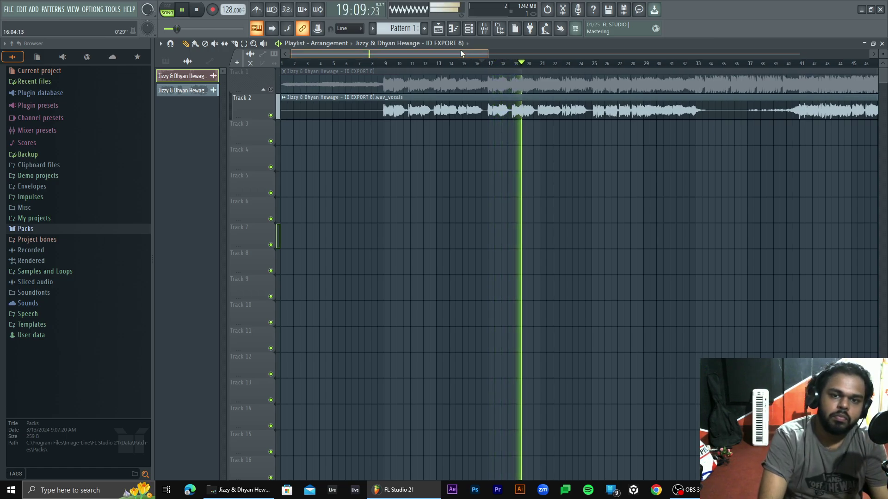
drag(460, 53, 526, 54)
key(space)
click(389, 64)
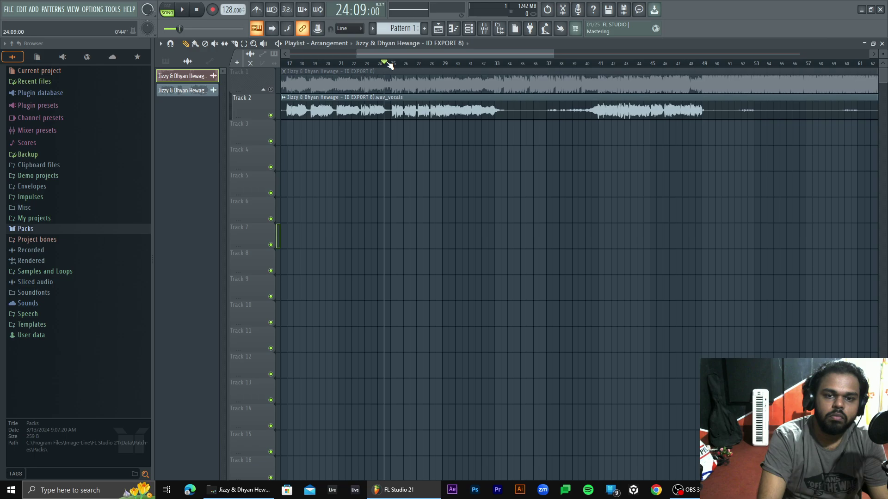
key(space)
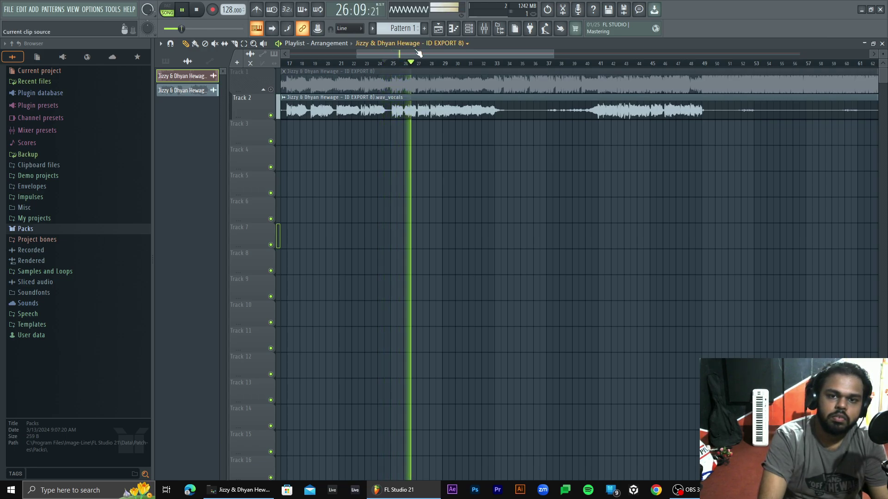
drag(418, 52, 438, 53)
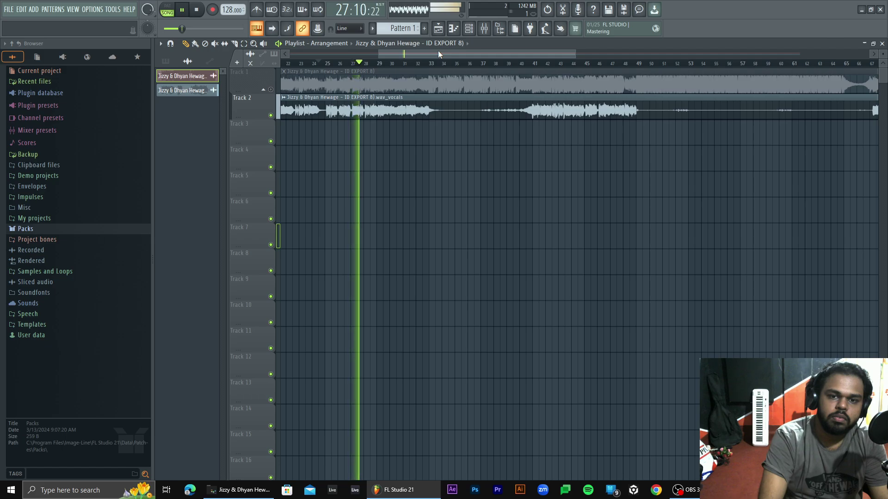
click(529, 64)
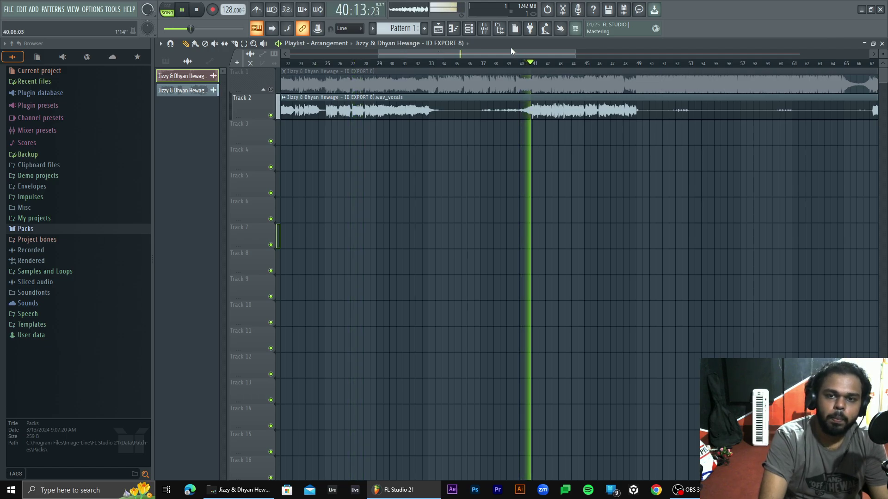
drag(511, 48, 562, 56)
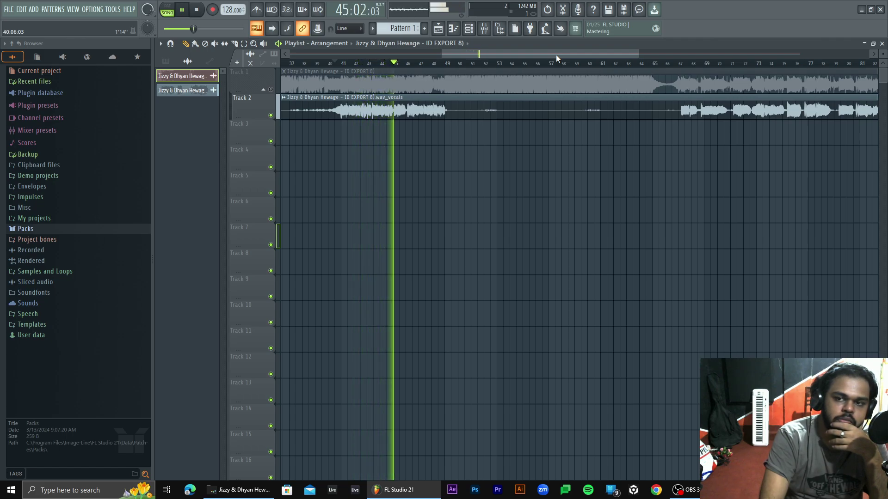
drag(556, 55, 564, 51)
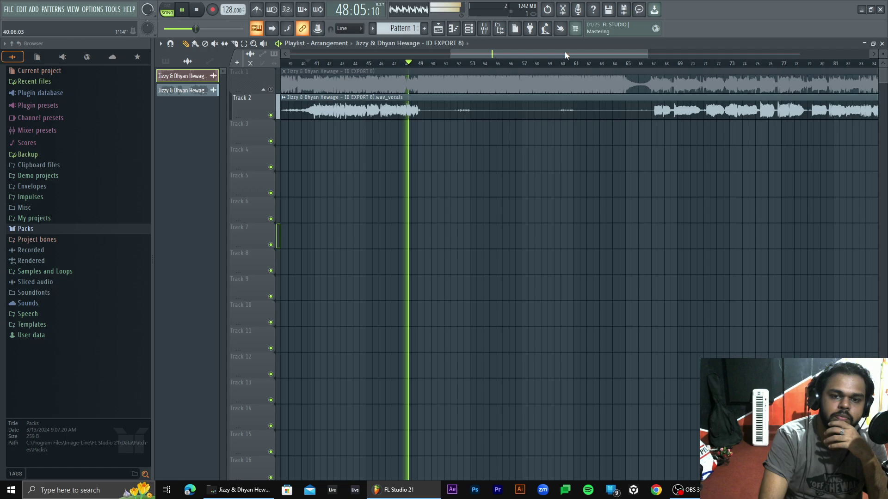
key(space)
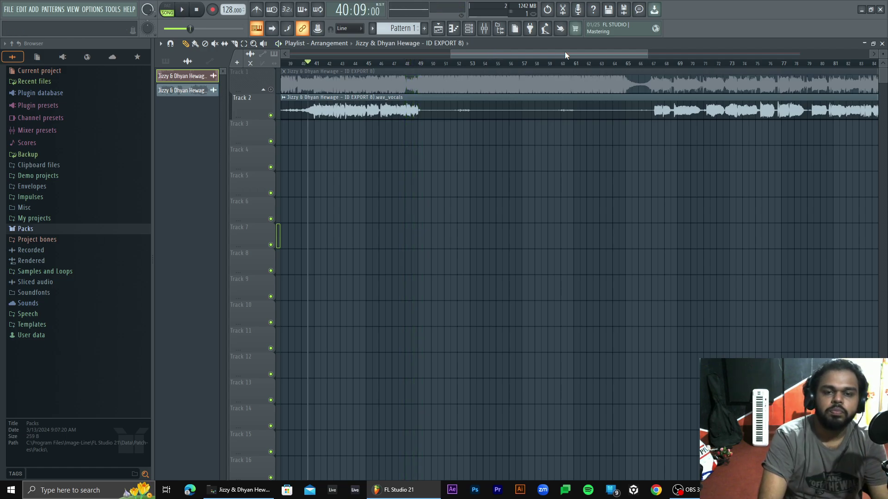
Delete the original song's audio clip channel from the project and confirm the deletion
drag(568, 52, 768, 52)
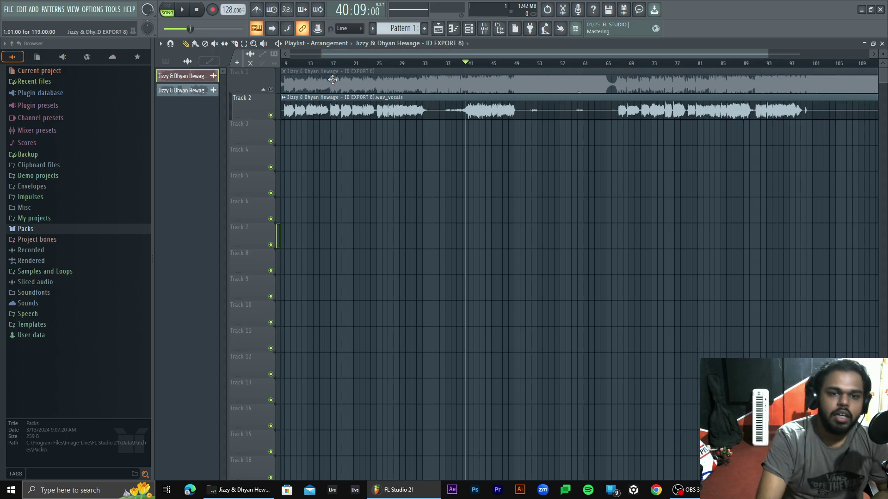
drag(321, 53, 299, 112)
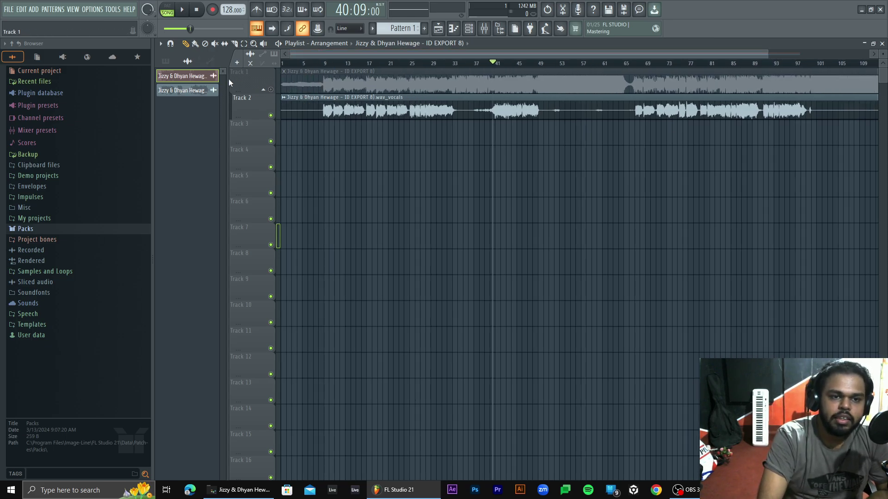
right_click(198, 75)
click(226, 177)
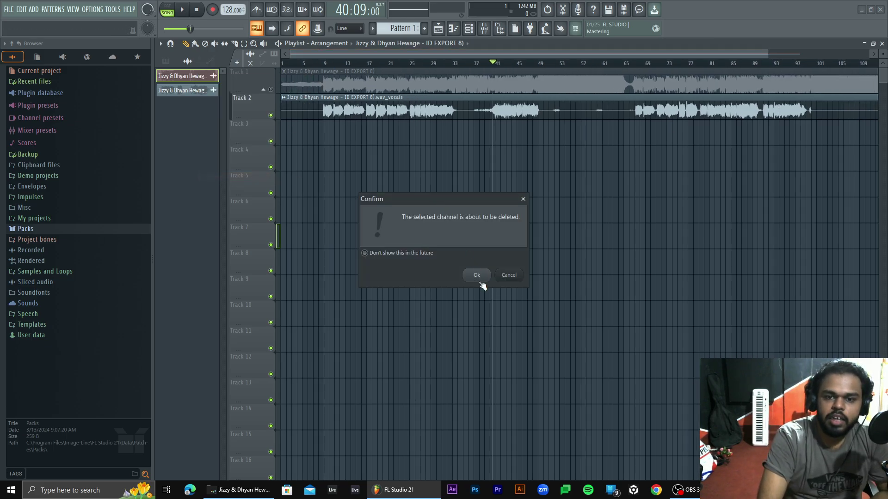
click(481, 278)
right_click(188, 80)
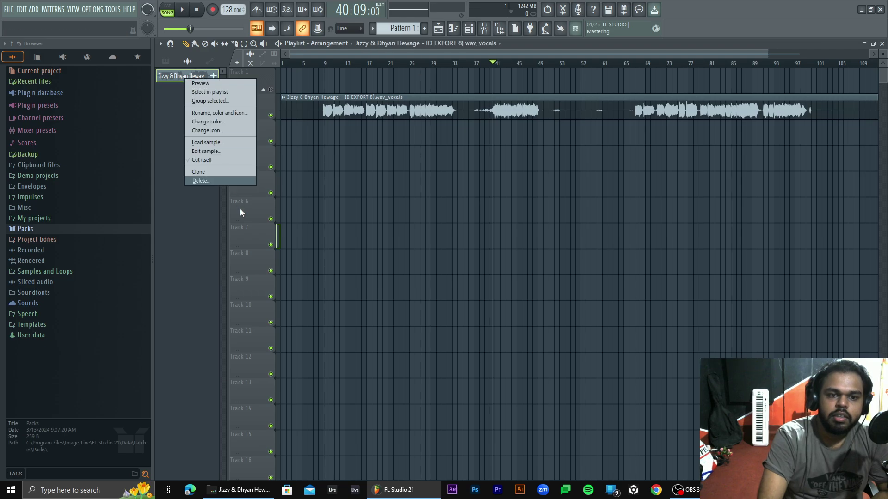
click(240, 183)
click(472, 276)
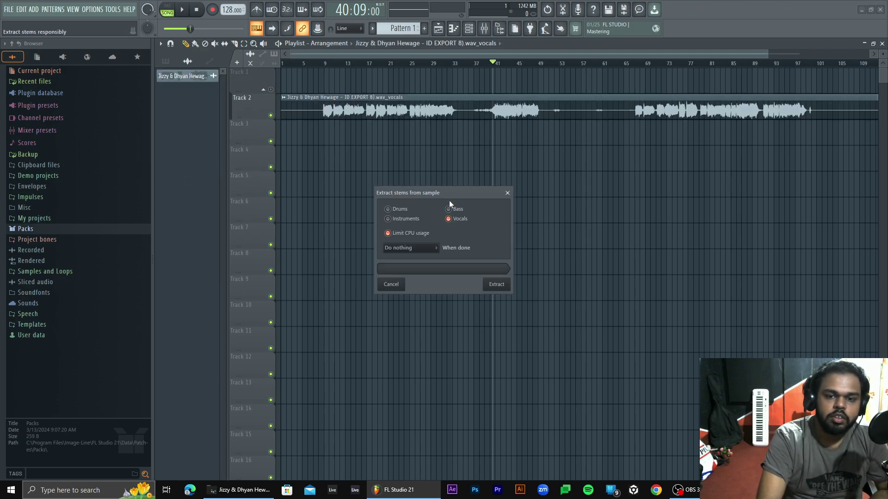
click(507, 193)
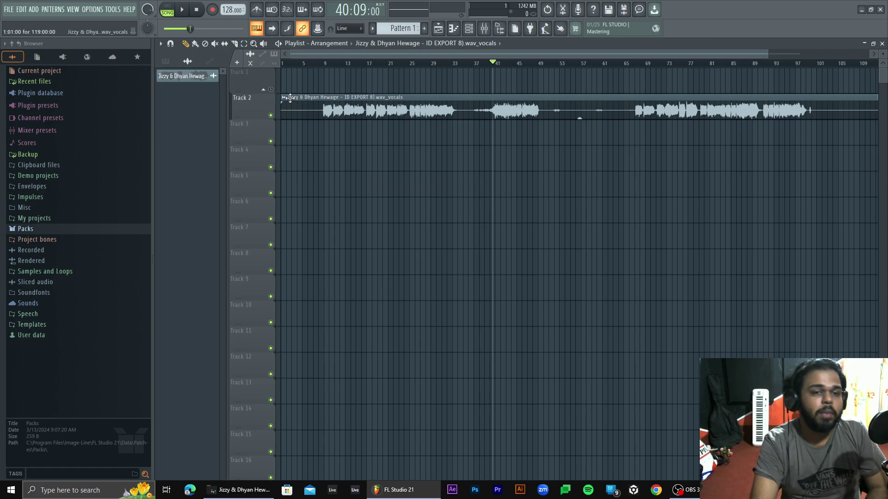
Delete the extracted vocals channel from the project and confirm the deletion
right_click(214, 85)
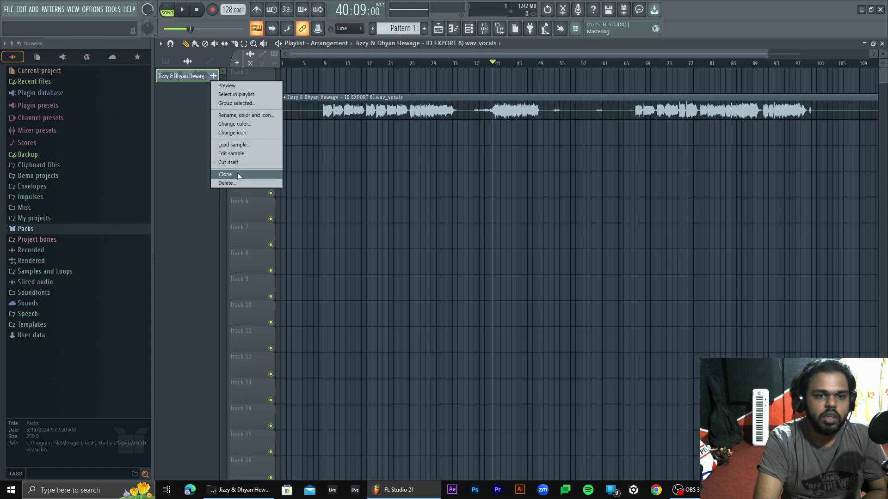
click(237, 183)
click(476, 275)
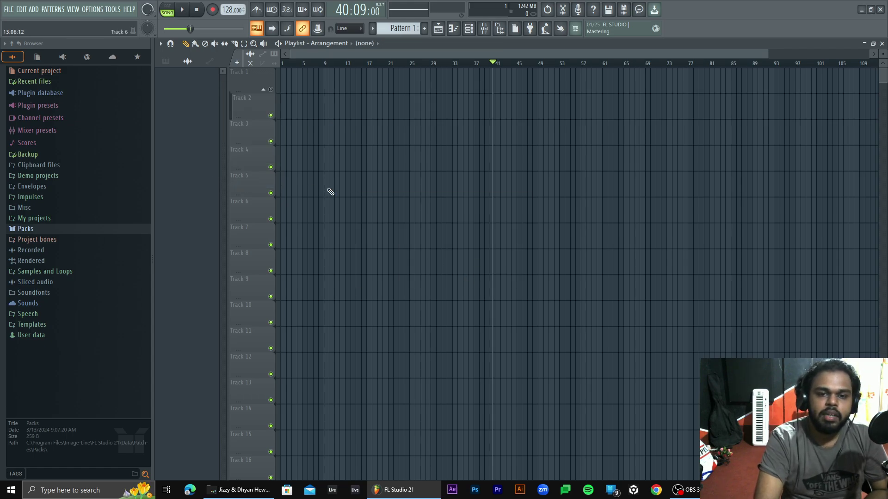
Browse the full effect plugin list sorted by vendor and load Control Surface into slot 1 of mixer Insert 1
key(F9)
click(749, 217)
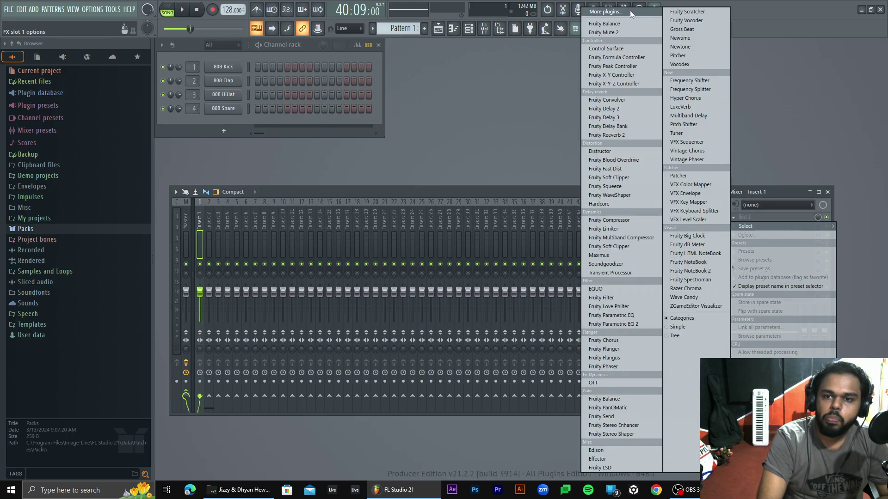
click(630, 11)
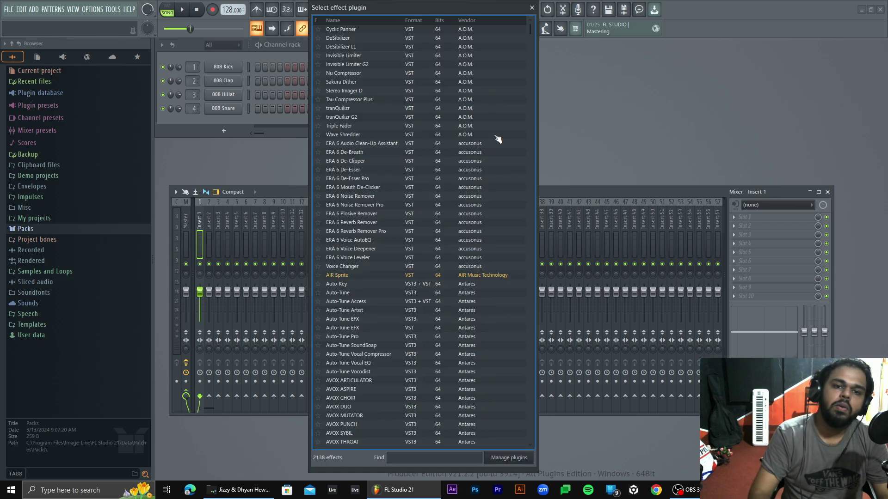
click(477, 22)
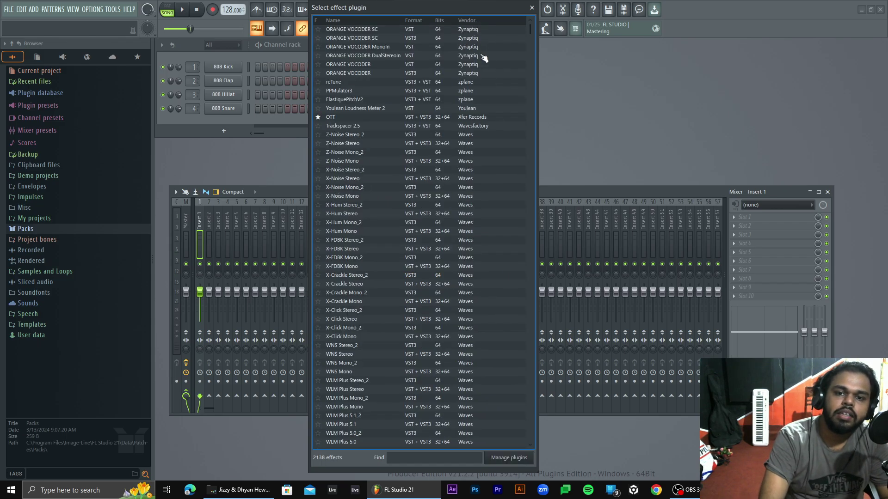
scroll(491, 84, down, 20)
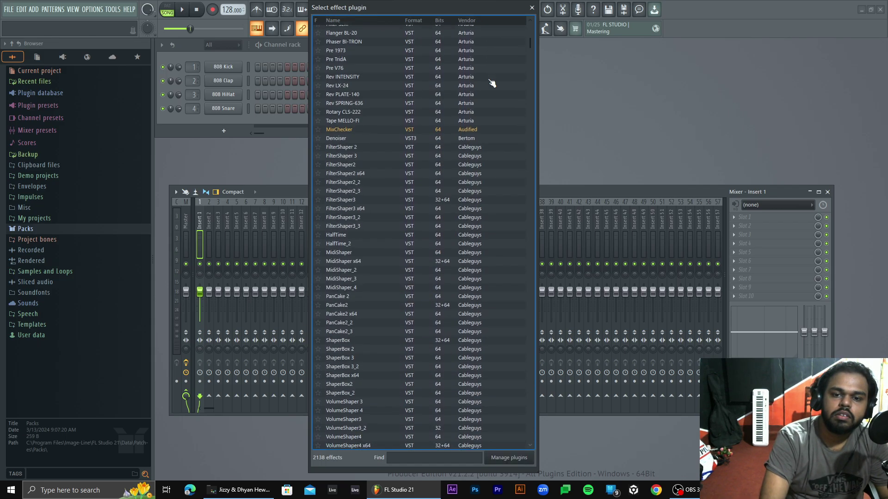
double_click(359, 127)
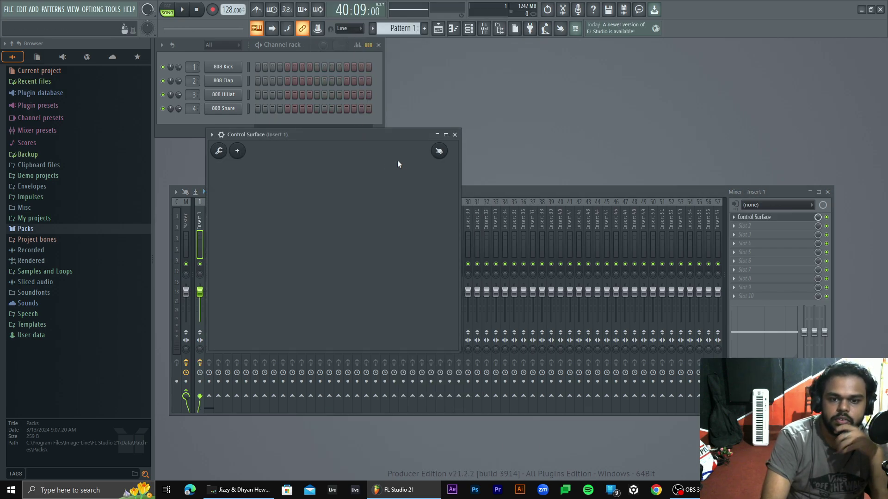
Widen the Control Surface window and add a Bevel control to it
click(236, 151)
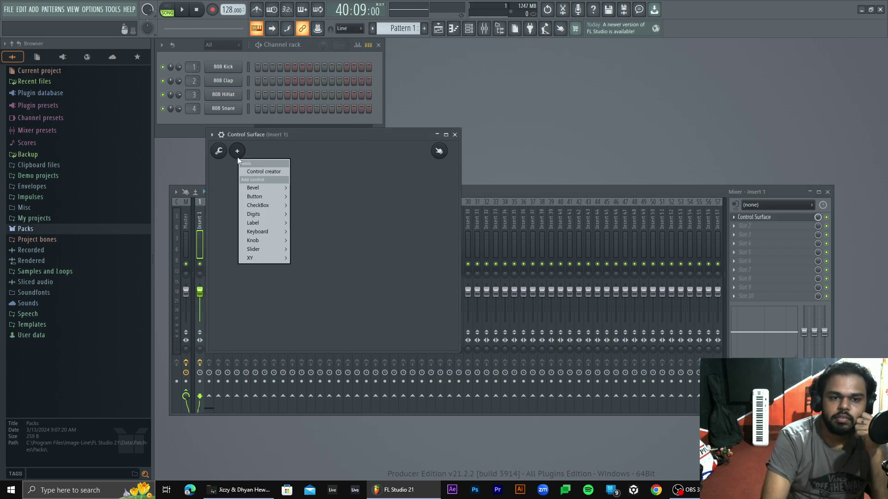
mouse_move(254, 197)
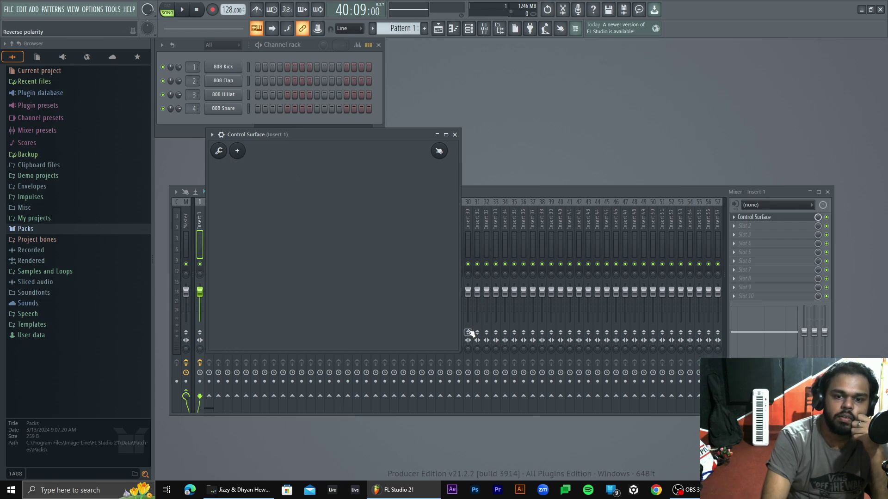
drag(460, 328, 671, 328)
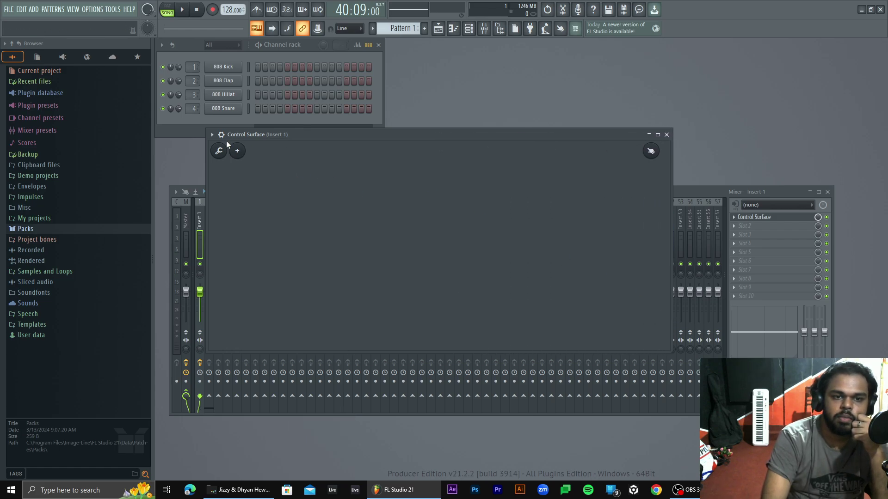
click(238, 151)
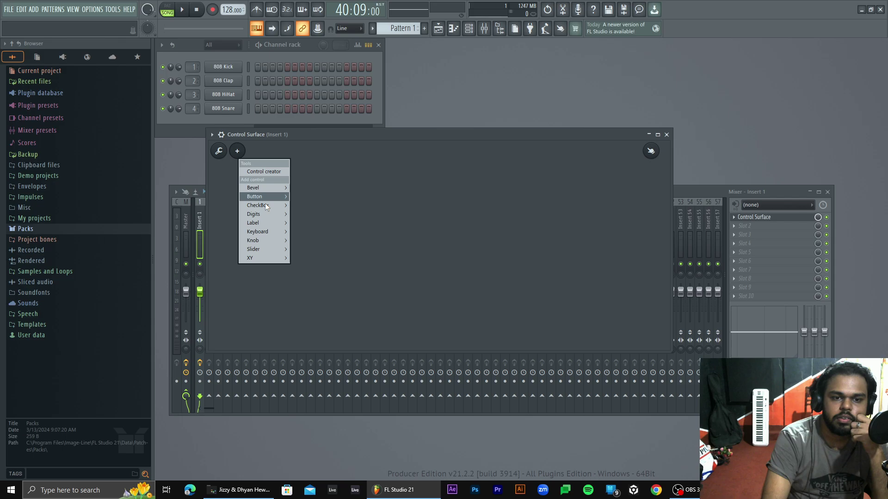
mouse_move(273, 216)
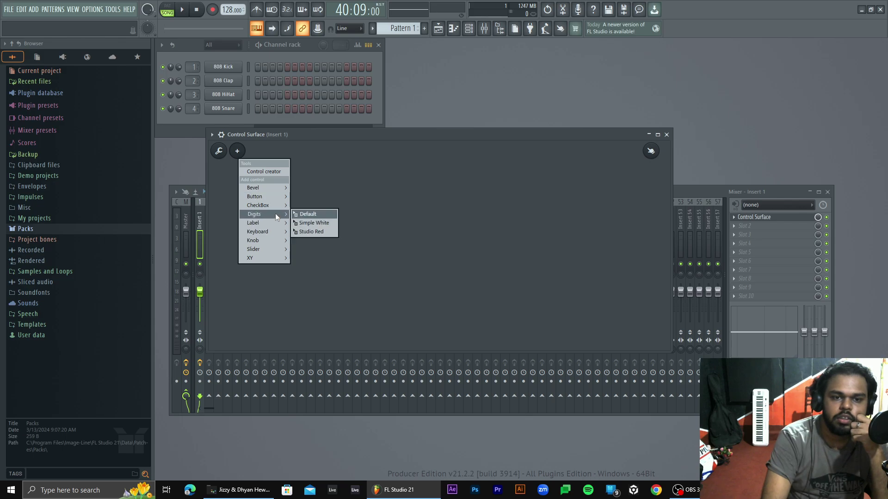
mouse_move(273, 186)
click(315, 196)
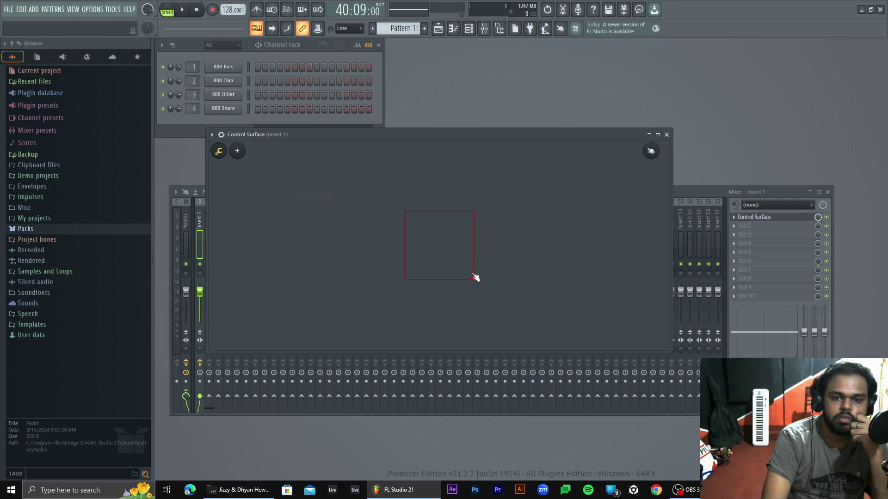
Reposition the Bevel control and replace Control Surface with Distructor in slot 1 of mixer Insert 1
drag(470, 279, 457, 264)
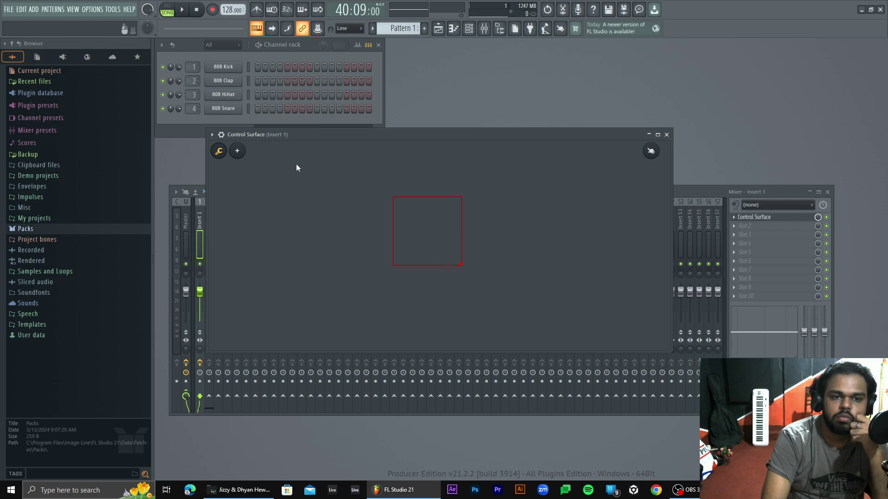
click(667, 135)
click(745, 217)
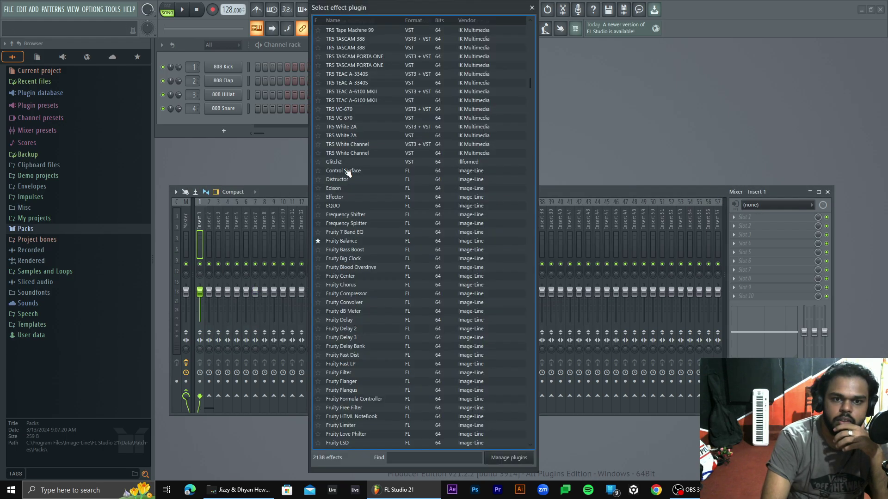
click(346, 180)
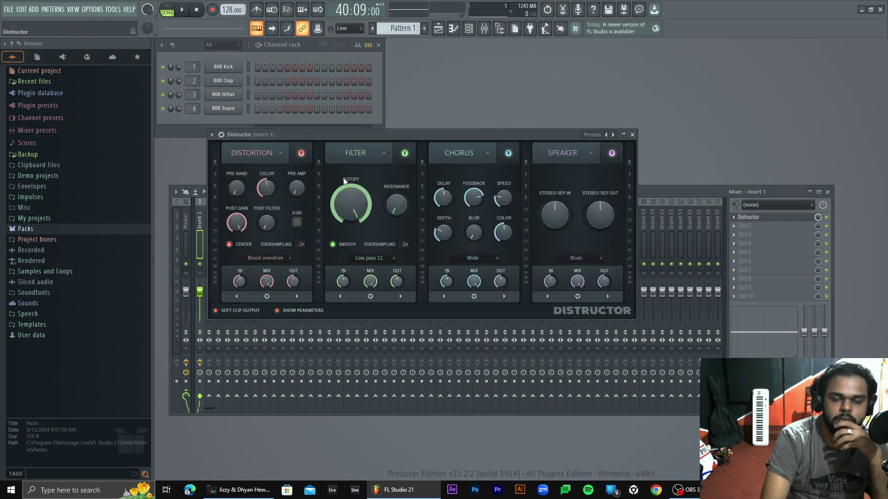
Delete Distructor from slot 1 and load Fruity Center from the full effect plugin list
click(742, 226)
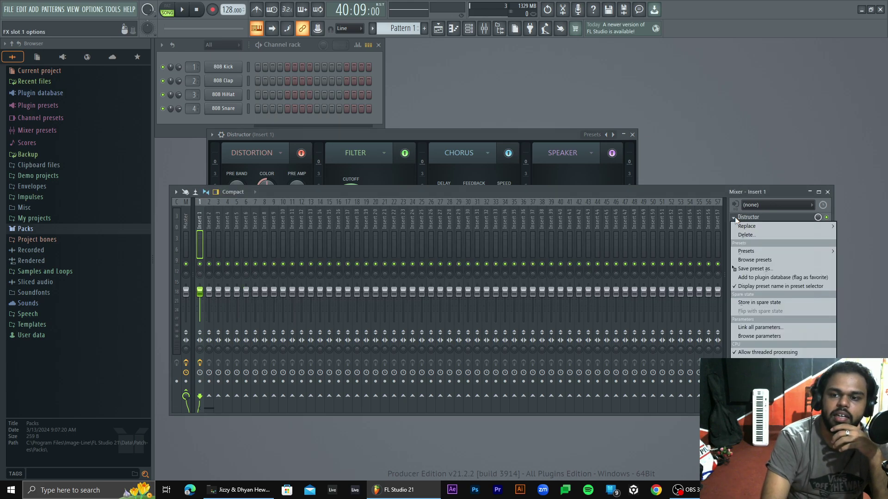
click(750, 235)
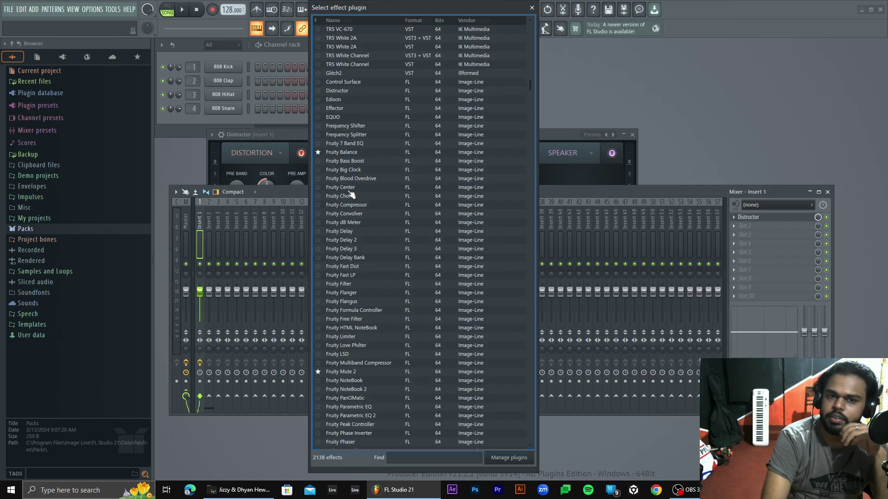
click(348, 189)
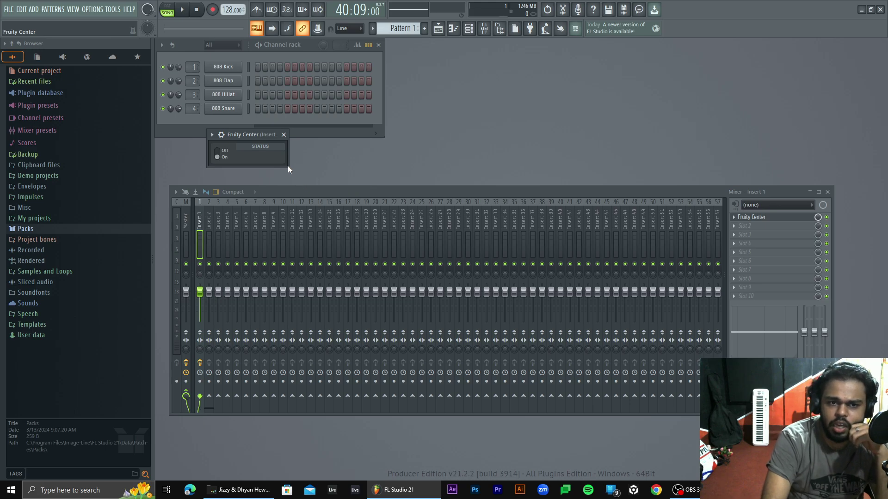
Move the Fruity Center window away from the channel rack and replace the plugin with Fruity Phase Inverter in slot 1
drag(235, 133, 447, 139)
click(432, 164)
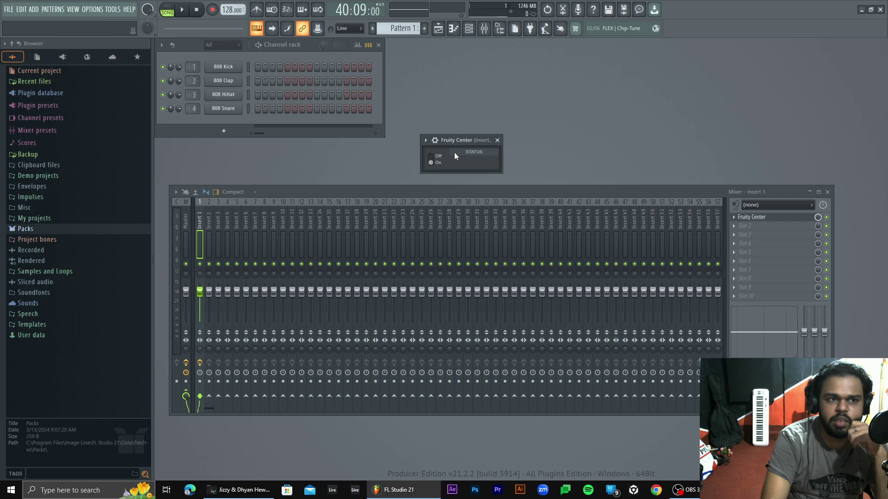
click(448, 139)
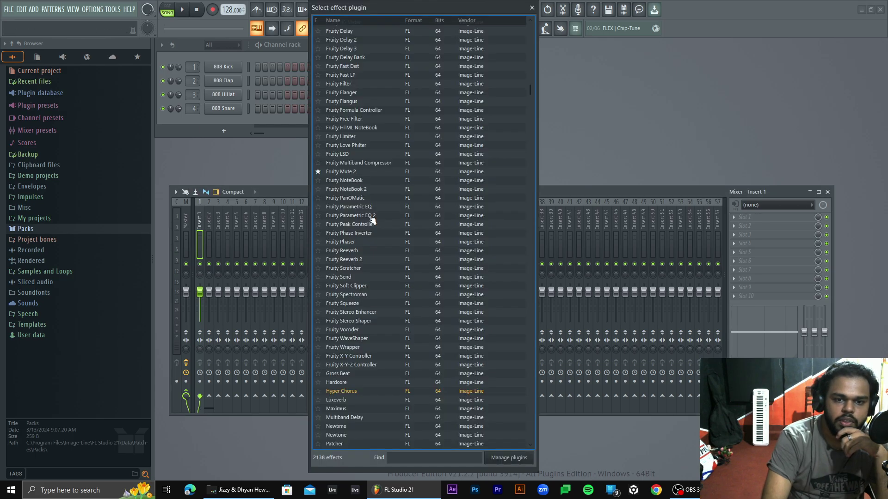
double_click(372, 234)
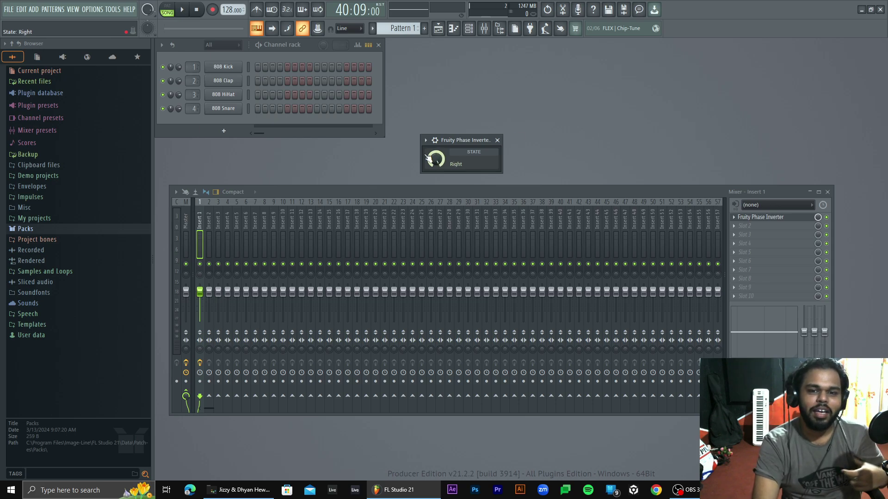
Delete Fruity Phase Inverter from slot 1, load Hyper Chorus from the full plugin list and shift its window off the slot list
click(736, 226)
click(748, 232)
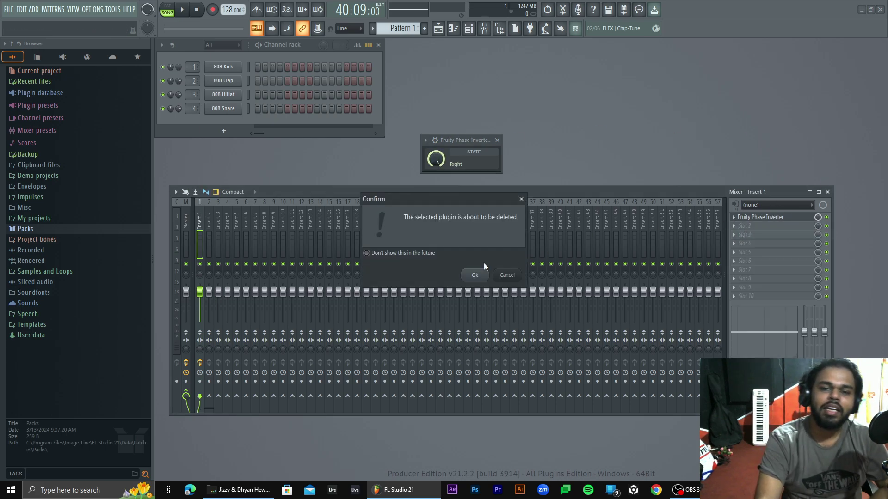
click(488, 274)
click(784, 215)
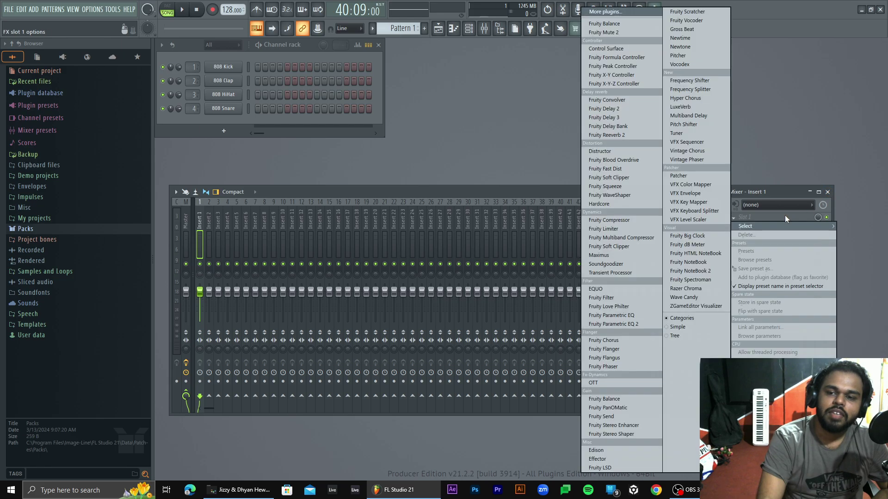
click(636, 12)
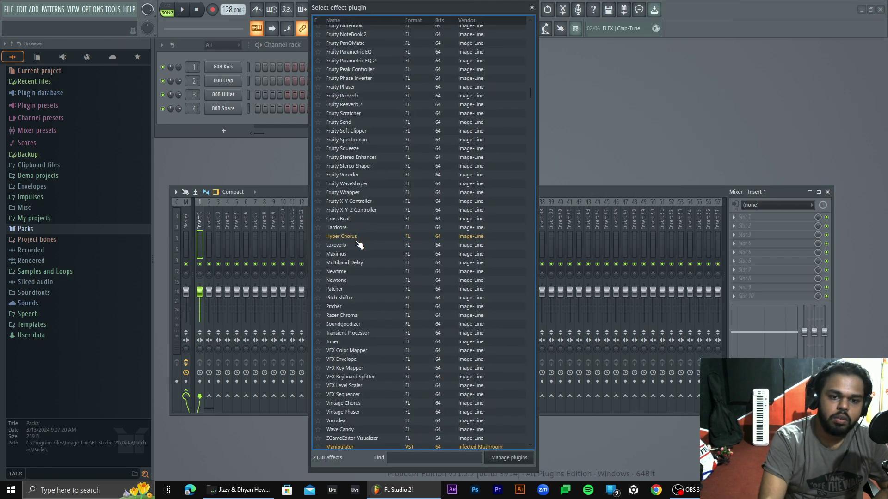
double_click(357, 238)
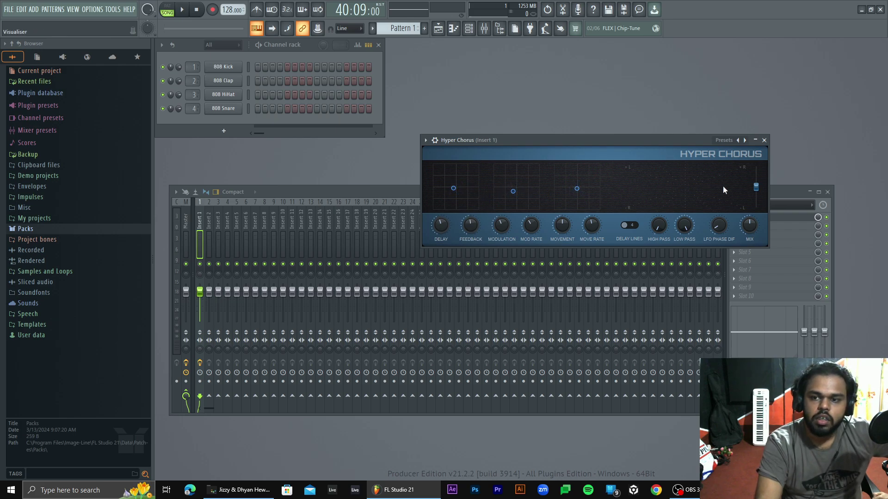
drag(649, 141, 624, 110)
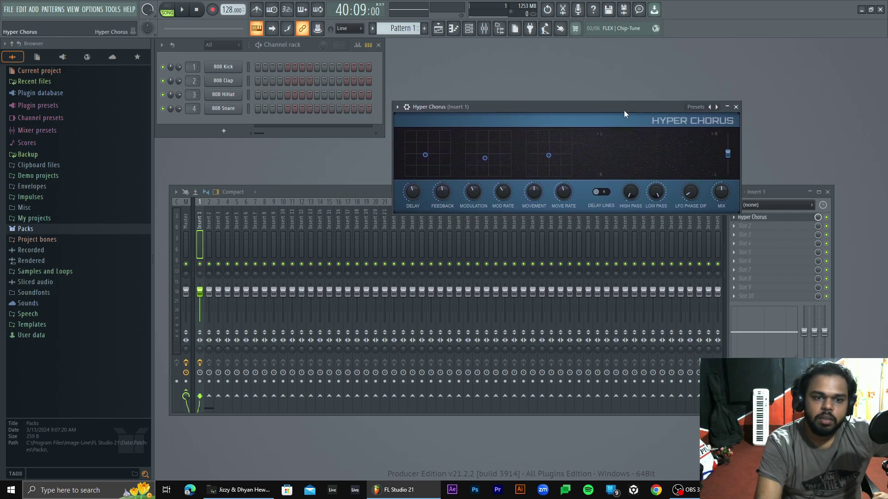
Search the browser for "guitar" and preview loops in the Cymatics - Cosmos Guitar Loops folder, including Fever, Goddess, Green Eyes and Grey Goose
click(438, 28)
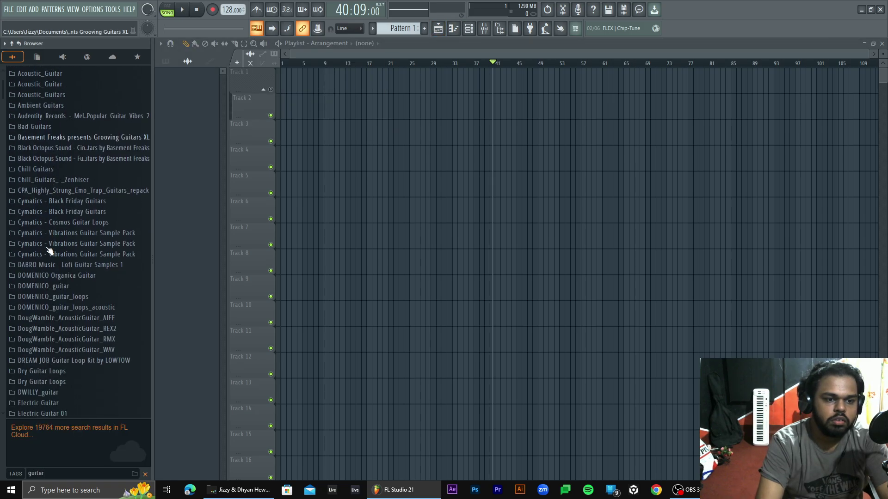
click(60, 170)
click(60, 217)
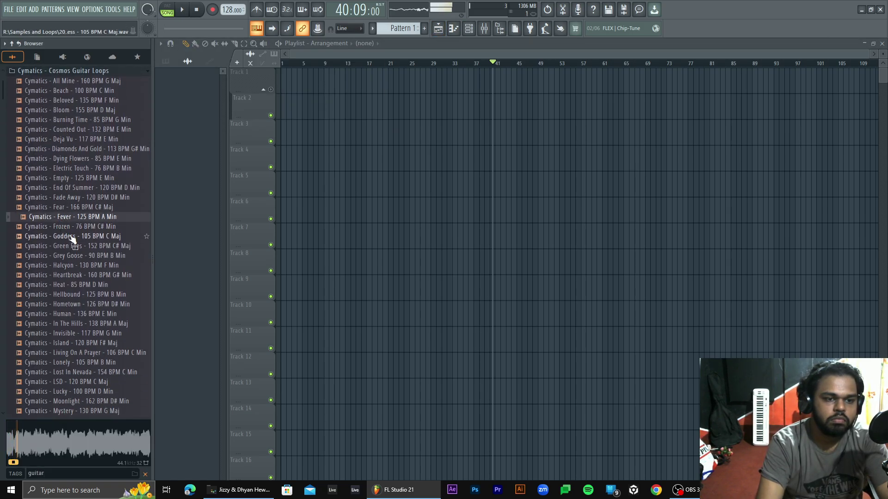
click(72, 237)
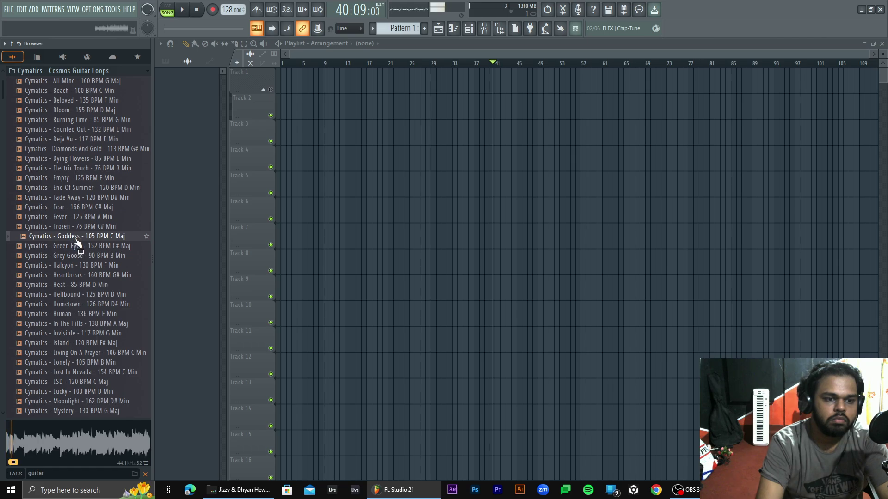
click(77, 246)
click(78, 257)
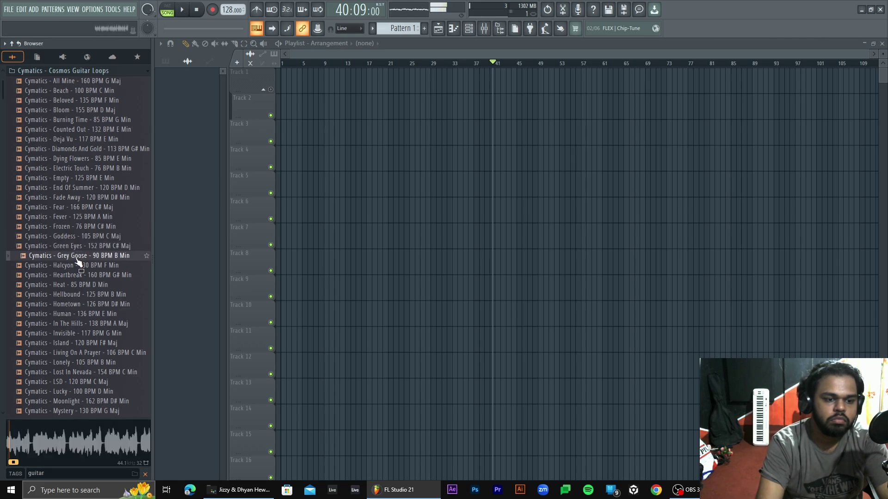
Add the Cymatics Green Eyes loop to the project at a 152 BPM tempo and route its channel to mixer Insert 1
click(86, 249)
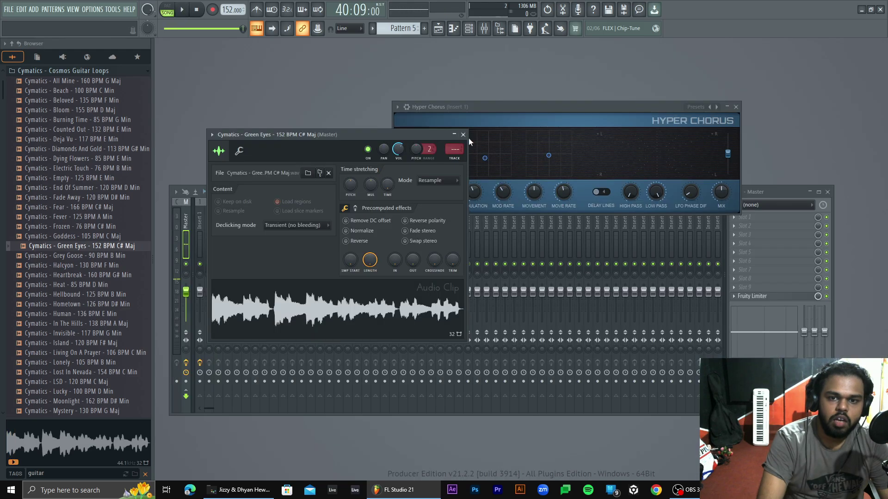
click(463, 135)
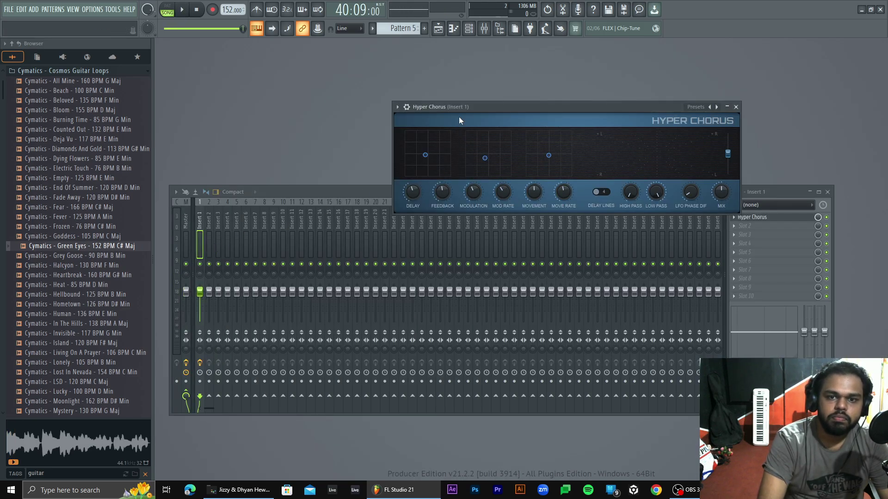
drag(458, 120, 466, 111)
click(199, 226)
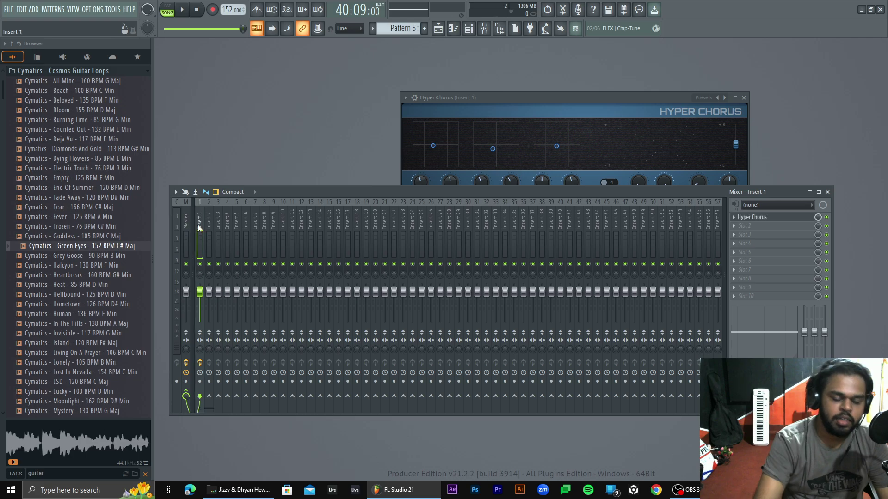
key(ctrl+l)
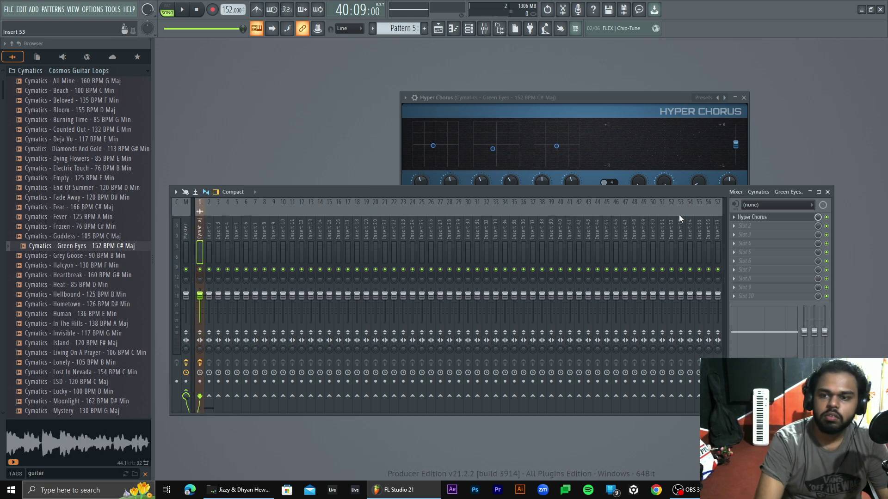
Delete Hyper Chorus from slot 1 of the Green Eyes mixer track and load a fresh instance of it
drag(608, 98, 609, 94)
click(733, 217)
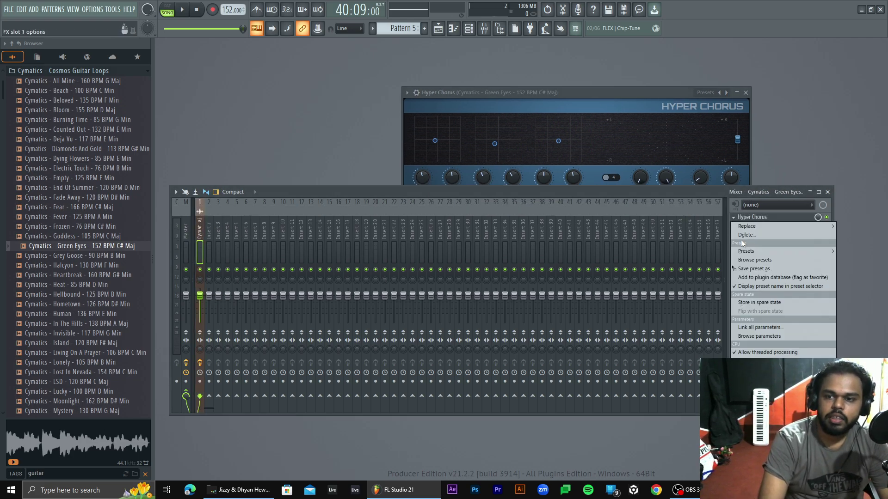
click(743, 235)
click(483, 273)
click(750, 216)
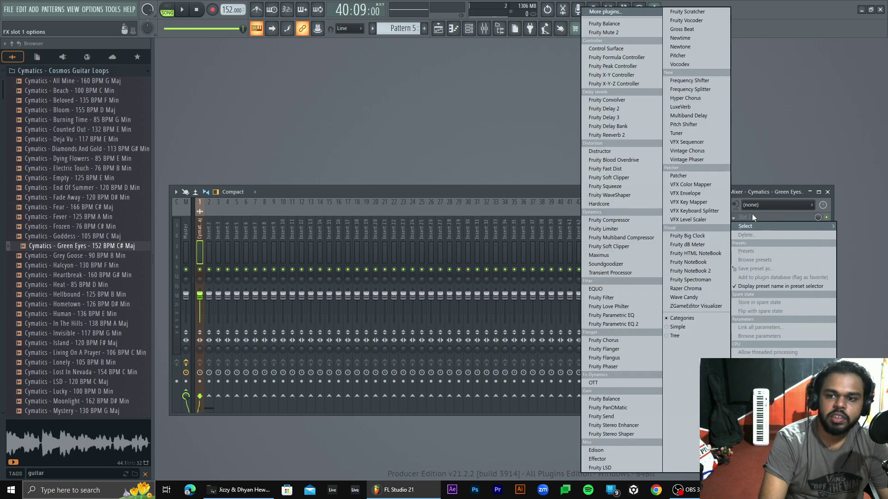
click(617, 14)
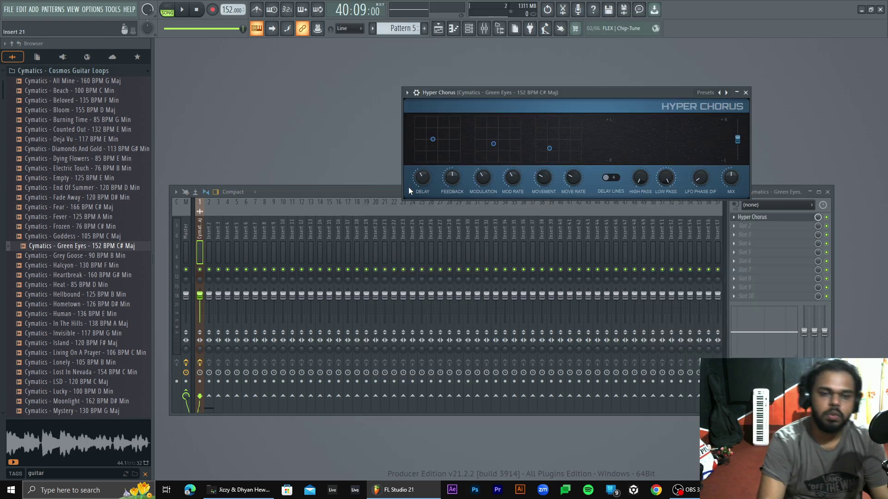
key(ctrl+z)
Play the Green Eyes loop through the freshly loaded Hyper Chorus, stop playback and move the plugin window off the effect slots
key(space)
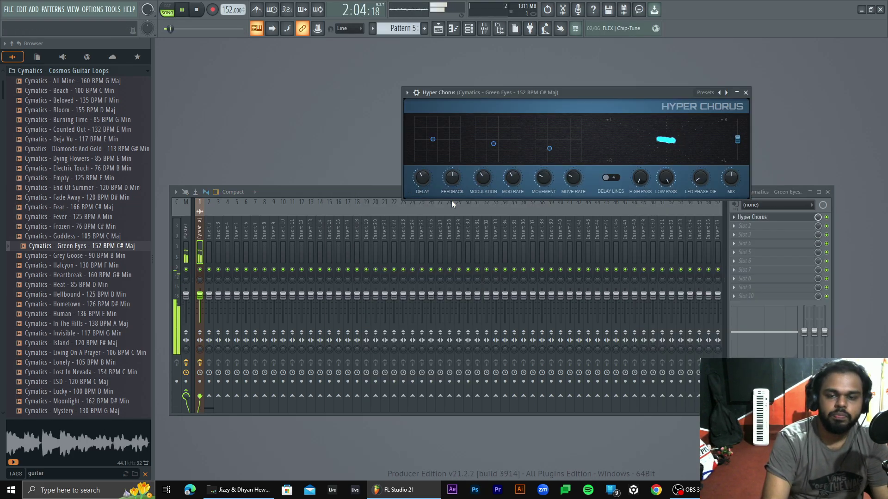
key(space)
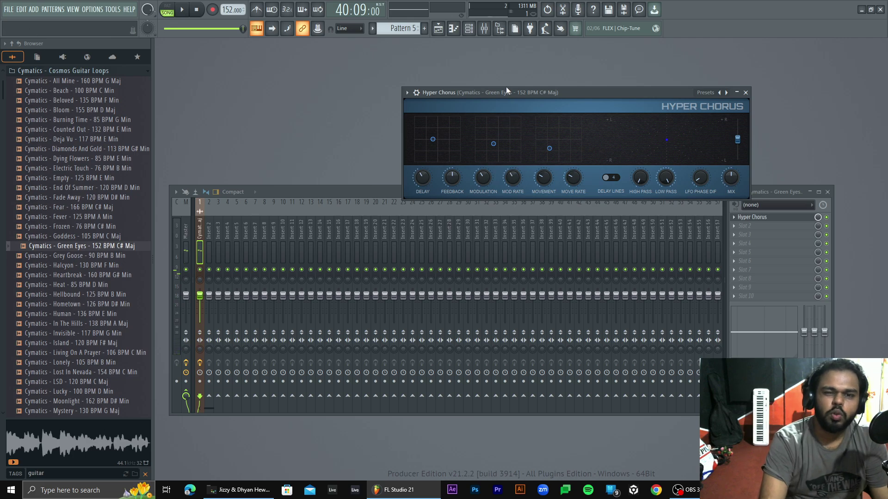
drag(506, 90, 399, 88)
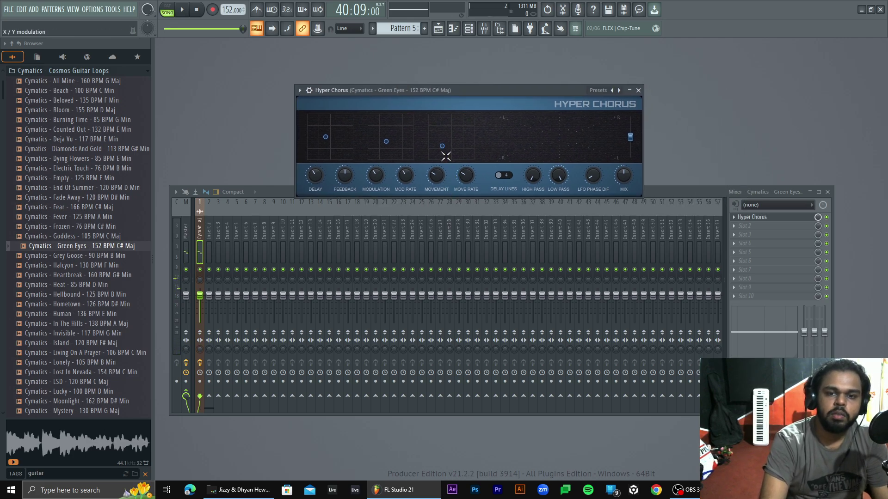
Adjust the delay and feedback, modulation, and movement X/Y points in Hyper Chorus while the loop plays
key(space)
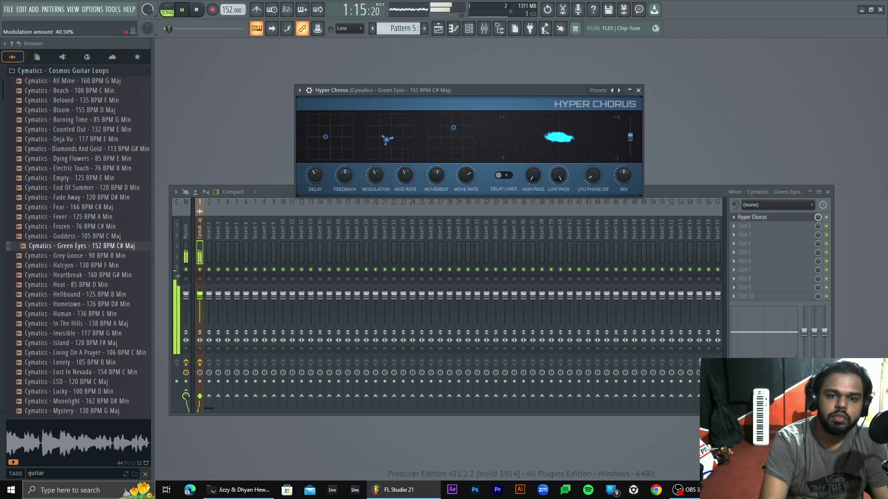
mouse_move(342, 136)
mouse_down()
mouse_move(331, 130)
mouse_move(335, 118)
mouse_move(327, 144)
mouse_up()
drag(389, 133, 391, 140)
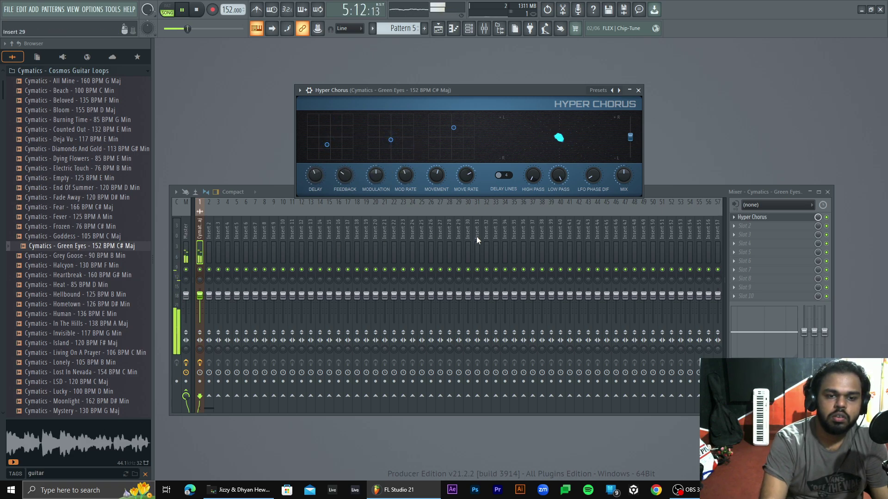
Compare the playing loop with Hyper Chorus bypassed and enabled again, and stop playback
click(827, 216)
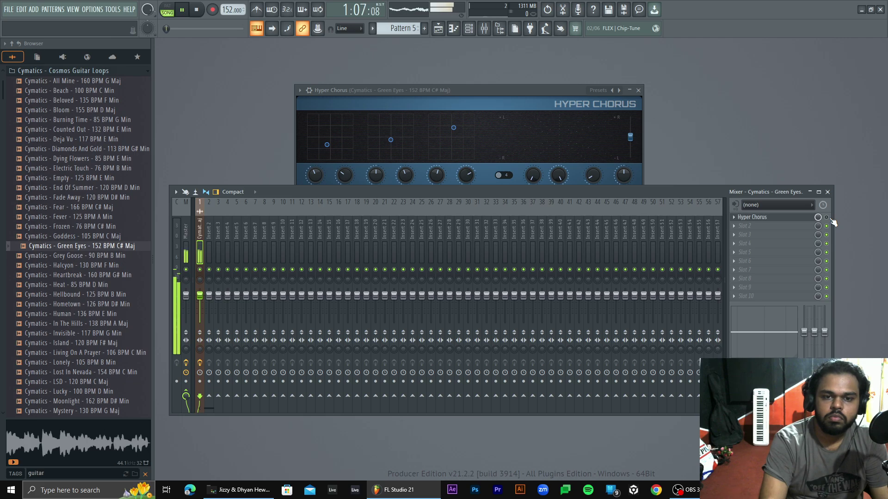
click(826, 217)
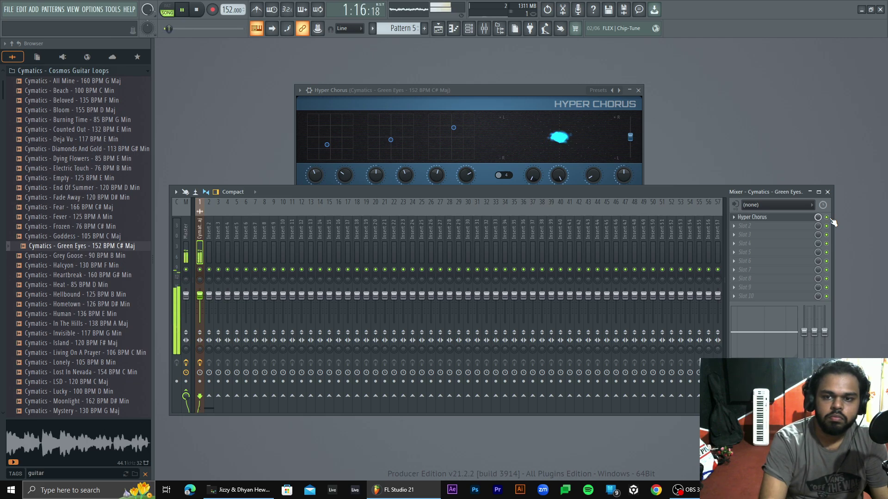
key(space)
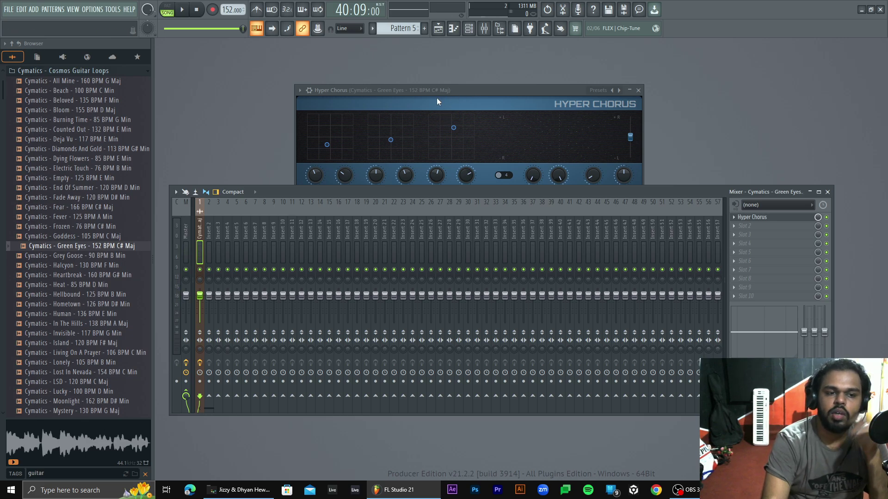
Delete Hyper Chorus from slot 1 of the Green Eyes mixer track, load Luxeverb there and move its window clear of the effect slots
drag(422, 88, 447, 62)
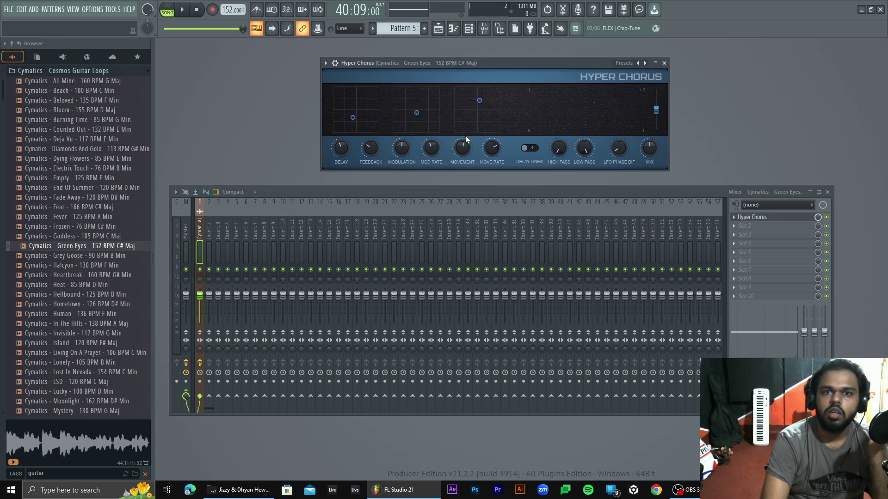
right_click(737, 219)
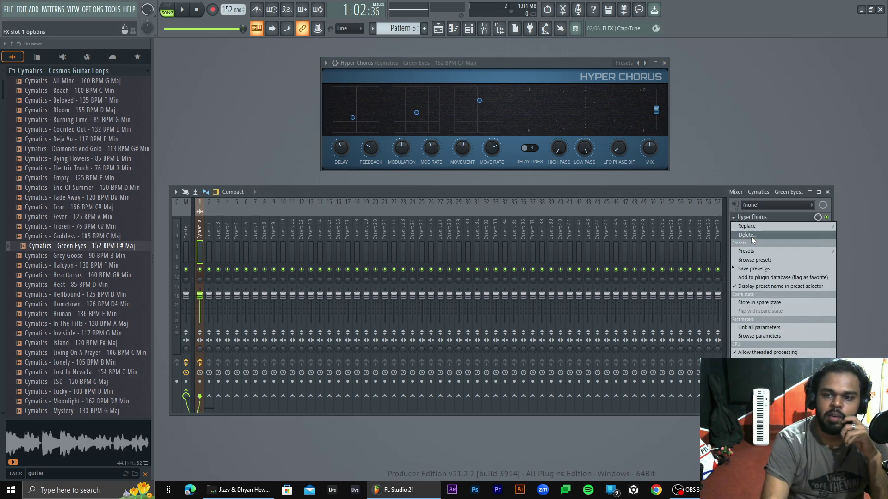
click(751, 237)
click(475, 275)
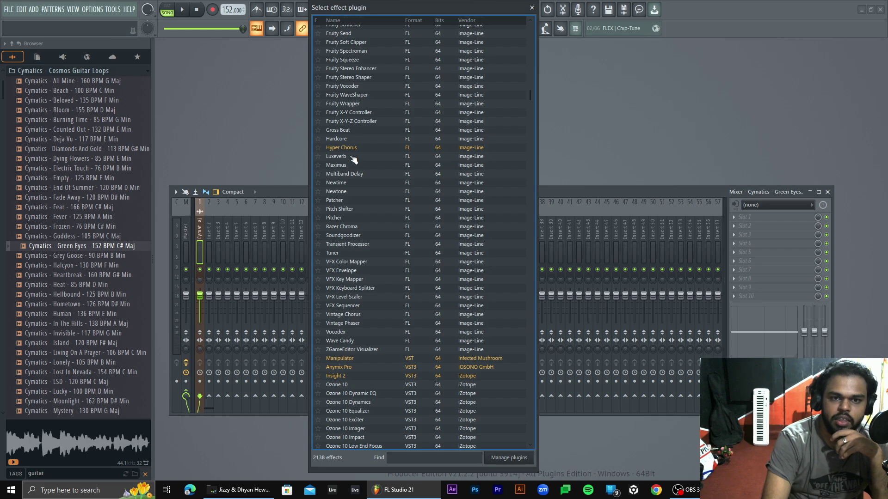
double_click(346, 158)
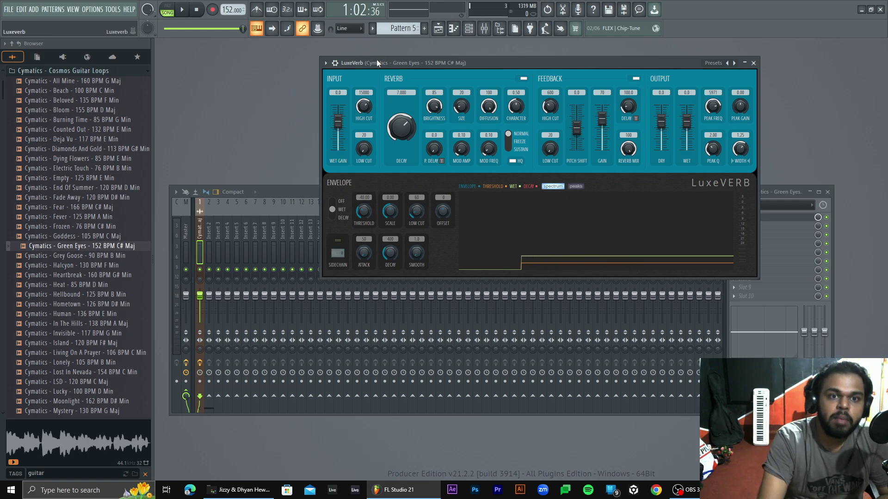
drag(376, 60, 276, 86)
Set LuxeVerb's output wet to -14.1 dB, input low cut to 1097, input high cut to 13561 and reverb size to 52 while auditioning the loop
key(space)
key(space)
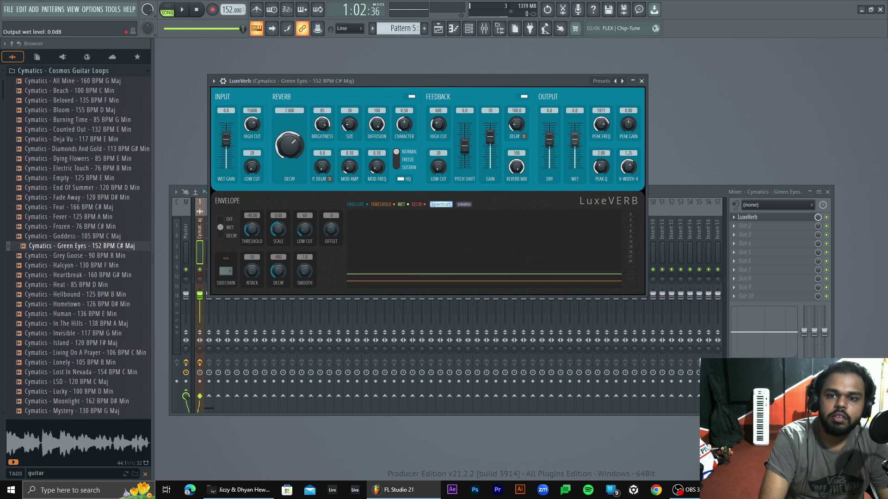
mouse_move(575, 139)
mouse_down()
mouse_move(576, 163)
mouse_move(576, 152)
mouse_up()
key(space)
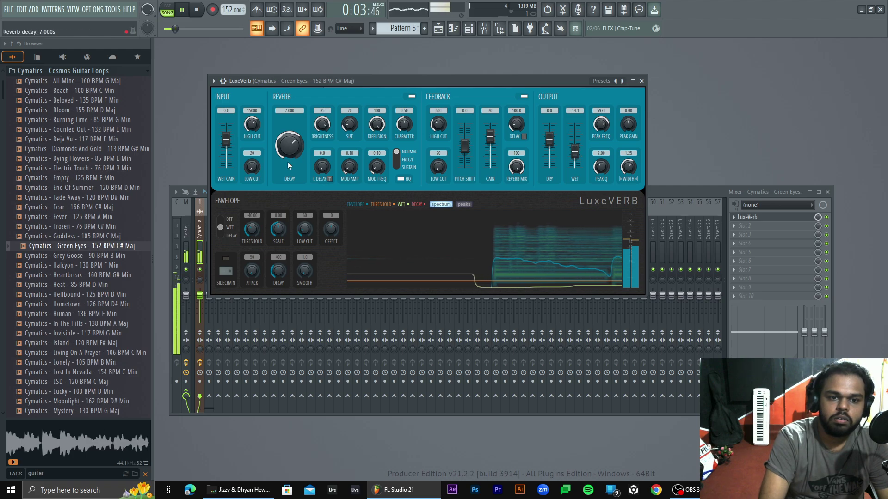
drag(252, 167, 252, 134)
drag(354, 133, 354, 122)
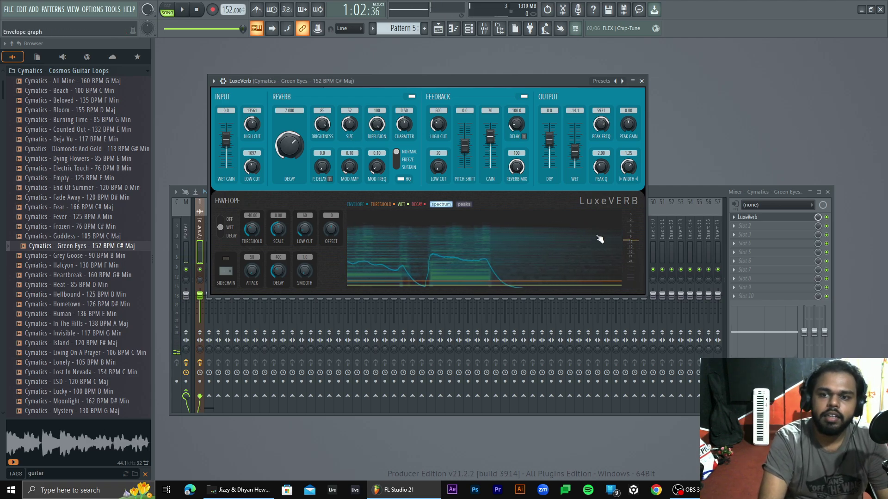
Set LuxeVerb's output width to 2.00 and feedback pitch shift to -7.0, playing the loop after each change
drag(628, 174, 628, 170)
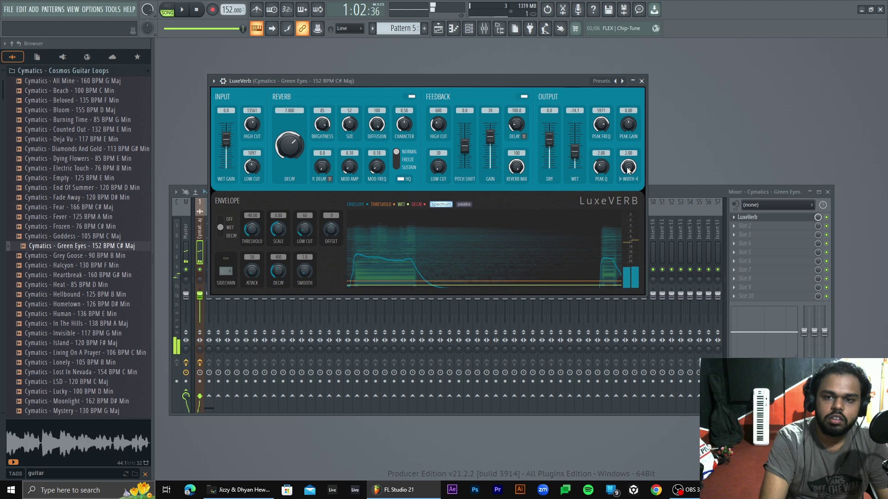
key(space)
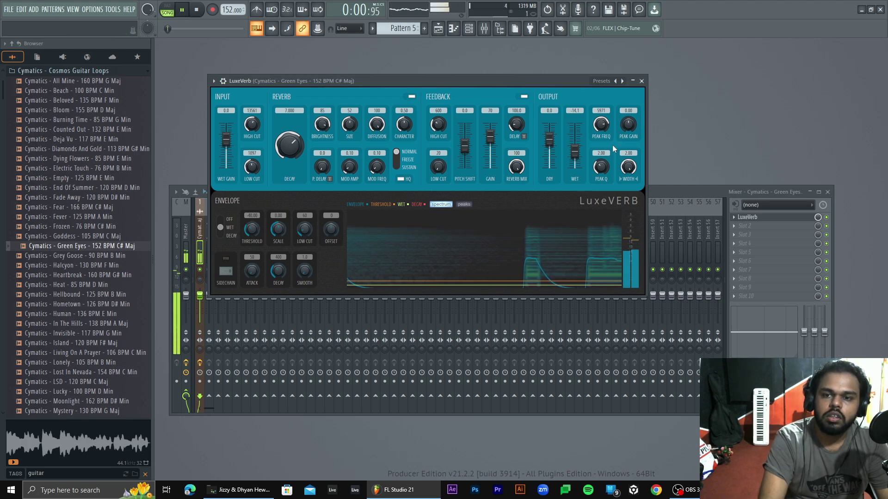
key(space)
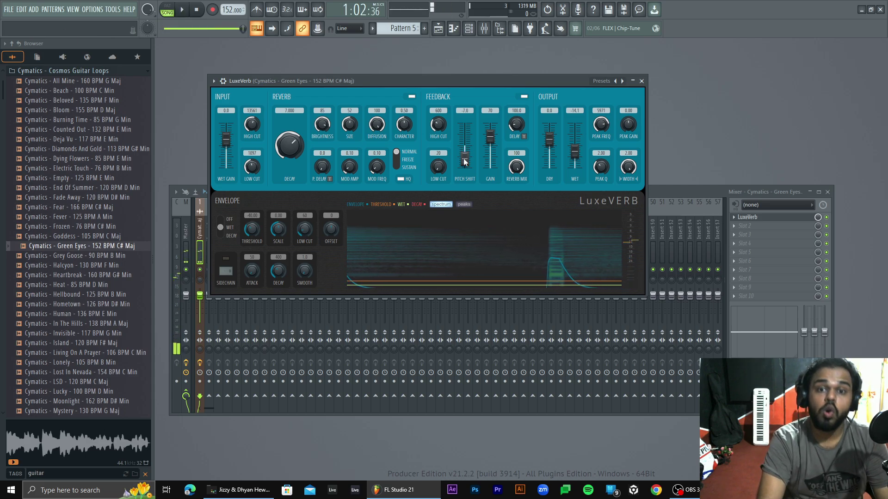
key(space)
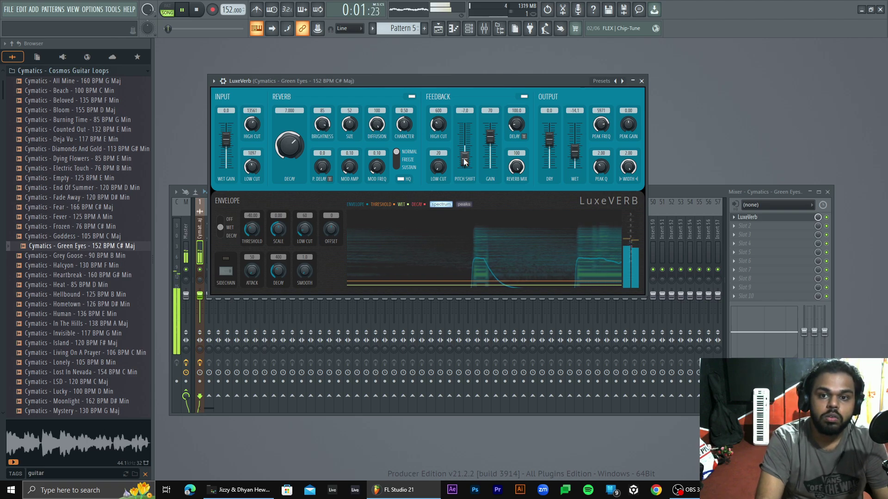
key(space)
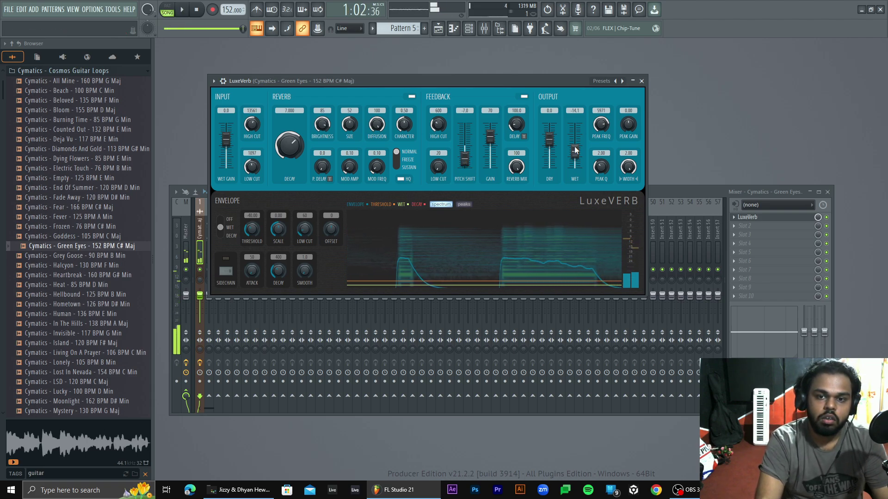
Play the loop with LuxeVerb's dry level at -60.0 dB and wet at 0.6 dB, and set dry to -6.0 dB and wet to -60.0 dB
drag(549, 138, 577, 138)
key(space)
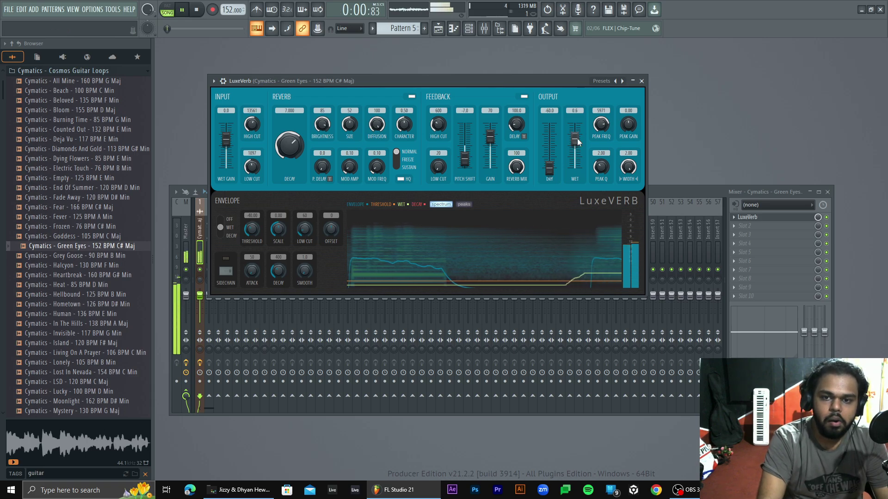
key(space)
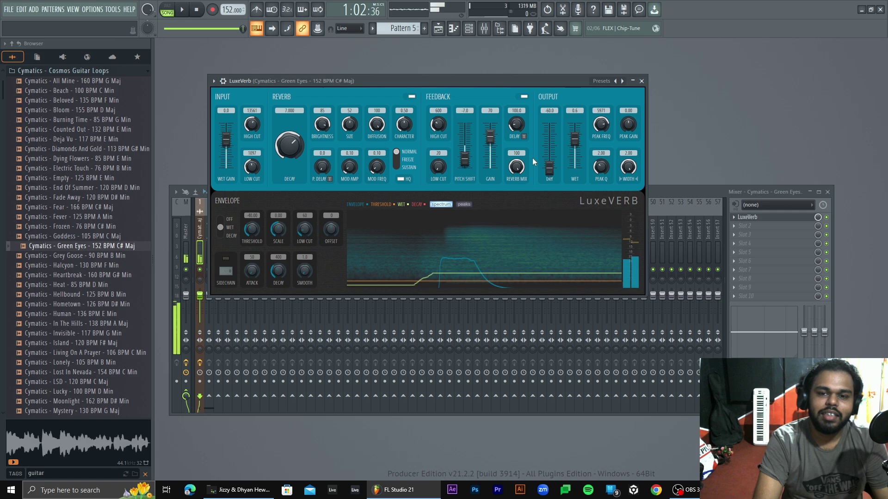
drag(549, 168, 574, 168)
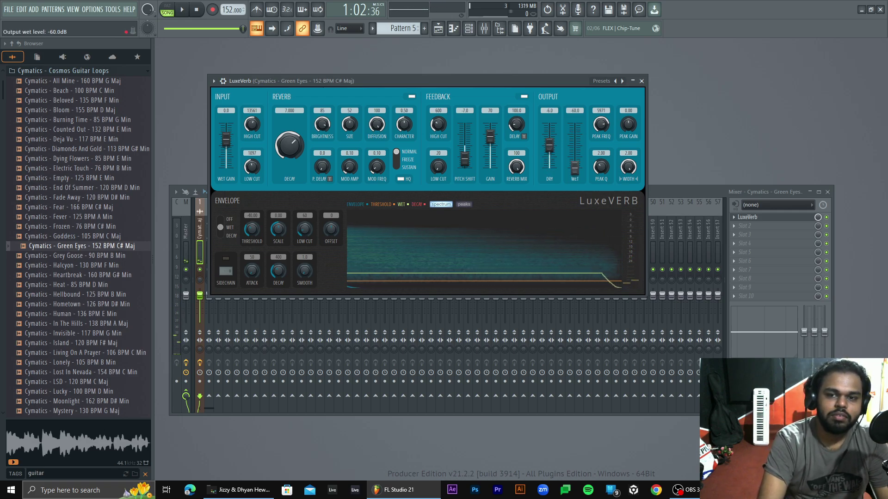
Delete LuxeVerb from slot 1, load Multiband Delay there and move its window to the middle of the workspace
click(747, 216)
click(734, 217)
click(736, 236)
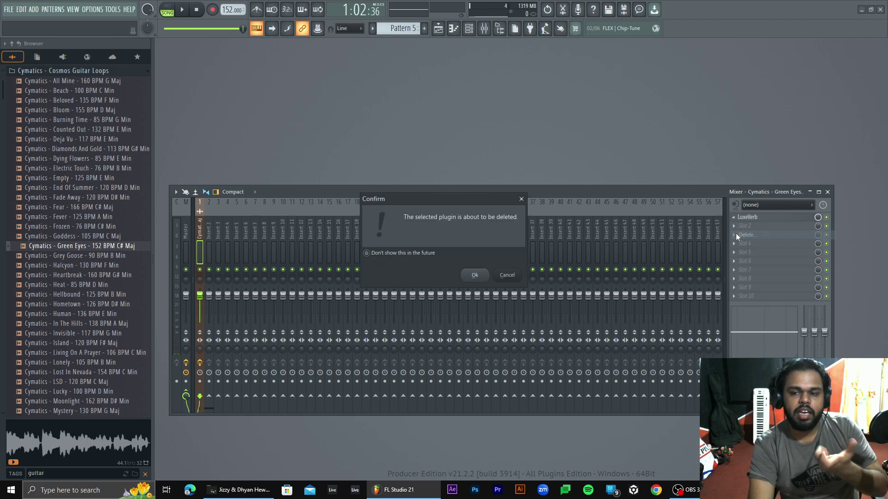
click(476, 273)
click(782, 217)
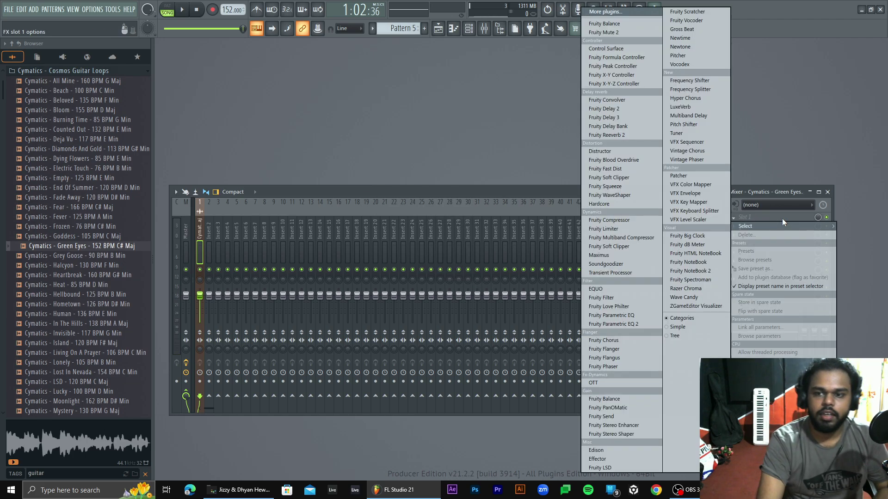
click(626, 15)
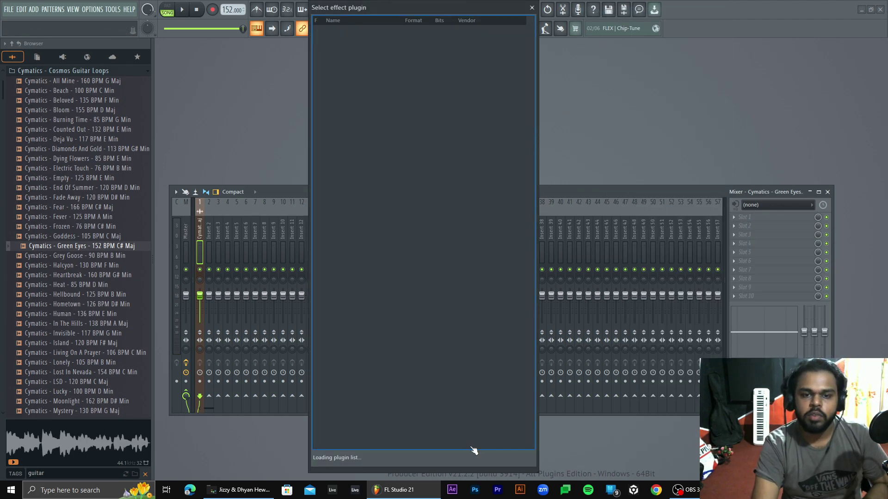
scroll(363, 224, down, 3)
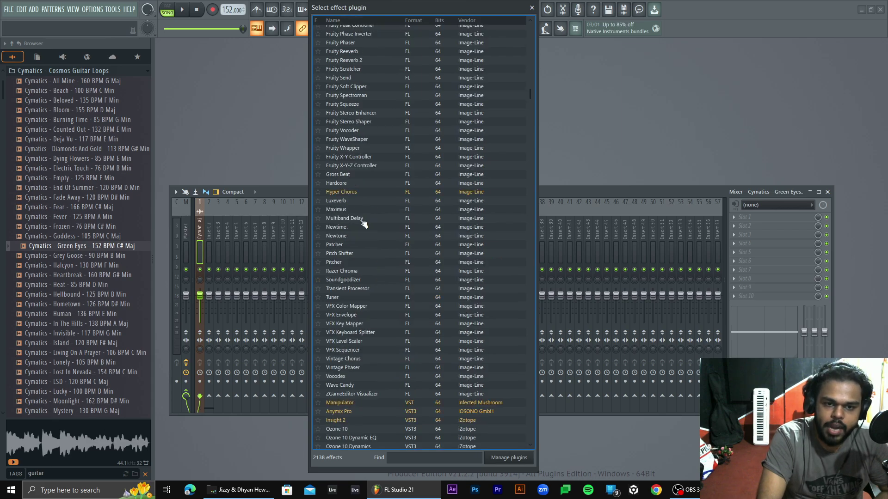
double_click(361, 220)
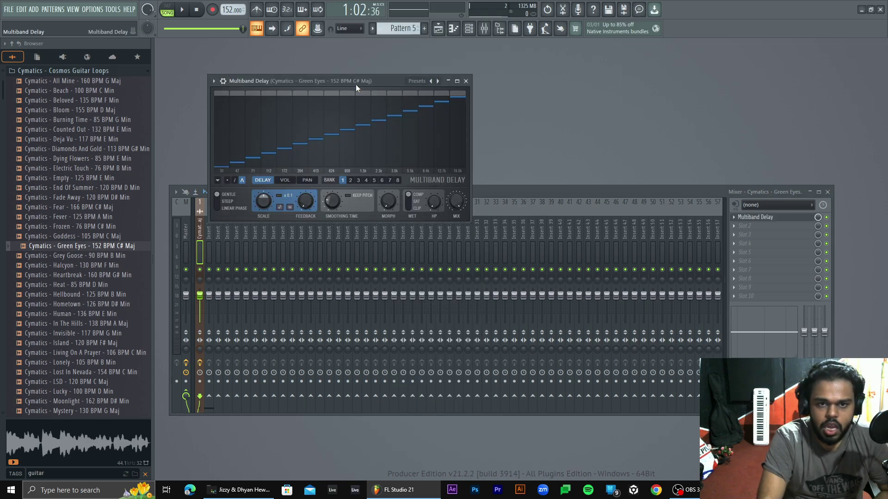
drag(356, 84, 481, 146)
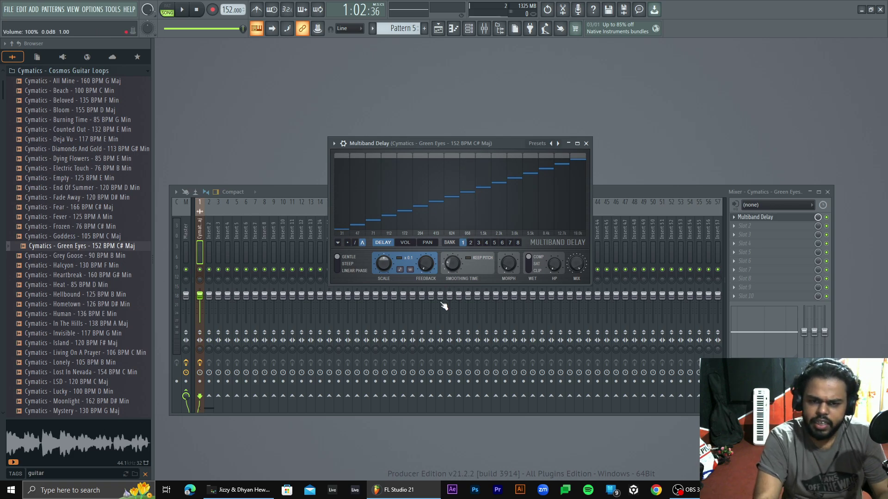
Play the Green Eyes loop through Multiband Delay and try its presets, including Coarse LPF (morph) and Arpeggiated Textures
key(space)
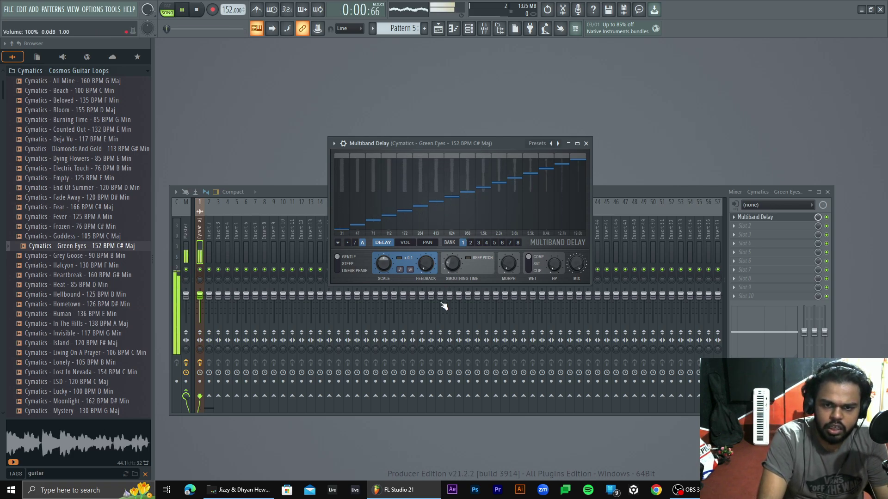
key(space)
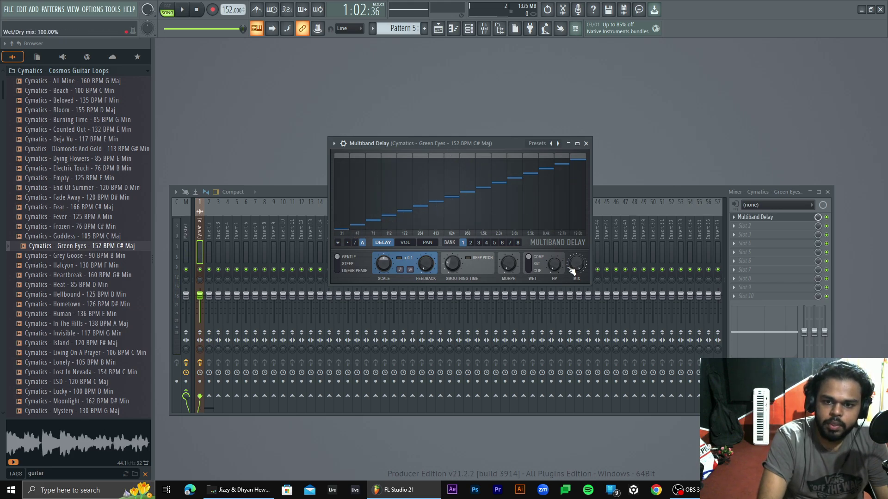
mouse_move(397, 223)
mouse_down()
mouse_move(405, 169)
mouse_move(486, 191)
mouse_move(478, 186)
mouse_move(483, 223)
mouse_move(548, 197)
mouse_move(568, 178)
mouse_move(572, 211)
mouse_move(584, 214)
mouse_move(583, 150)
mouse_move(376, 207)
mouse_move(385, 289)
mouse_move(529, 215)
mouse_move(487, 211)
mouse_move(488, 172)
mouse_move(546, 164)
mouse_up()
key(space)
key(space)
click(558, 143)
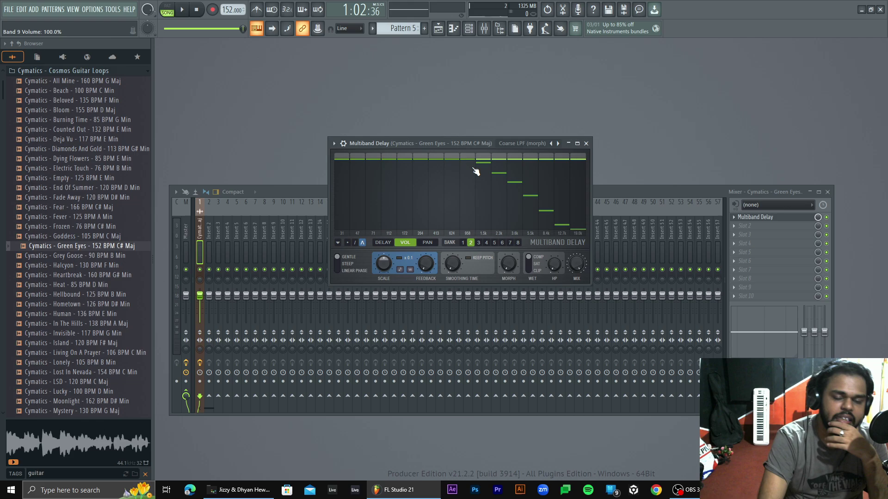
key(minus)
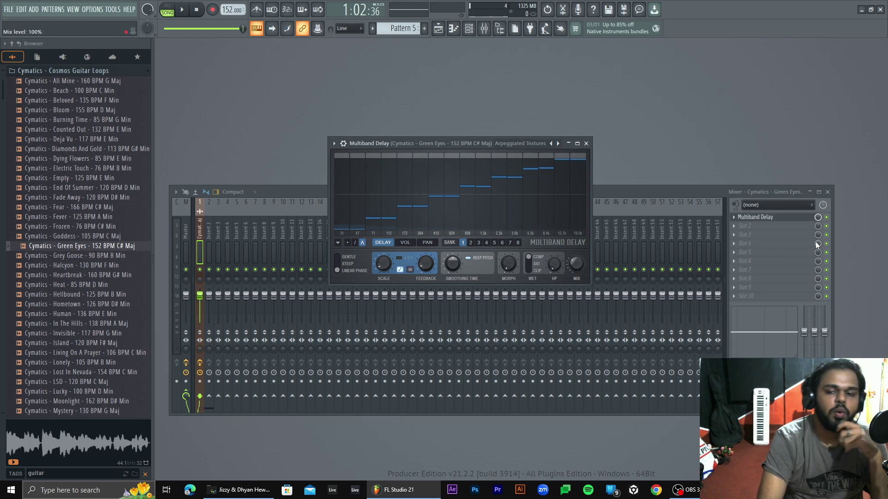
Replace Multiband Delay in slot 1 of the Green Eyes mixer track with Pitch Shifter
click(734, 218)
mouse_move(736, 226)
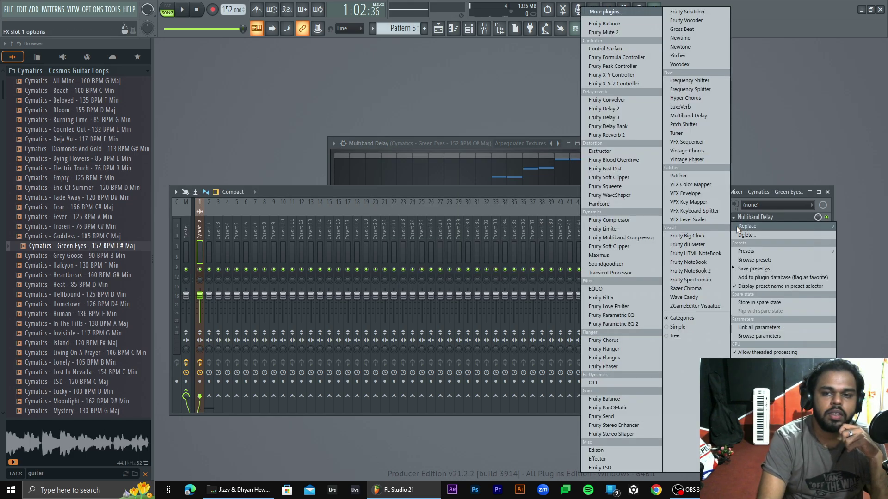
click(602, 12)
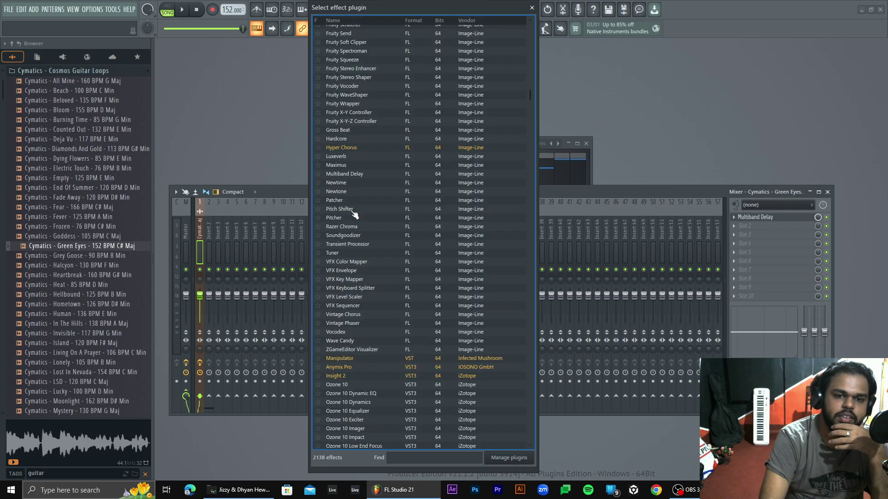
double_click(351, 210)
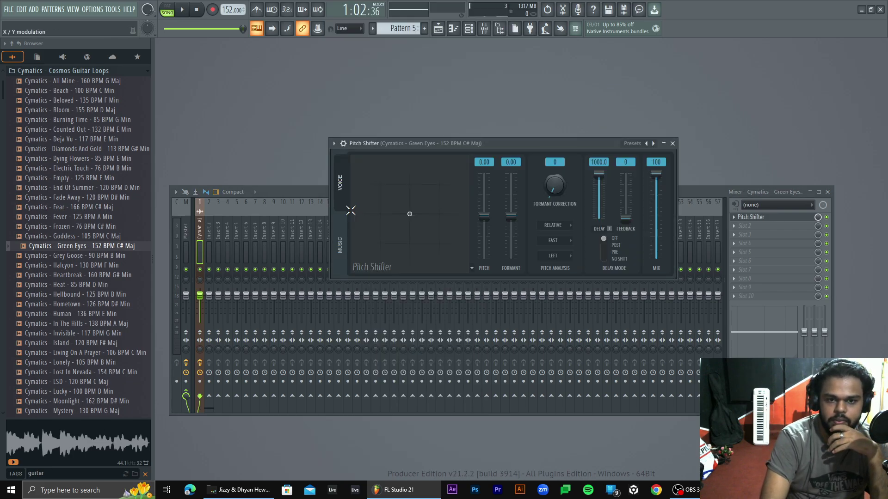
Try lowering Pitch Shifter's pitch to -2.00 semitones in Voice mode while the loop plays, and reset the pitch
key(space)
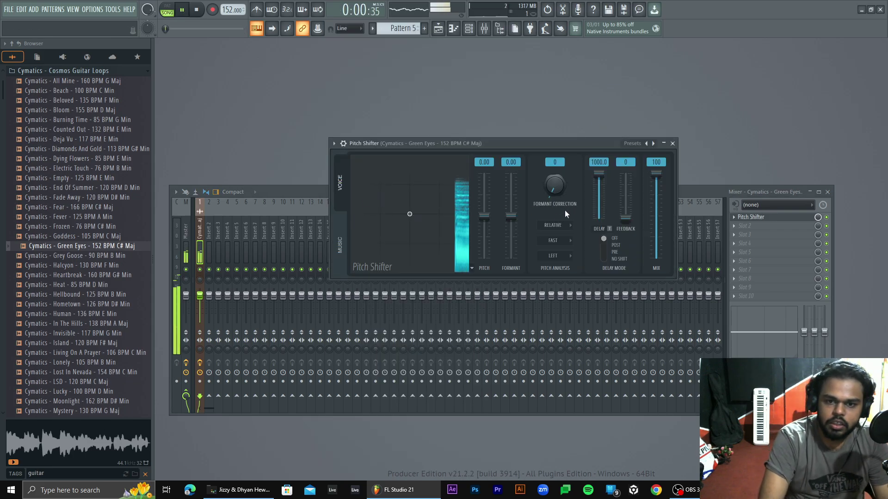
drag(409, 214, 410, 219)
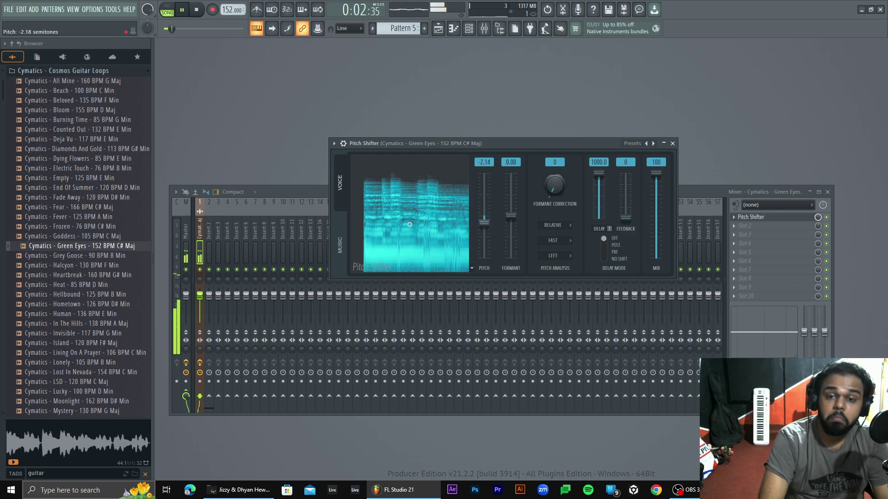
drag(484, 219, 483, 224)
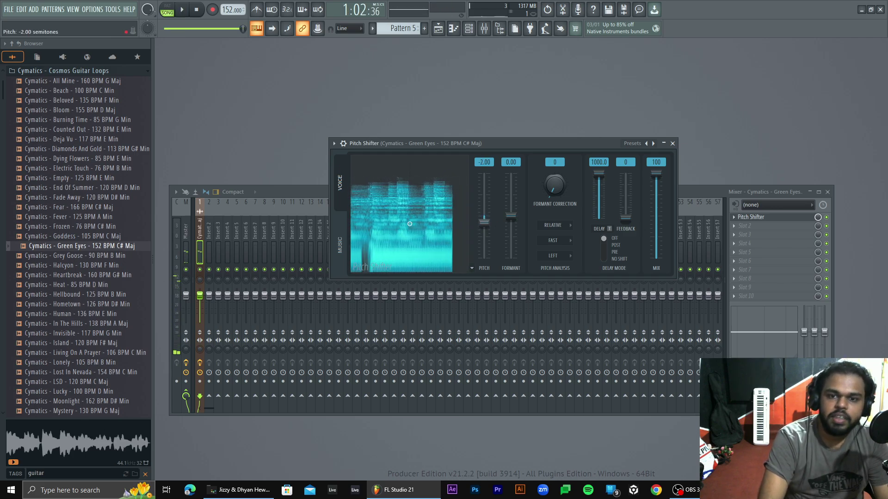
right_click(483, 222)
click(486, 225)
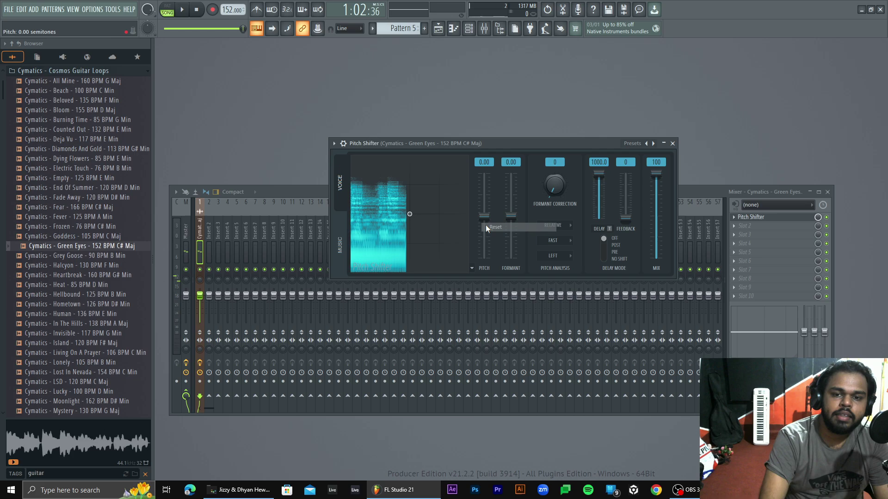
Switch Pitch Shifter to Music mode, audition the loop with the pitch lowered to -11.50 semitones, and reset the pitch
click(342, 264)
key(space)
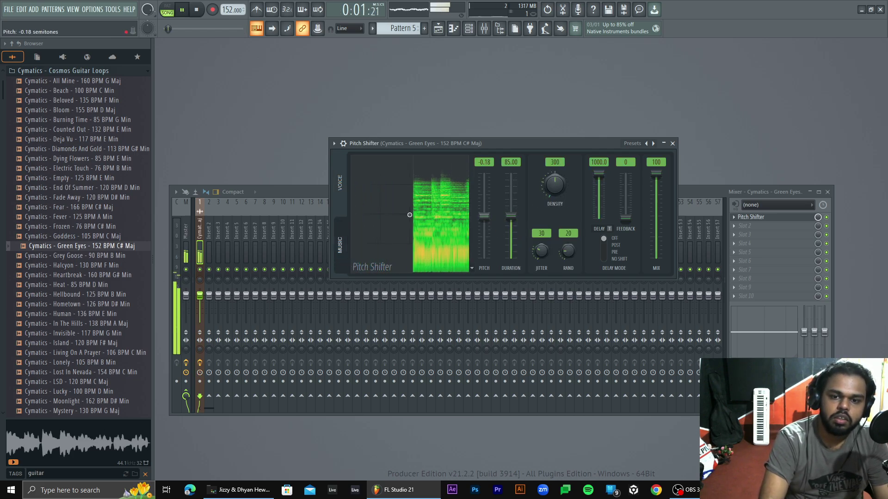
drag(410, 215, 409, 270)
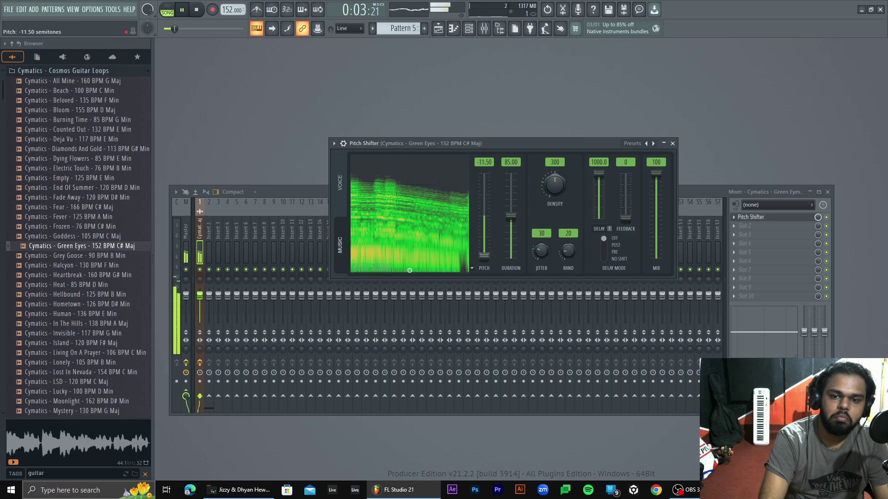
key(space)
right_click(486, 257)
click(496, 261)
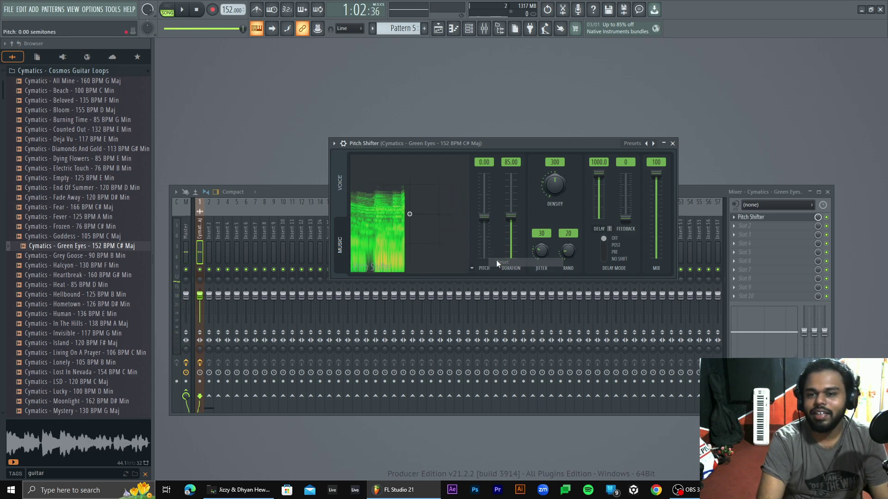
Play the loop through Pitch Shifter, raise the duration to 150 ms, try a -6.99 semitone pitch and reset it, and lower the density to 233%
drag(529, 143, 456, 124)
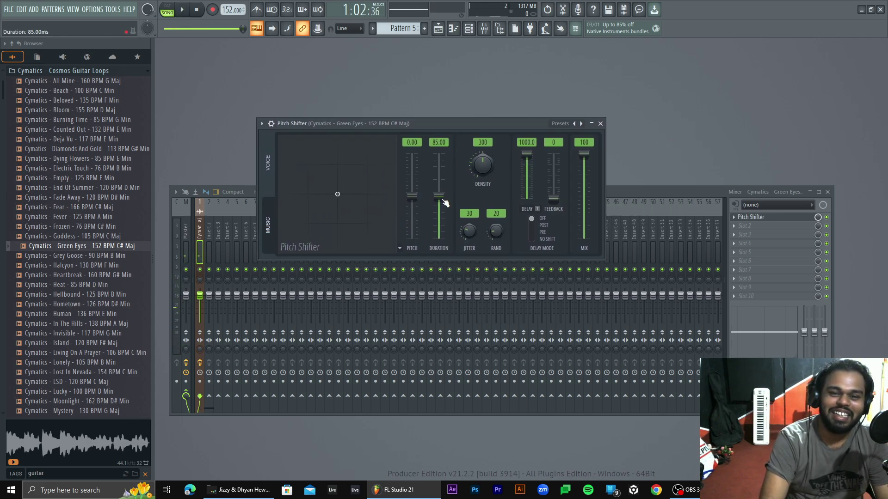
key(space)
drag(445, 203, 445, 194)
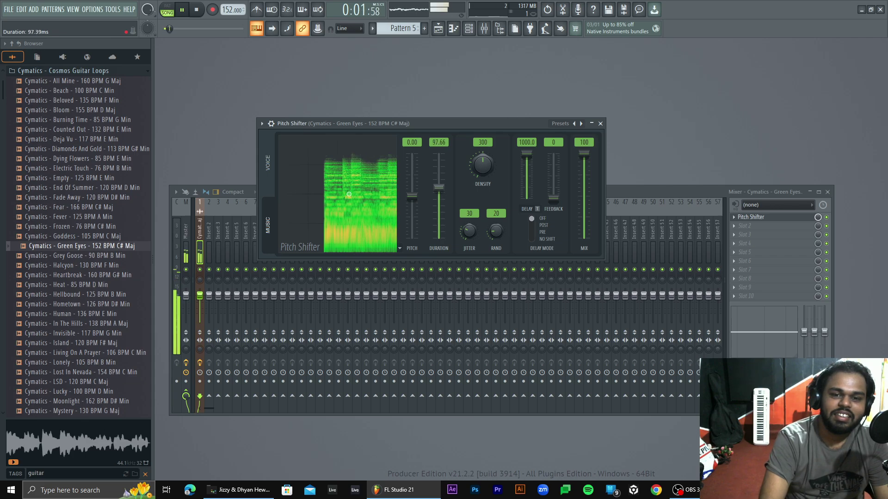
mouse_move(349, 194)
mouse_down()
mouse_move(395, 200)
mouse_move(395, 229)
mouse_up()
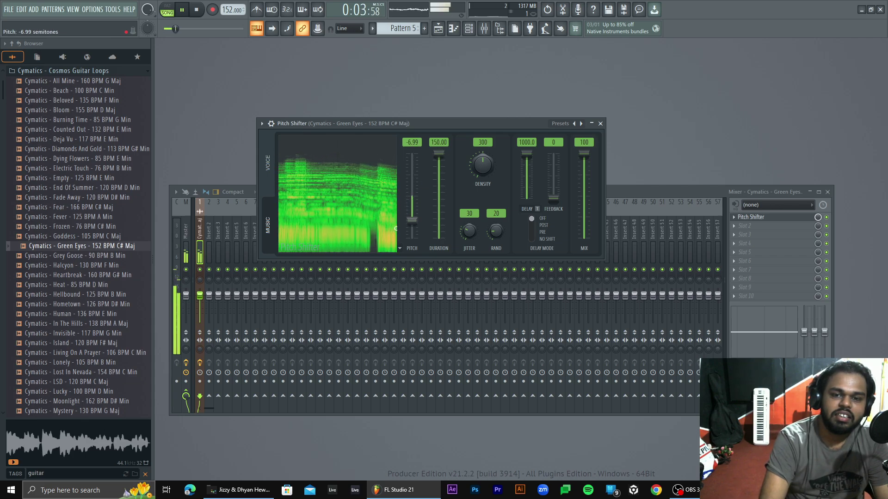
right_click(411, 196)
click(421, 204)
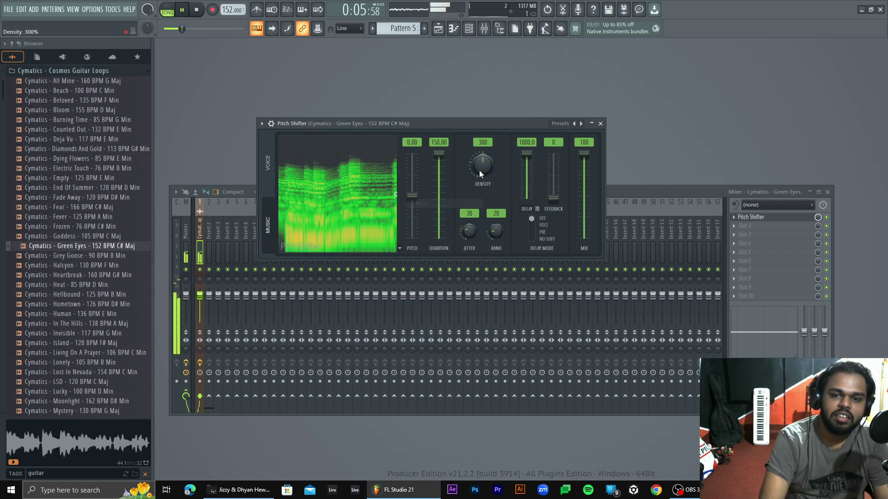
drag(480, 173, 480, 183)
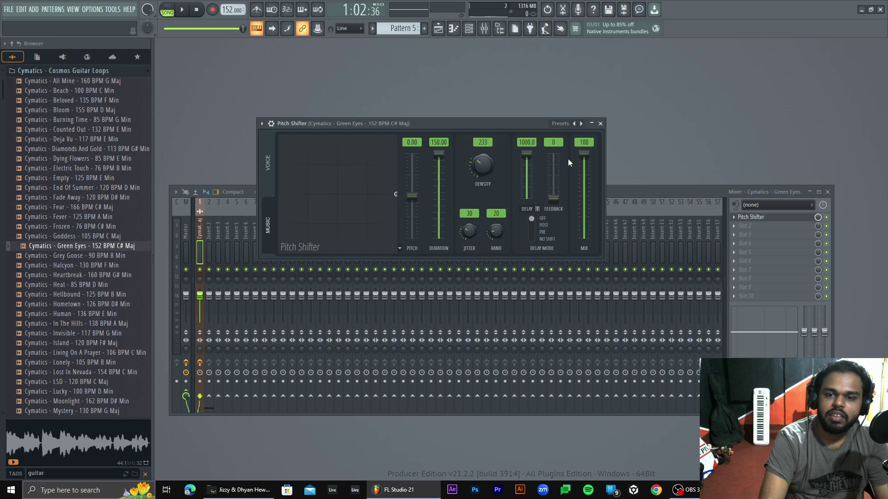
Audition the loop with Pitch Shifter's pitch at -12.00 semitones and the mix lowered to 51%
key(space)
drag(584, 153, 584, 188)
drag(411, 196, 395, 252)
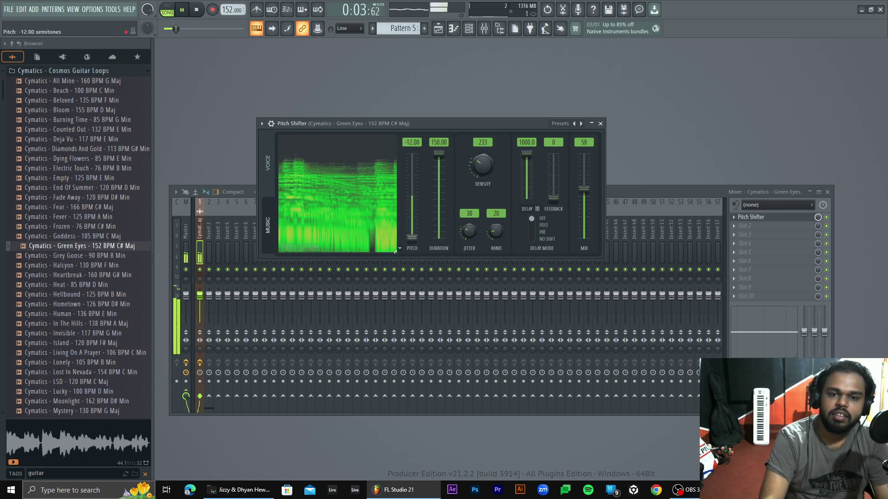
key(space)
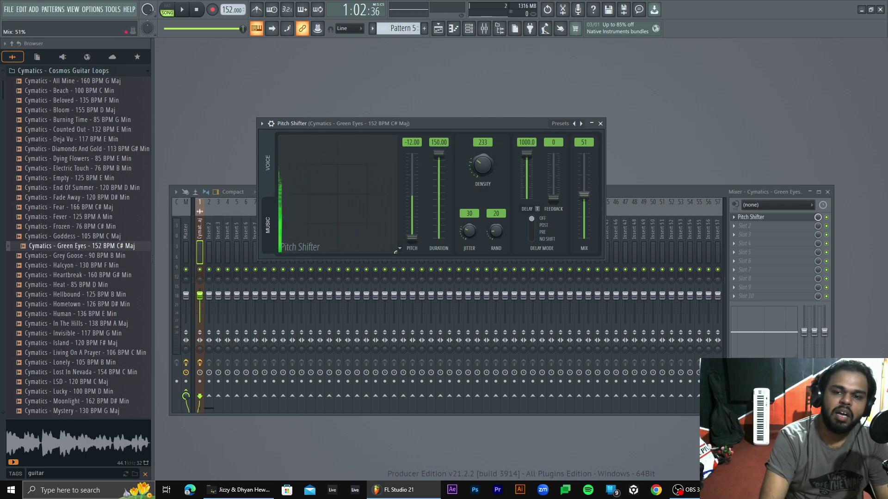
Audition the loop with the pitch at +12.00 semitones and the mix down to 14%, and set the pitch to +8.00 and the mix to 18%
key(space)
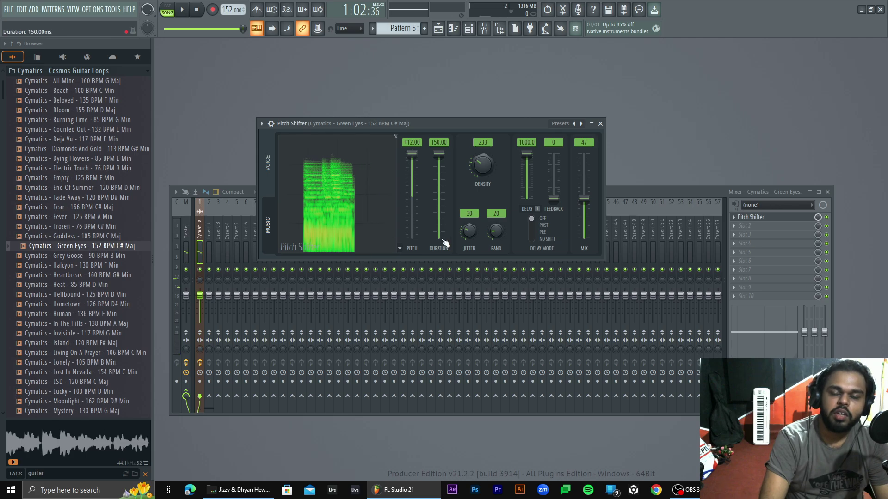
key(space)
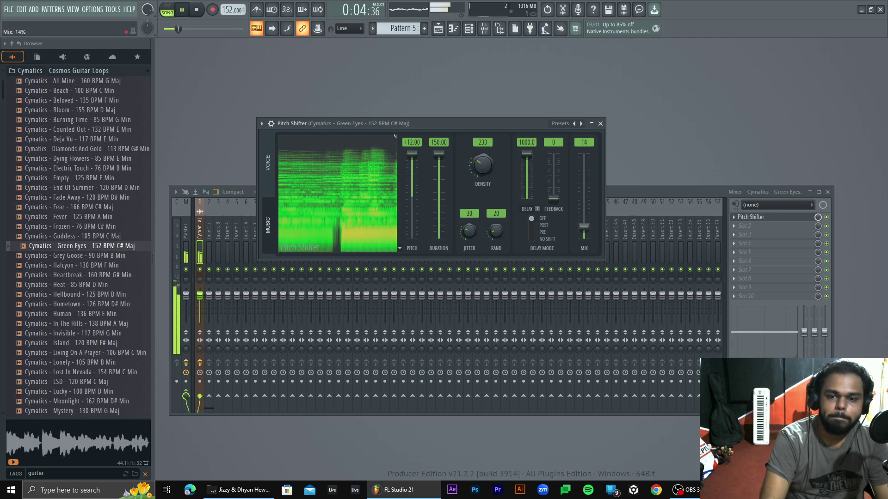
drag(584, 225, 587, 227)
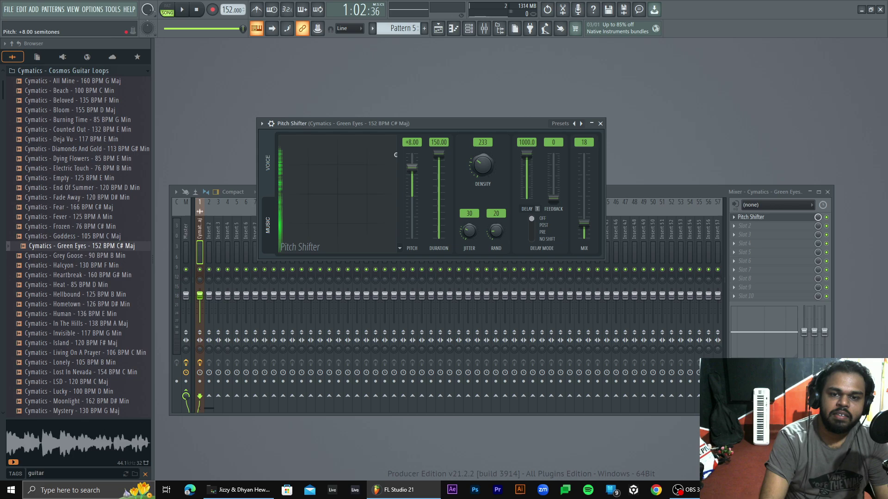
Play the loop with the pitch at +7.00 semitones, feedback 40, jitter and rand at 0, and adjust the mix to 36%
key(space)
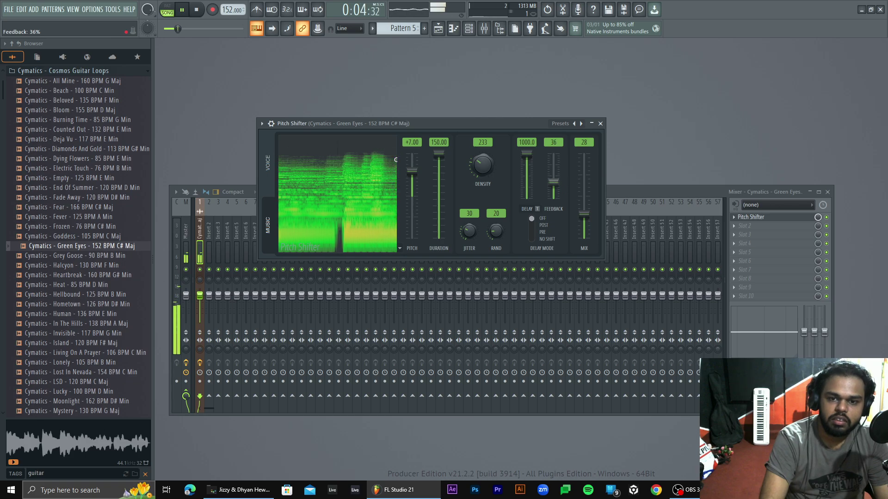
scroll(585, 201, up, 1)
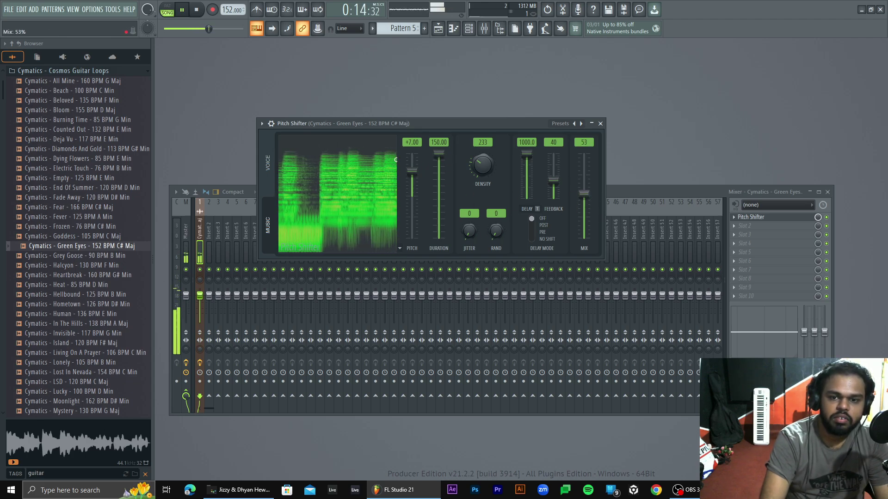
drag(584, 192, 584, 237)
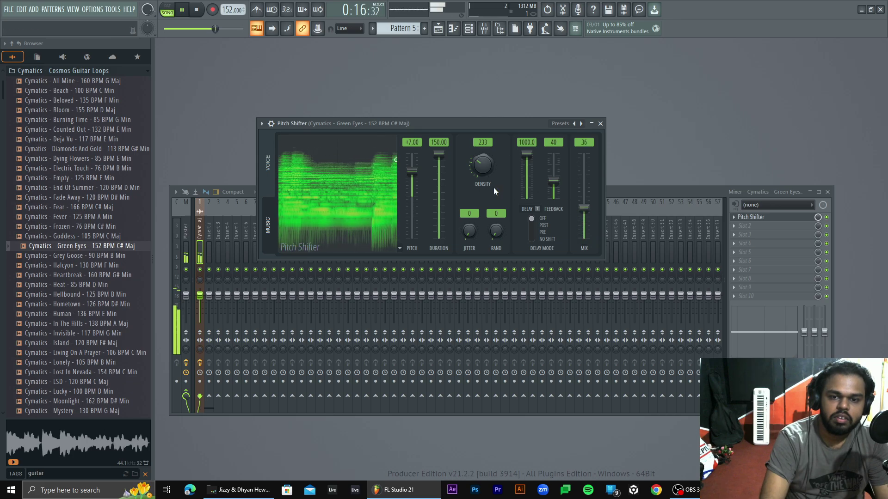
Lower Pitch Shifter's pitch to -12.00 semitones, raise the mix to 68%, and try a lower mix while listening to the loop
drag(411, 170, 411, 238)
drag(584, 207, 584, 181)
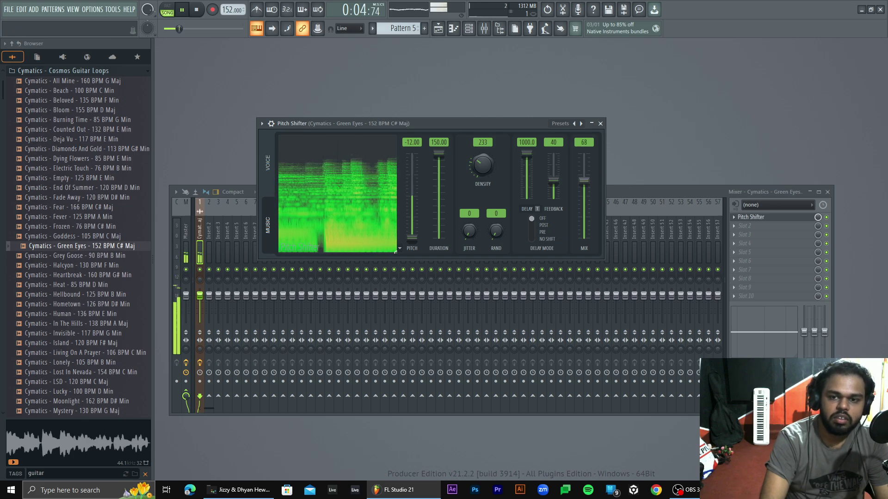
drag(584, 180, 591, 200)
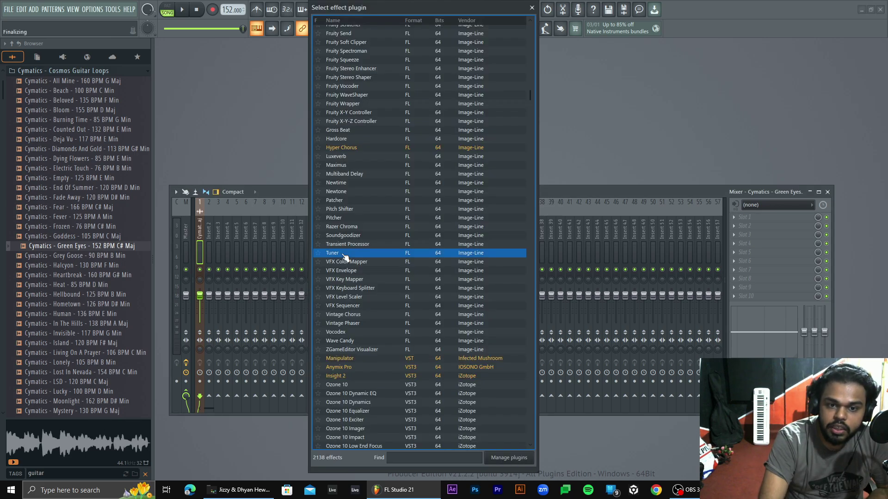
Load Tuner in slot 1 of the Green Eyes mixer track, play the loop through it, and switch its display to the linear scale
click(344, 255)
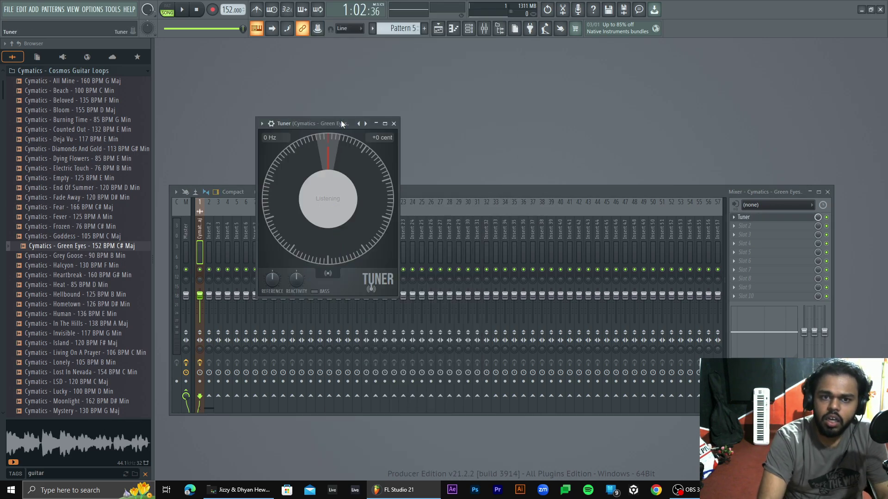
drag(341, 124, 355, 128)
key(space)
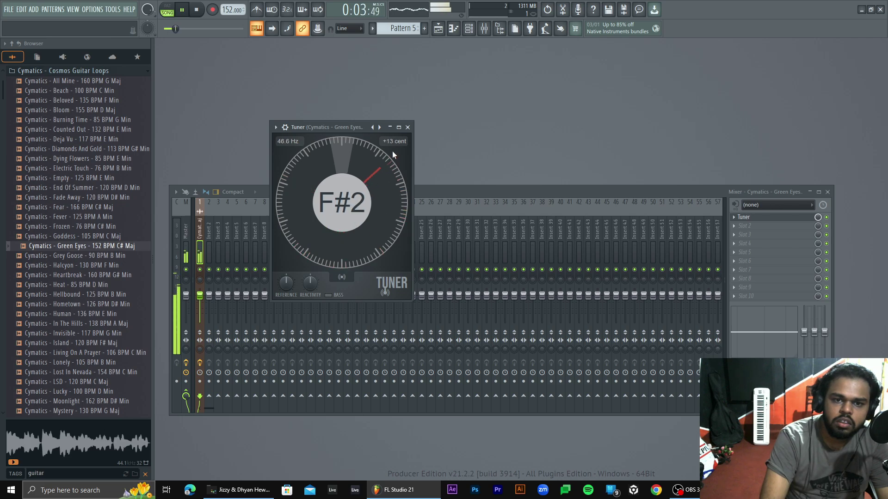
key(space)
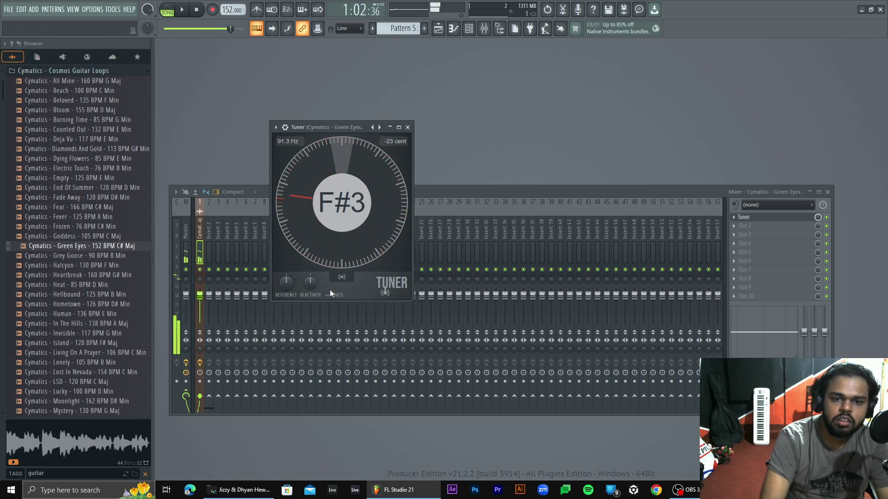
click(346, 280)
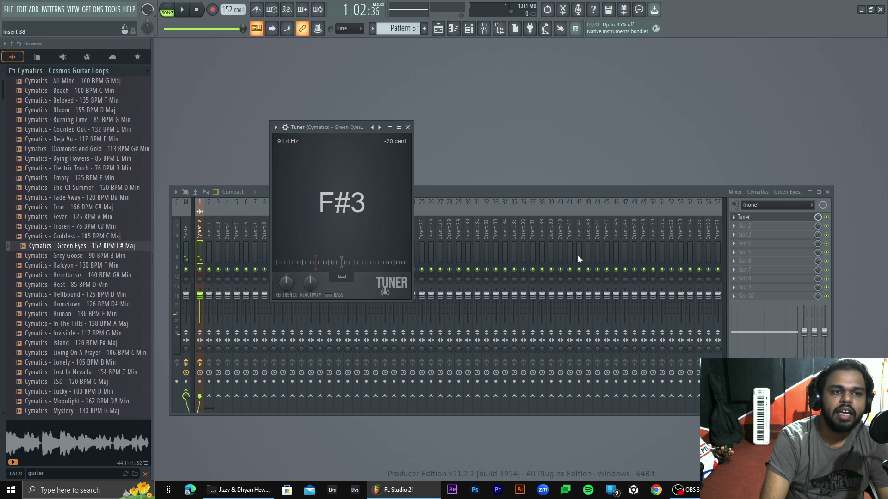
Delete Tuner from slot 1 of the Green Eyes mixer track and load Vintage Chorus in its place
click(743, 217)
click(734, 217)
click(744, 235)
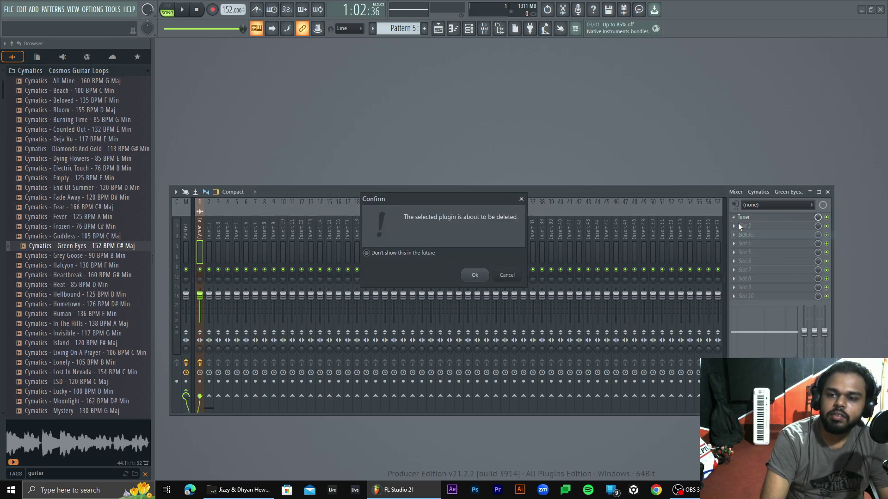
click(474, 275)
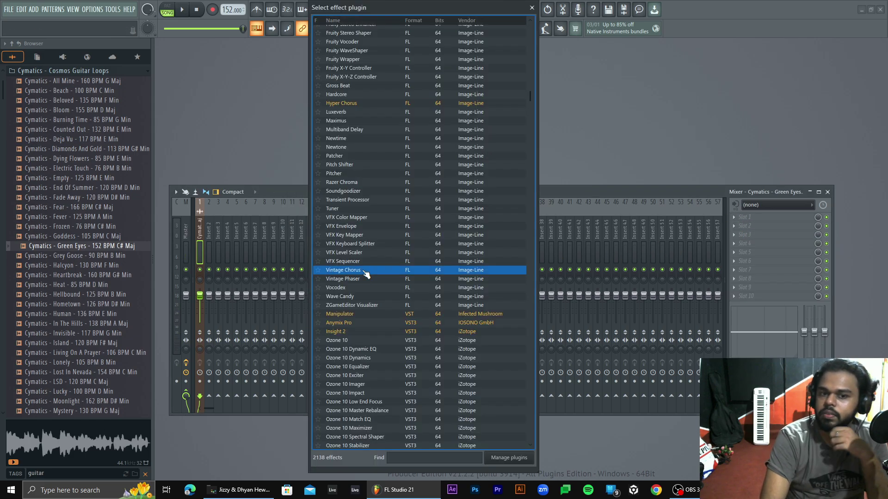
click(366, 272)
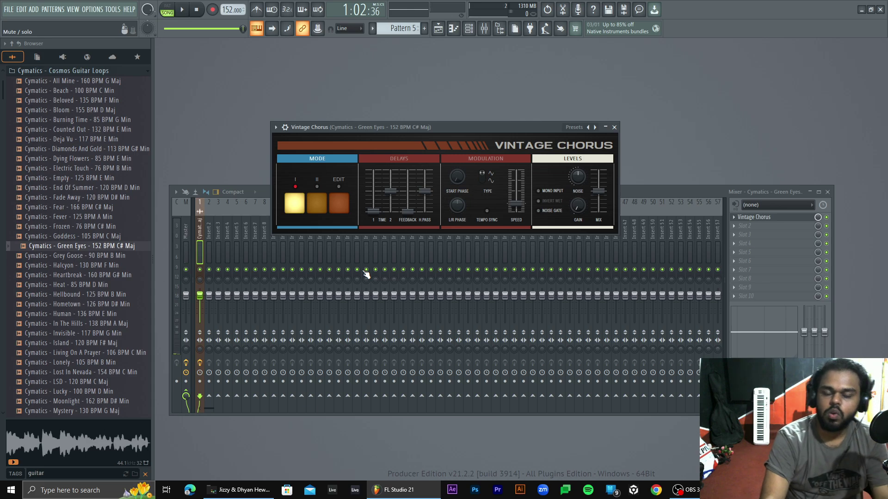
Audition the loop through Vintage Chorus in mode I, and try mode II before returning to mode I
key(space)
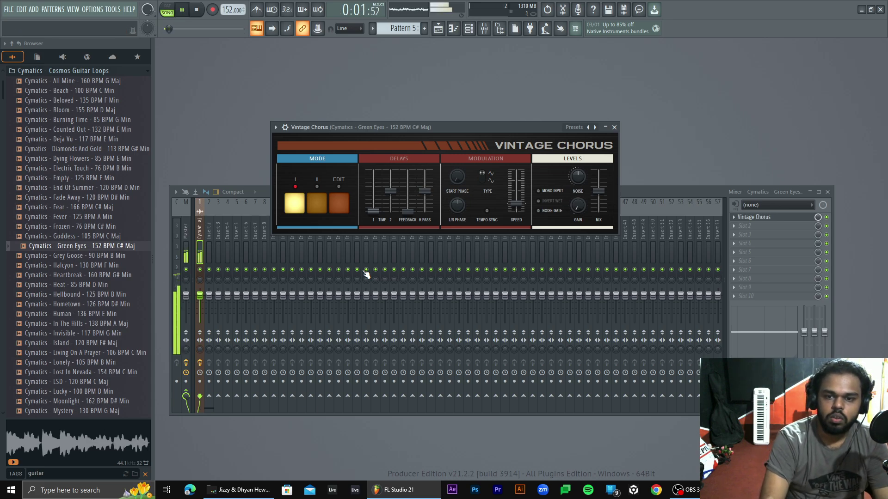
key(space)
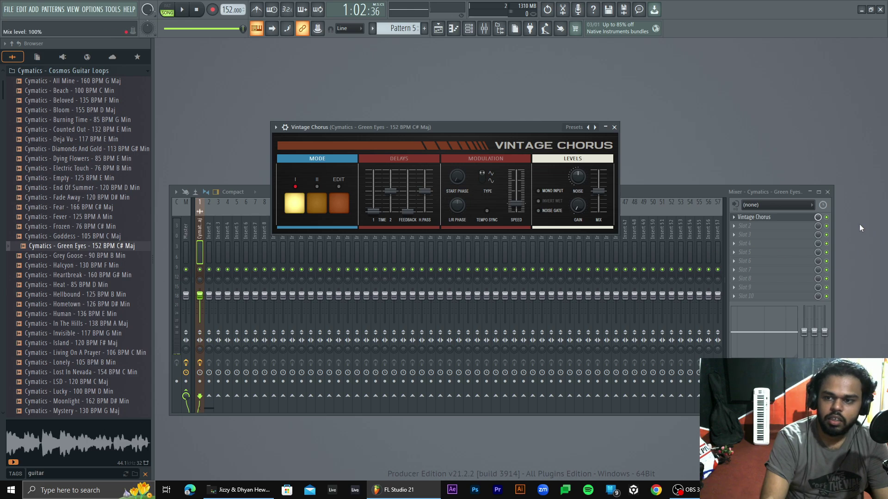
click(830, 220)
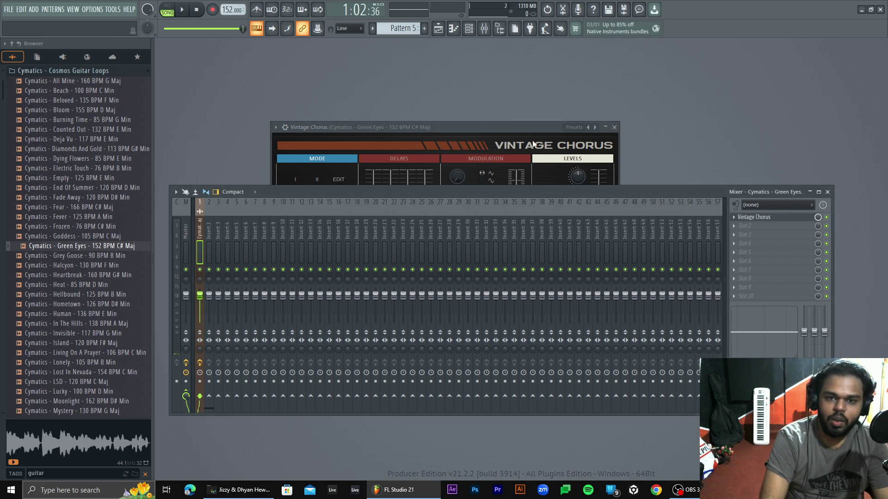
click(338, 181)
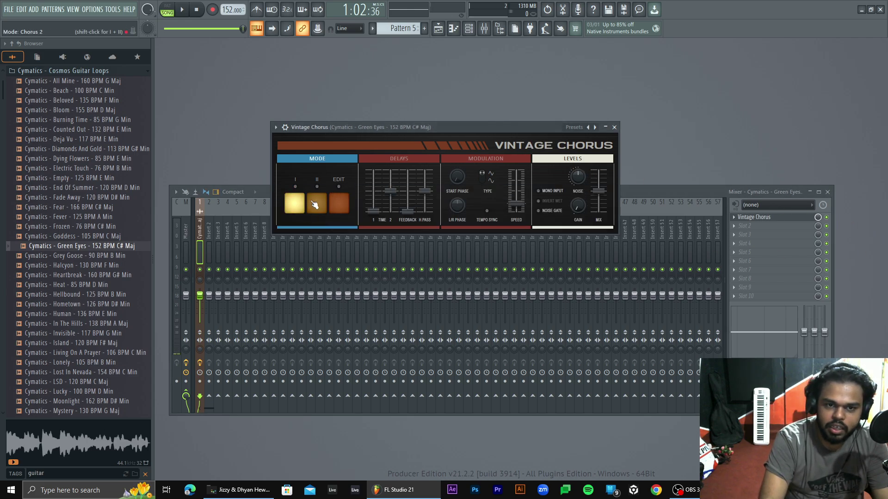
click(316, 203)
click(294, 204)
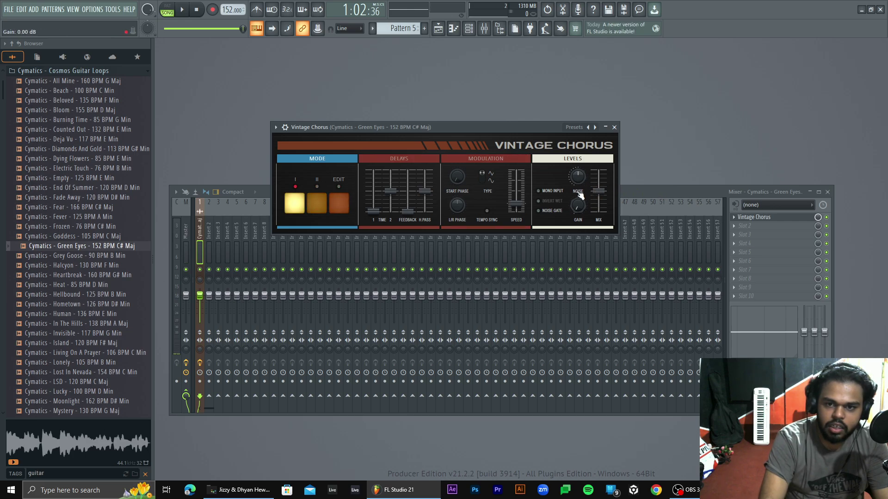
Try different Vintage Chorus noise levels while the loop plays, including -52.7 dB and -70.7 dB
drag(578, 177, 577, 176)
key(space)
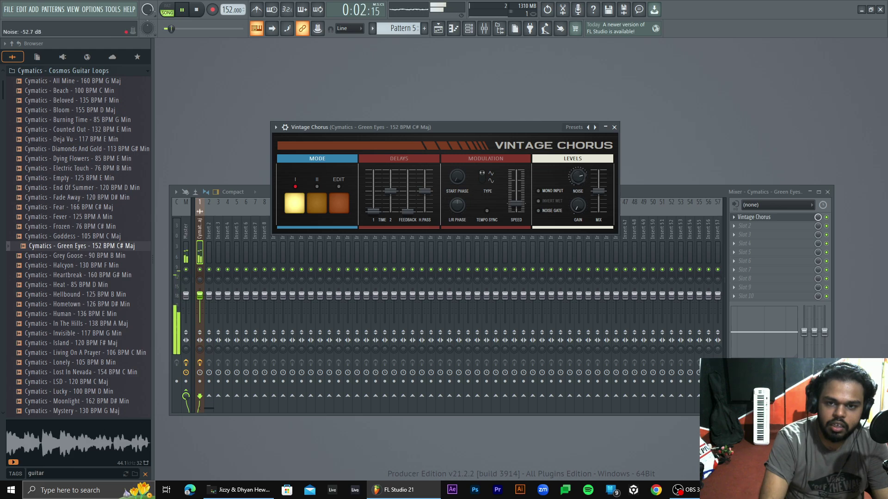
scroll(585, 184, down, 3)
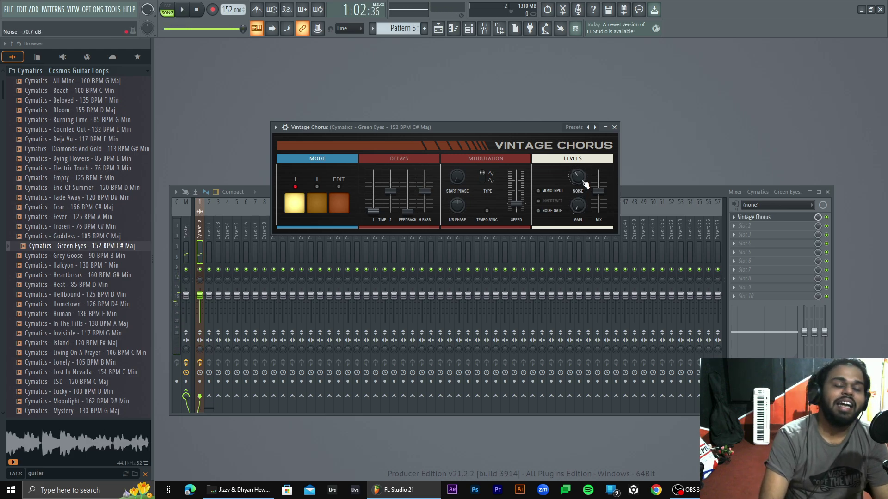
scroll(579, 183, up, 2)
key(space)
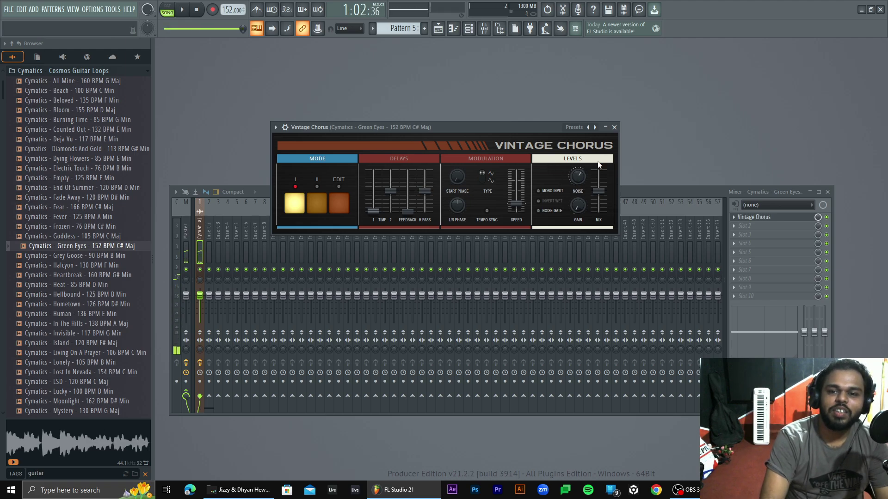
Play the loop, switch Vintage Chorus to Edit mode, set the start phase to 33.66°, and raise the modulation speed
key(space)
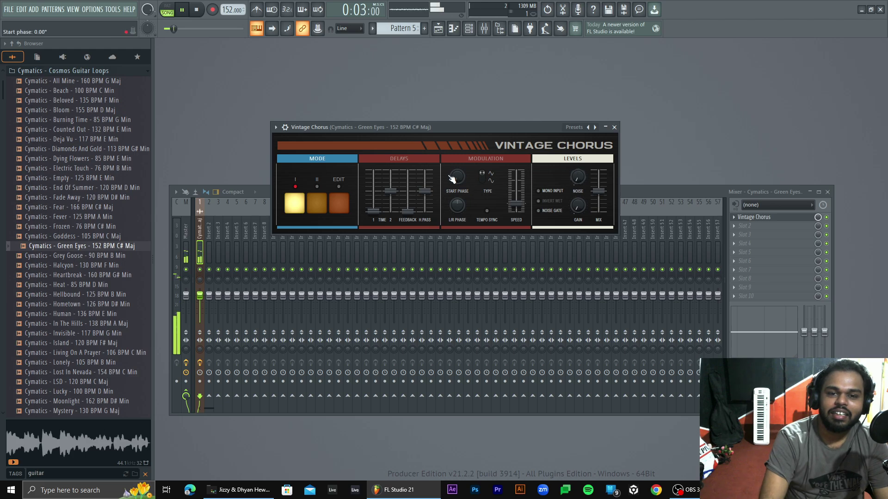
click(317, 203)
click(339, 203)
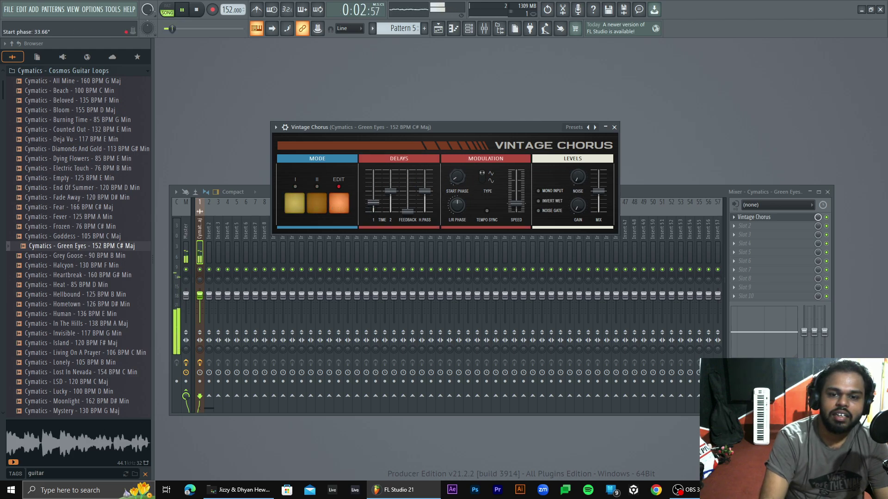
drag(516, 203, 518, 183)
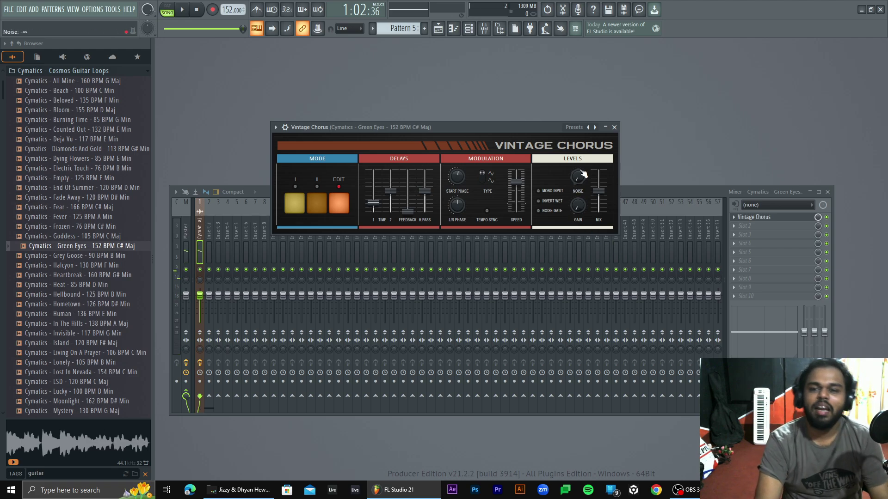
Set the Vintage Chorus mix to 80% dry / 20% wet, play the loop, and readjust the mix and noise levels
drag(582, 174, 598, 190)
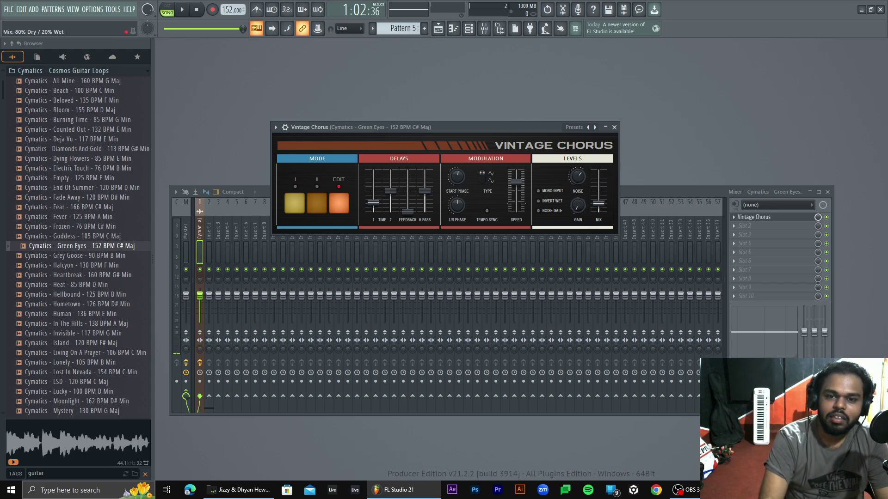
key(space)
drag(598, 177, 578, 179)
key(space)
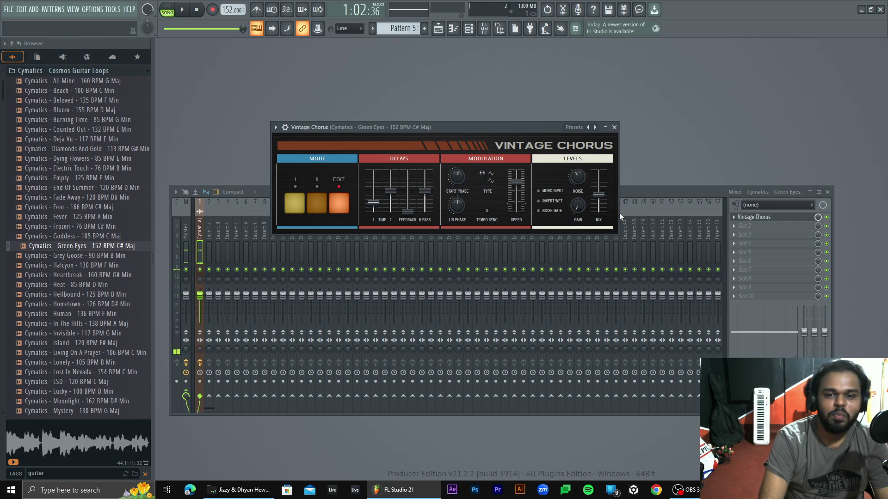
Replace Vintage Chorus with Vintage Phaser on the guitar loop's insert, and raise its modulation speed while the loop plays
click(734, 217)
click(745, 235)
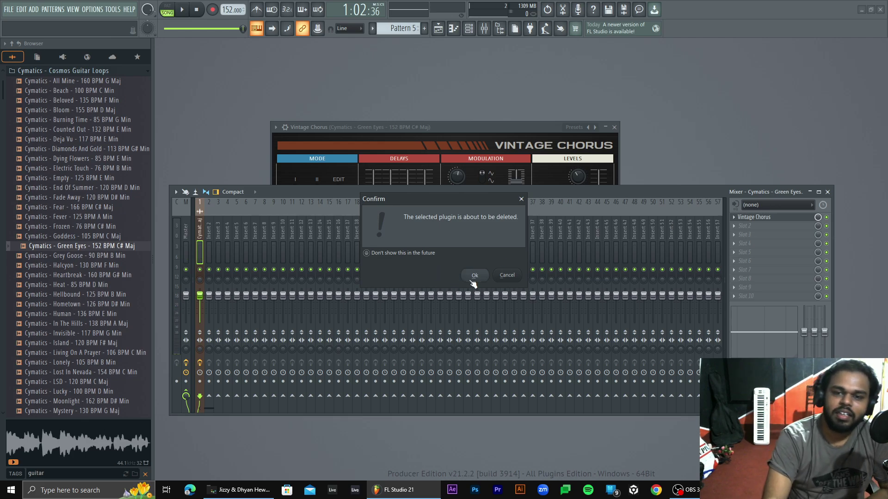
click(474, 278)
click(771, 216)
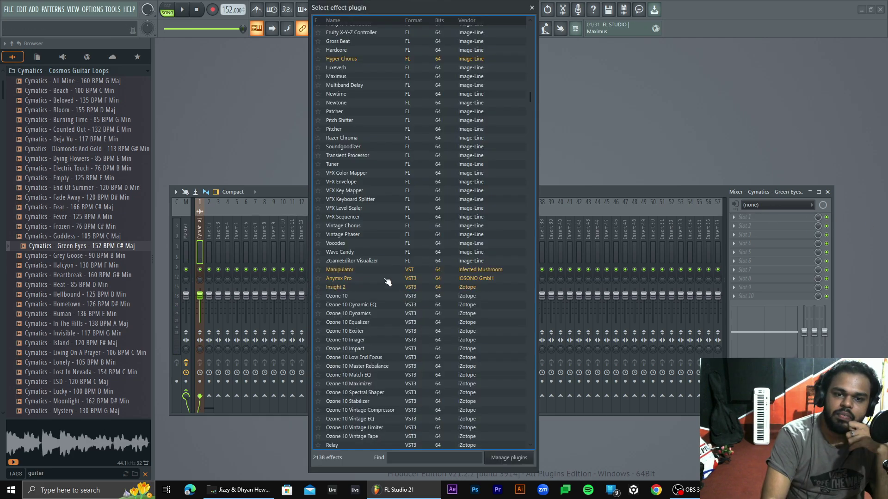
double_click(355, 235)
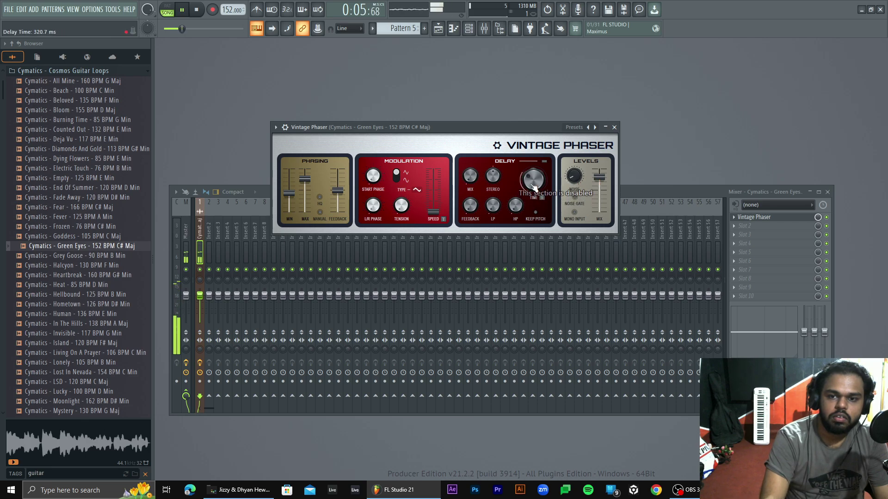
drag(433, 211, 433, 198)
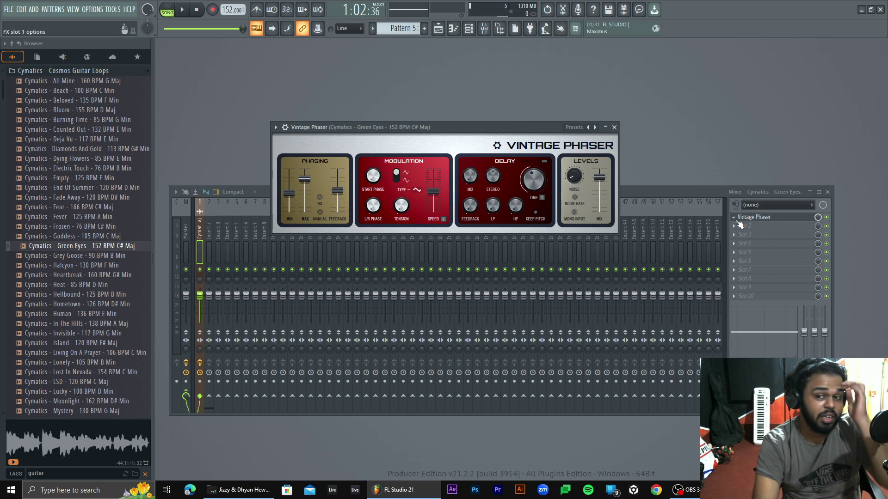
Delete Vintage Phaser from the first effect slot of the guitar loop's mixer insert
click(731, 213)
click(734, 217)
click(745, 233)
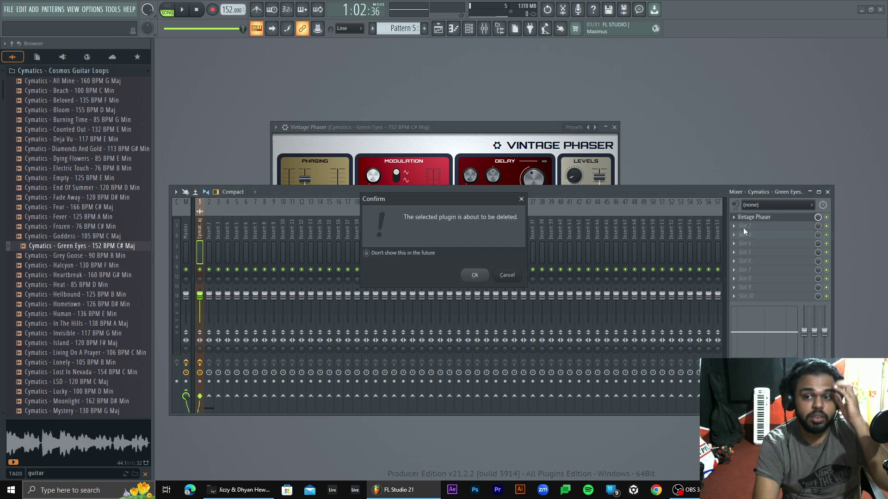
click(474, 276)
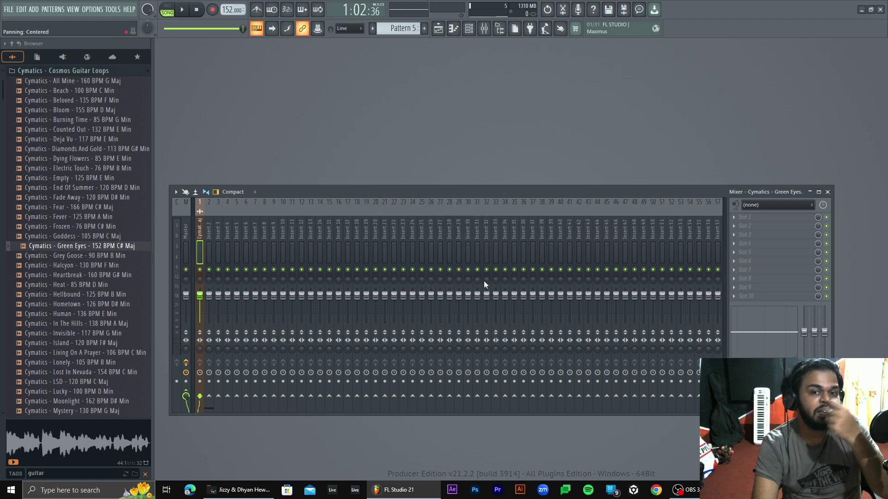
Browse the complete list of effect plugins available for the first mixer slot
click(779, 216)
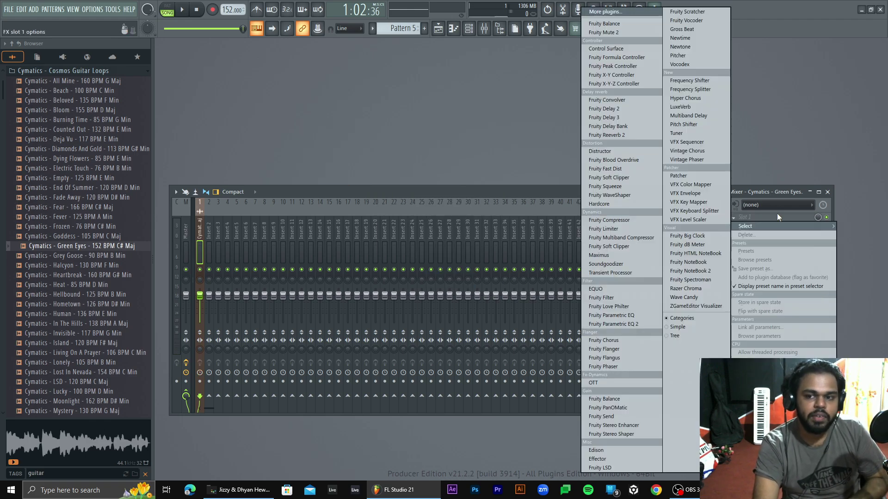
click(617, 13)
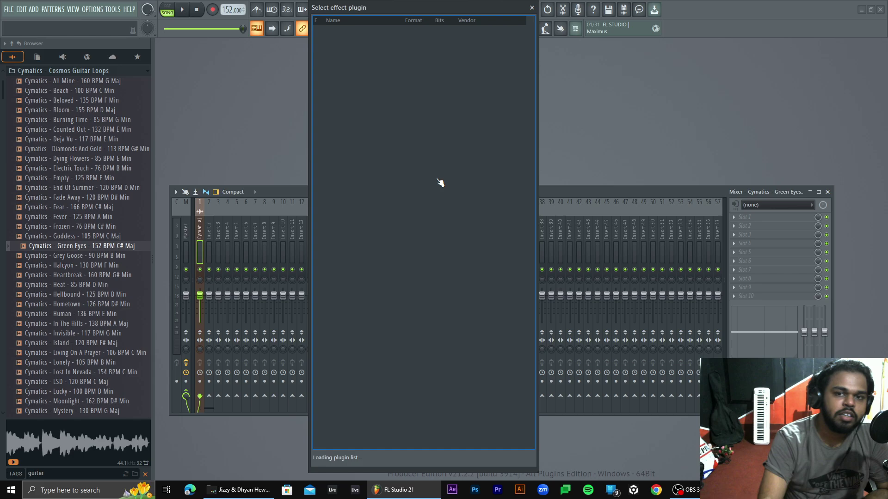
scroll(439, 183, down, 3)
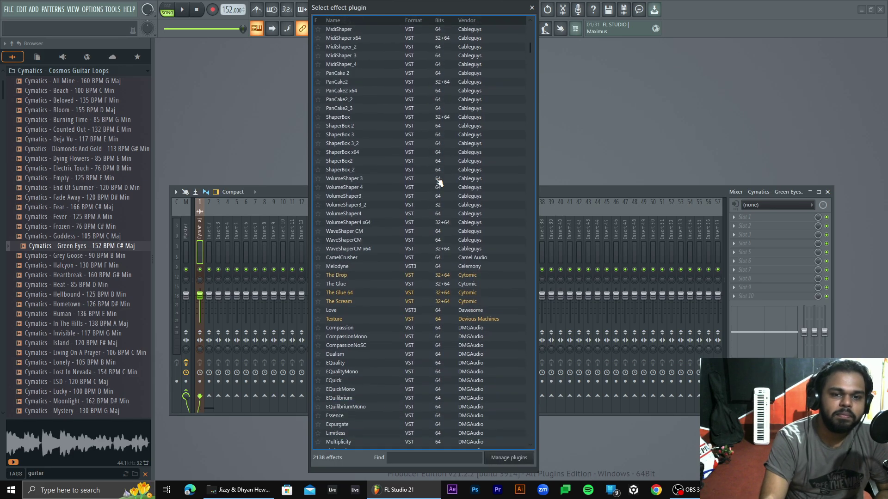
scroll(438, 183, down, 10)
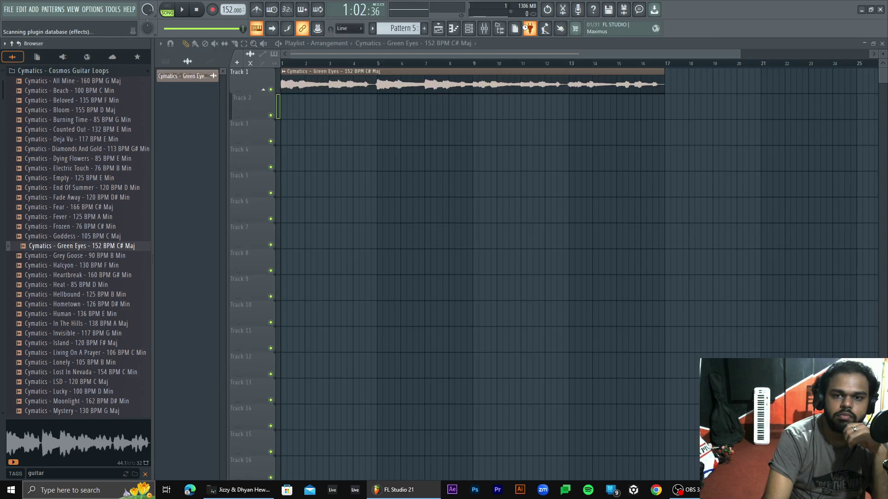
Load MiniSynth from the plugin picker, close the playlist to view its oscillator settings, and close the synth window
click(526, 27)
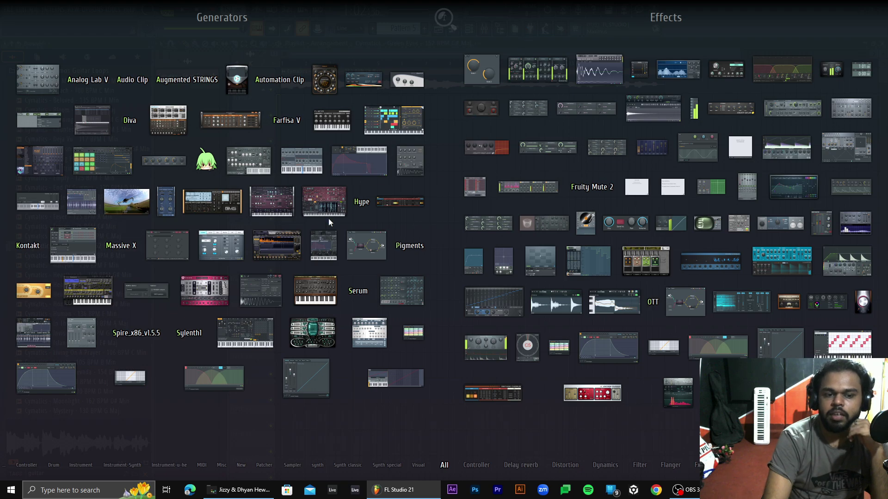
mouse_move(27, 367)
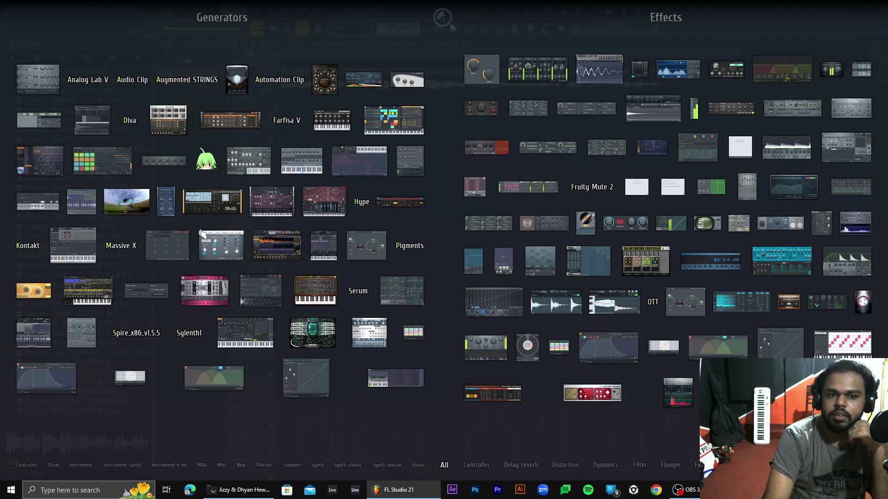
mouse_move(227, 260)
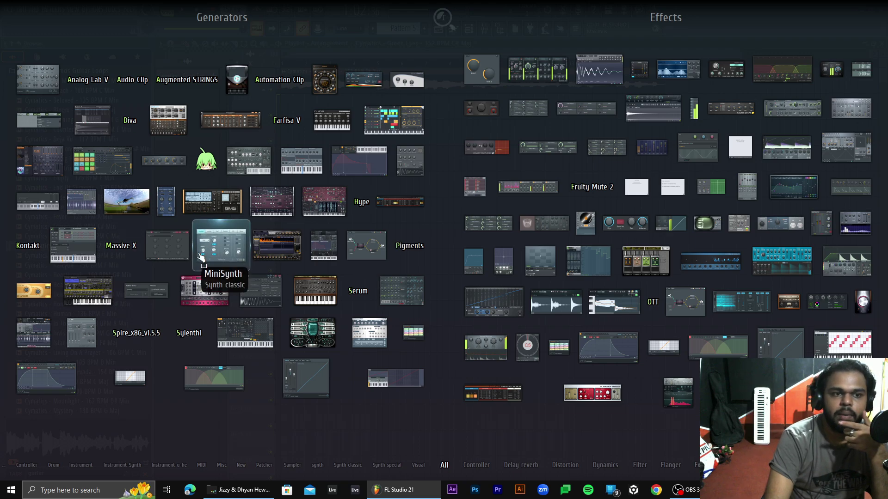
key(Escape)
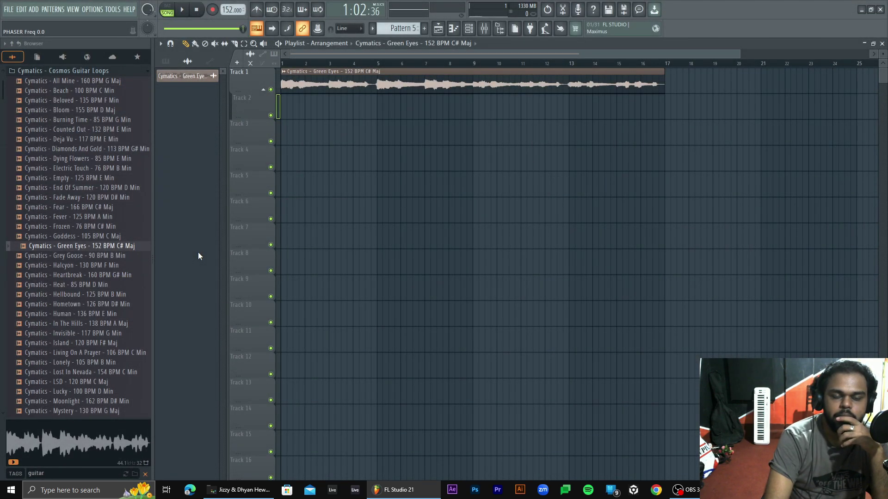
click(881, 43)
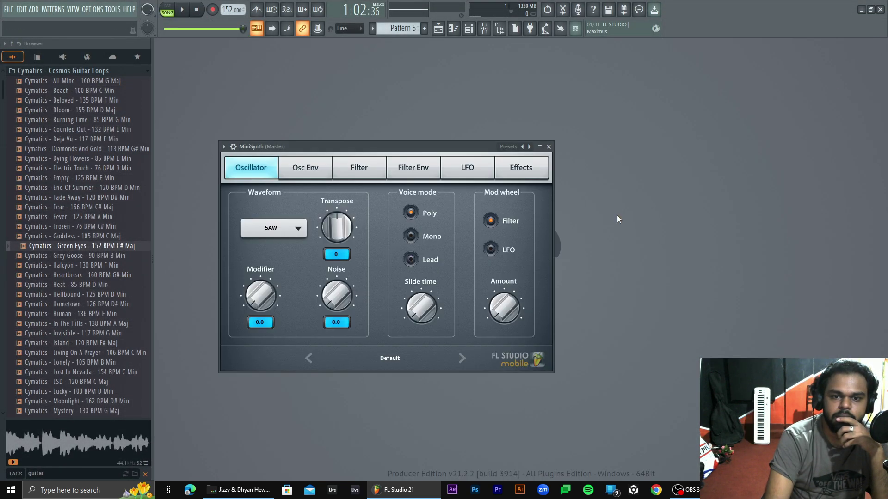
drag(328, 140, 339, 132)
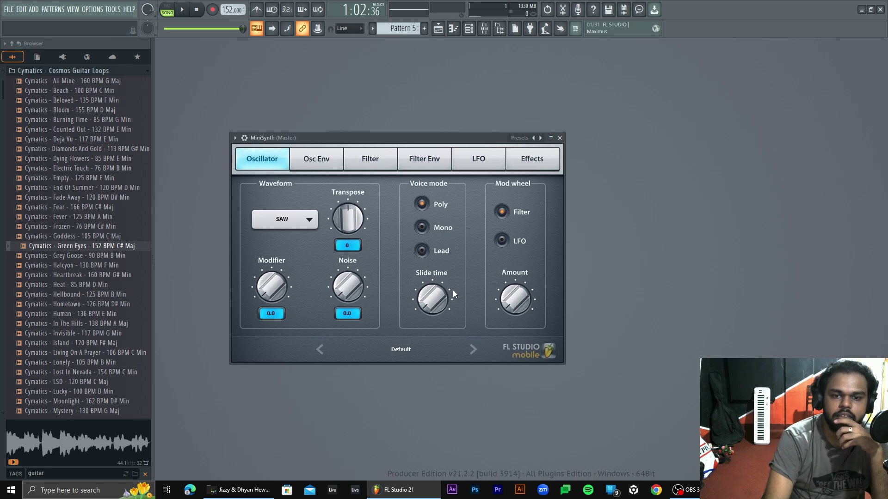
click(299, 152)
click(279, 161)
click(559, 138)
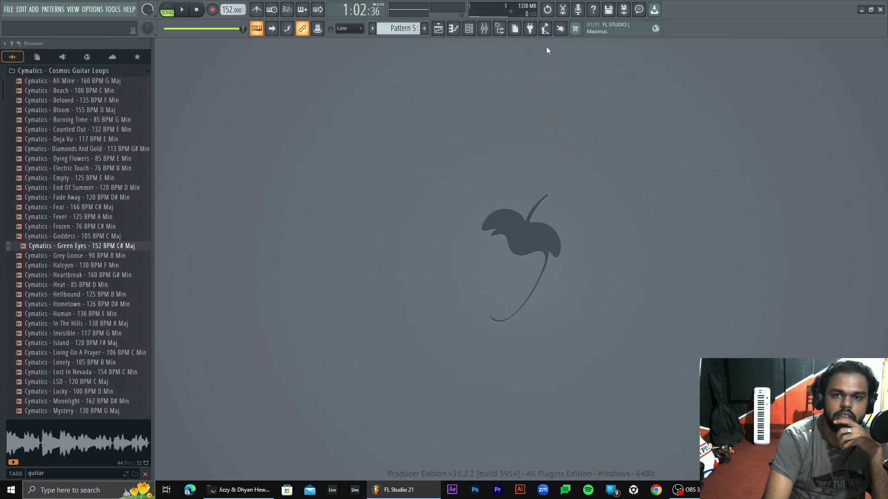
Load the FL Studio Mobile generator from the plugin picker, reveal its song timeline, and enlarge its window
key(F8)
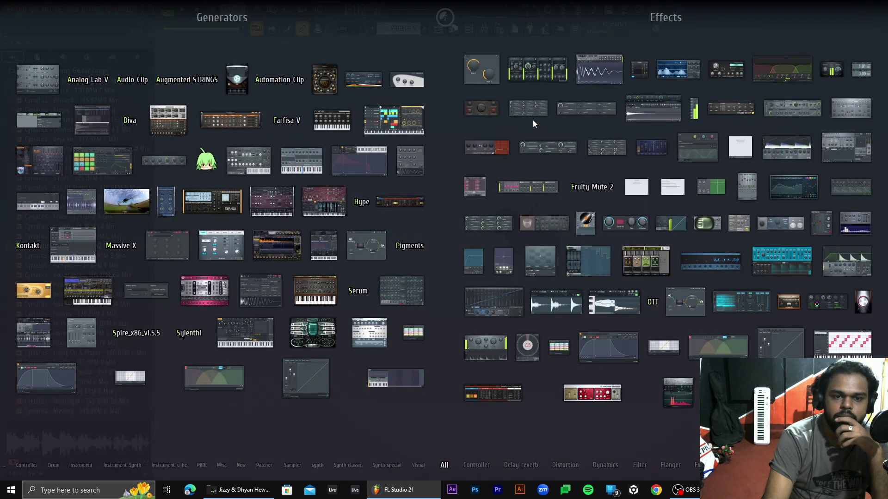
click(387, 111)
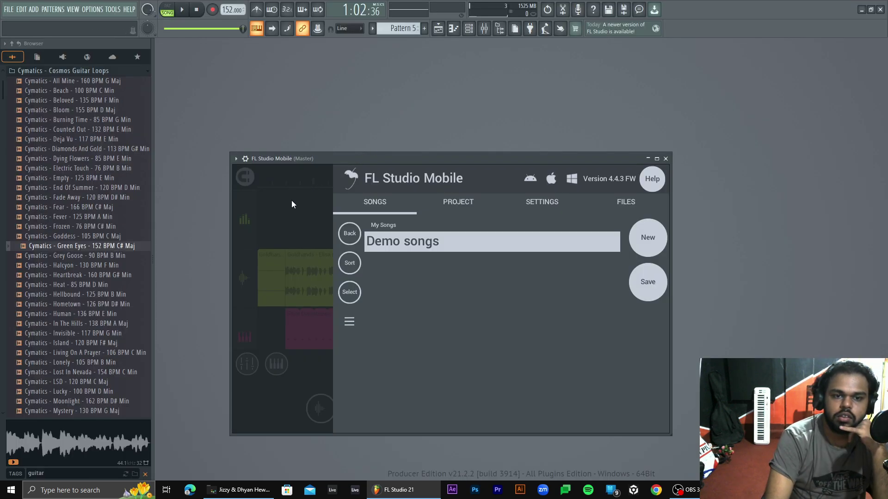
click(291, 200)
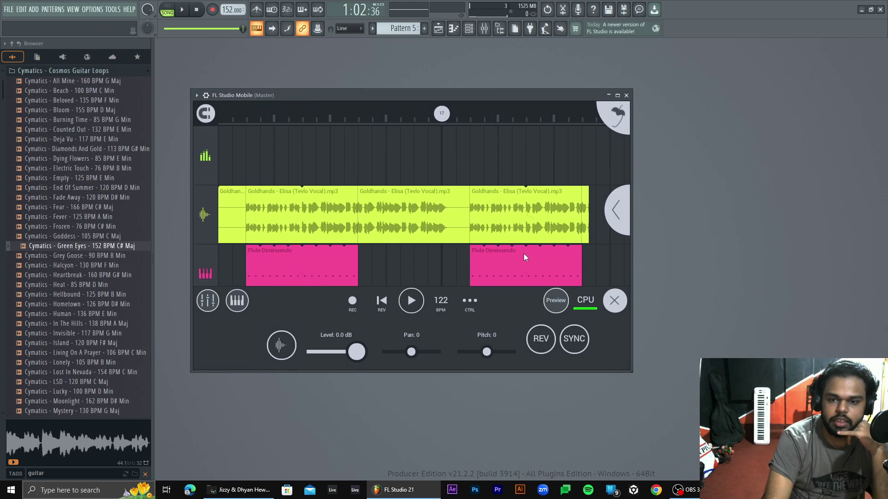
drag(634, 375, 729, 445)
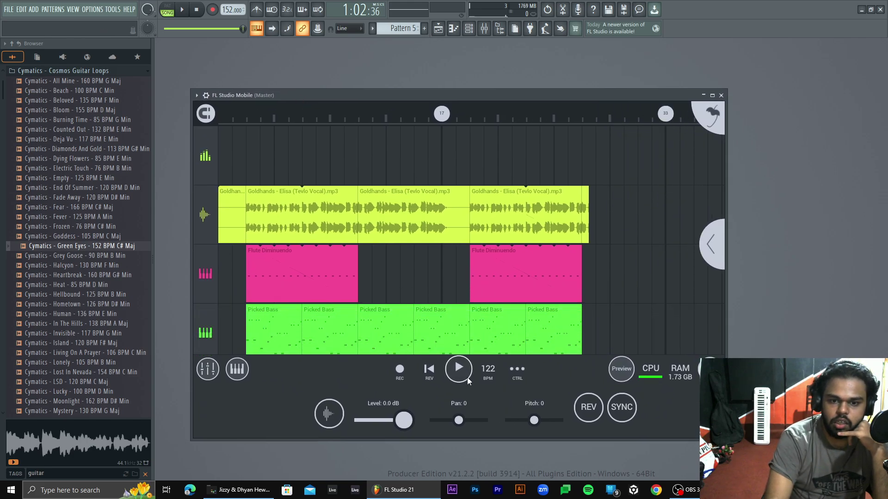
Play the demo song in FL Studio Mobile, lower the level to -27.1 dB, and look through its tracks before stopping playback
click(466, 378)
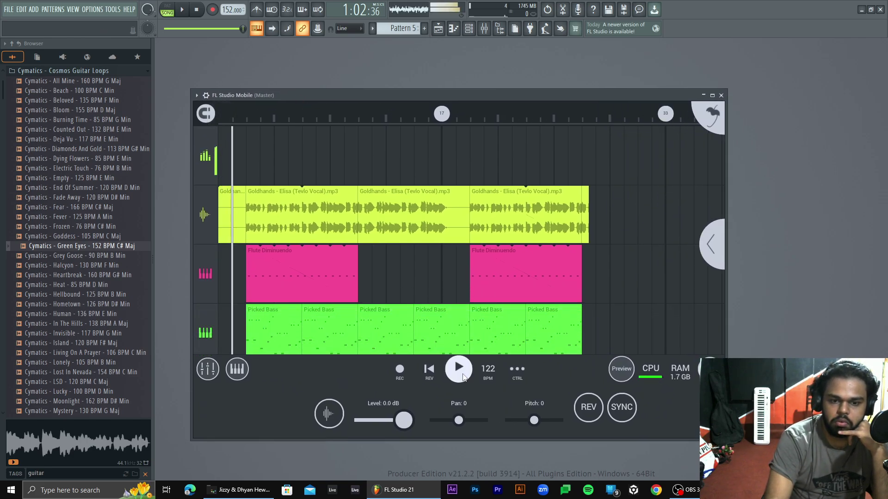
click(467, 379)
drag(403, 420, 368, 428)
key(space)
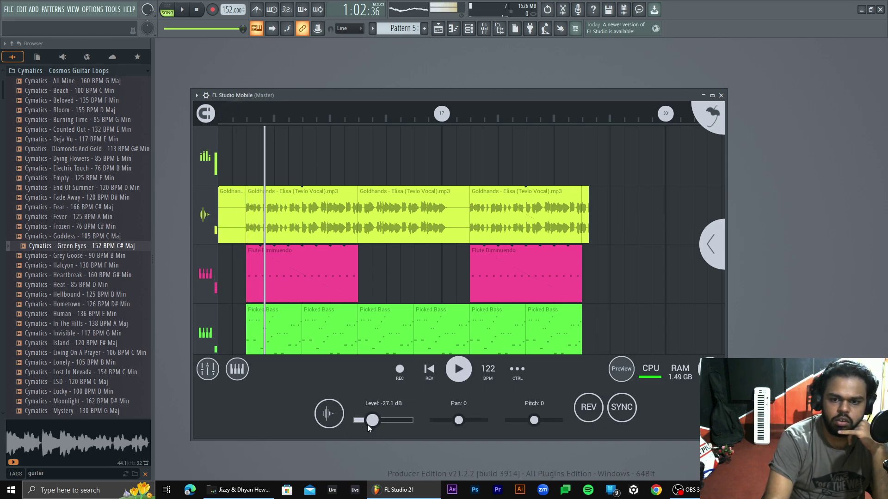
scroll(387, 320, down, 1)
scroll(387, 319, down, 4)
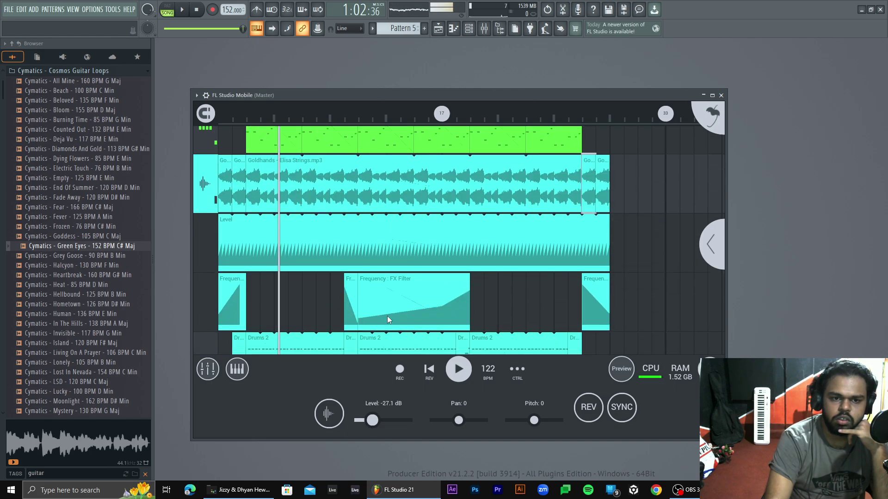
scroll(388, 319, up, 4)
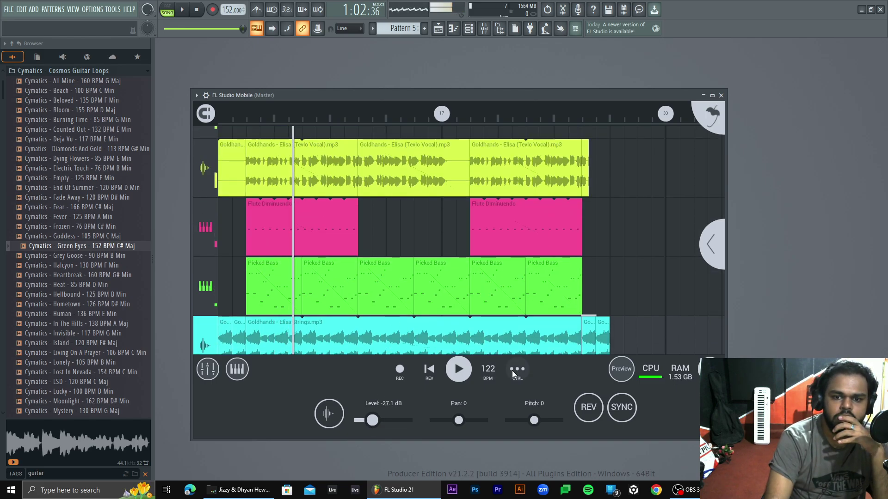
scroll(452, 314, up, 2)
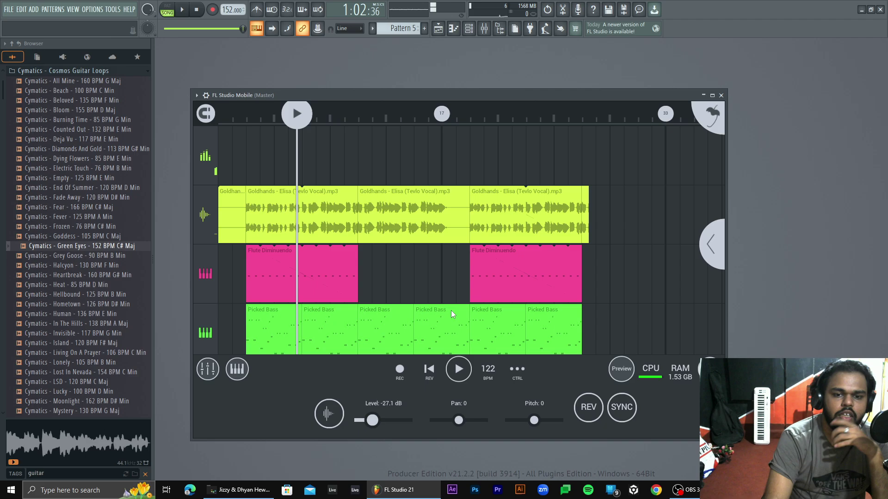
Close FL Studio Mobile and delete its channel from the channel rack
key(Escape)
key(F6)
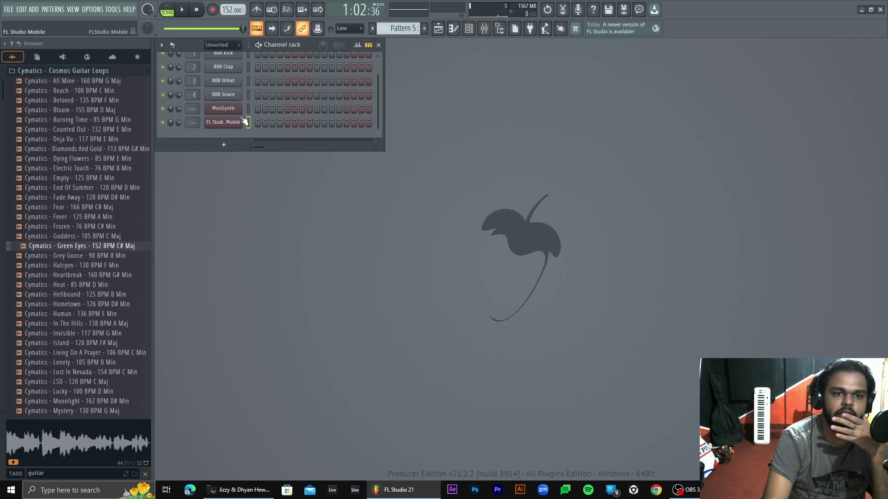
right_click(242, 121)
click(265, 221)
click(474, 280)
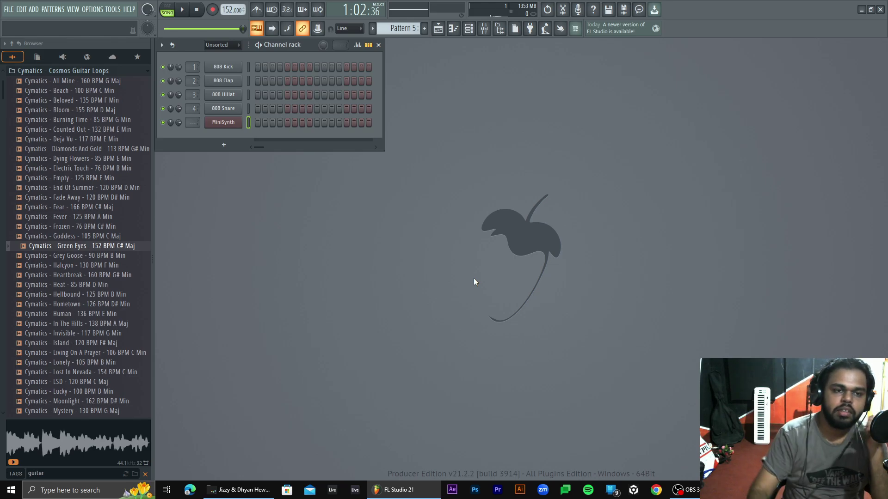
View the Instrument generators in the plugin picker, and open the Controller generators in the browser's plugin database
click(34, 10)
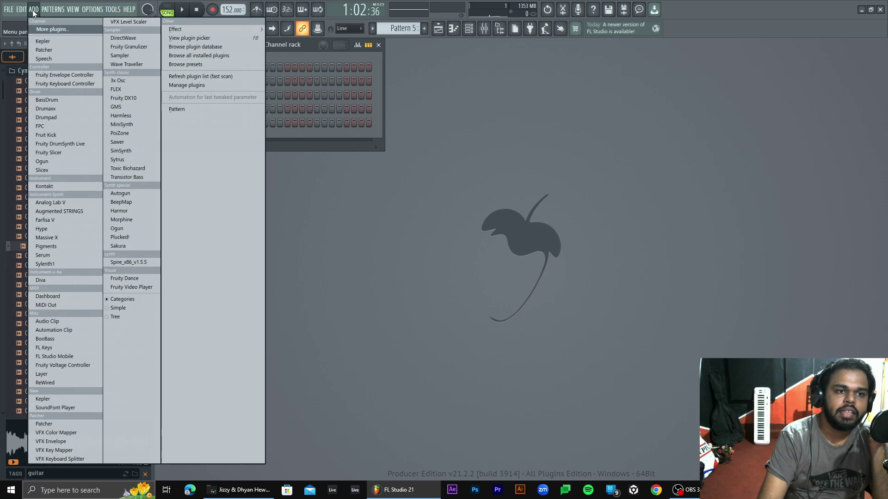
click(33, 13)
click(530, 29)
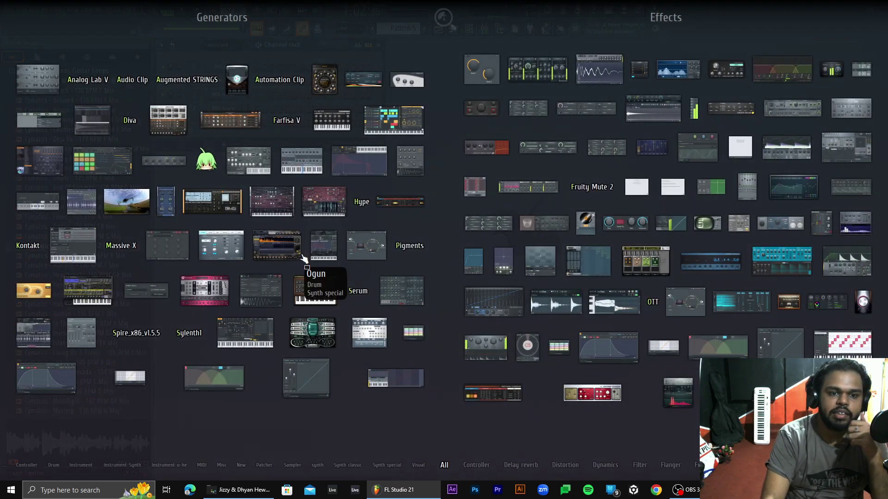
click(81, 465)
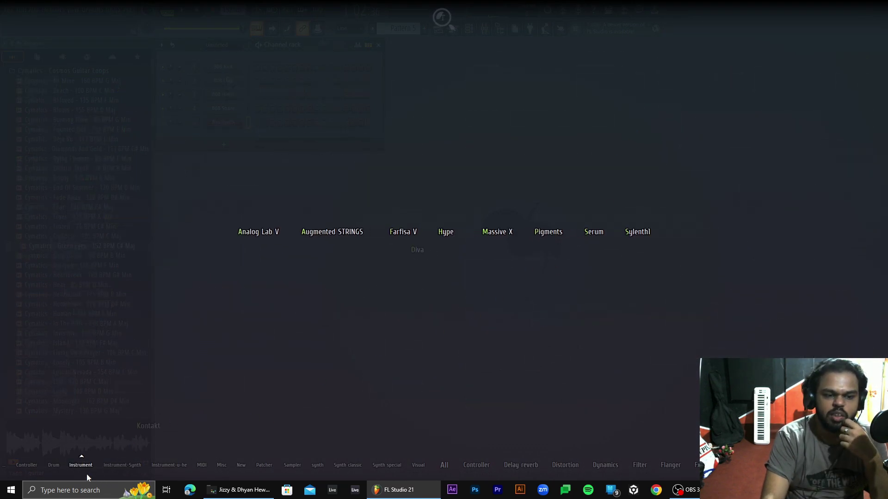
click(18, 467)
click(19, 467)
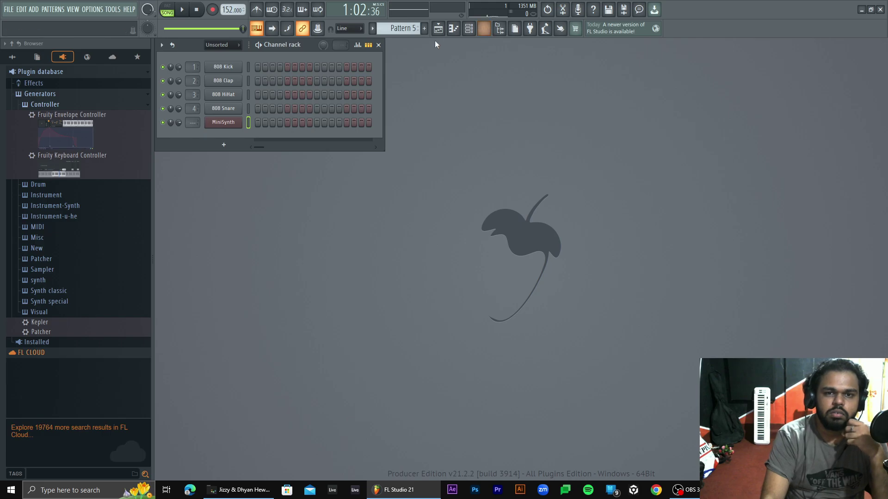
Return the browser to its full folder list, and view all generators and effects in the plugin picker before dismissing it
click(12, 56)
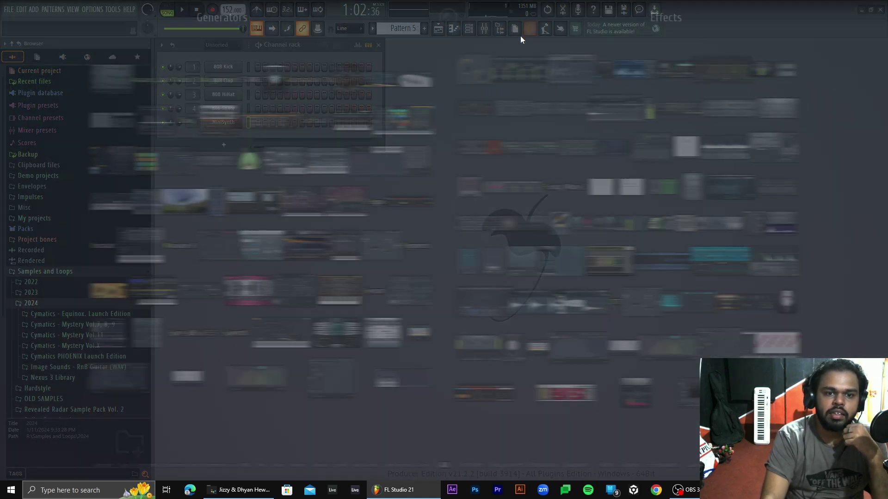
click(499, 30)
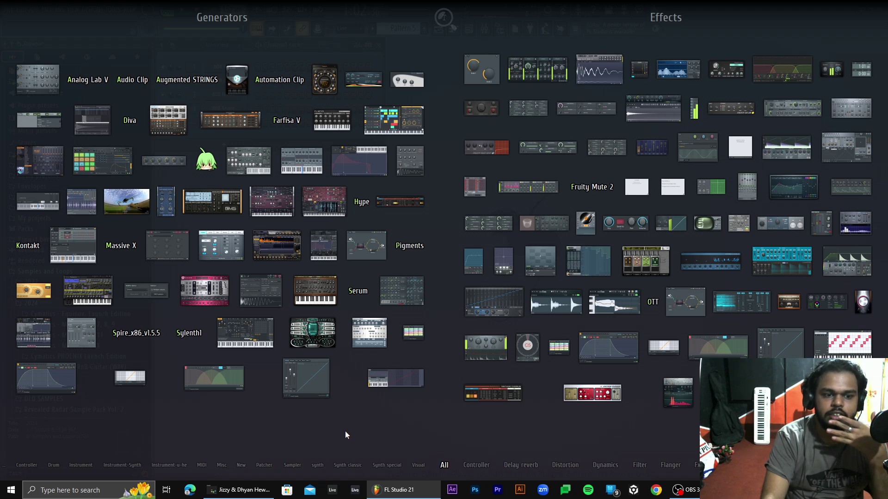
click(353, 405)
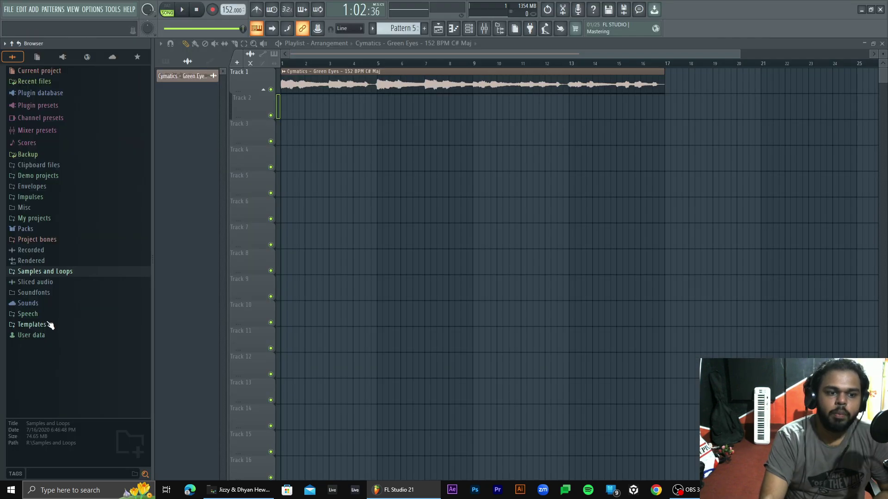
Open the Kicks folder of the Drums pack in the browser and preview the 909 Kick sample
click(39, 228)
click(43, 214)
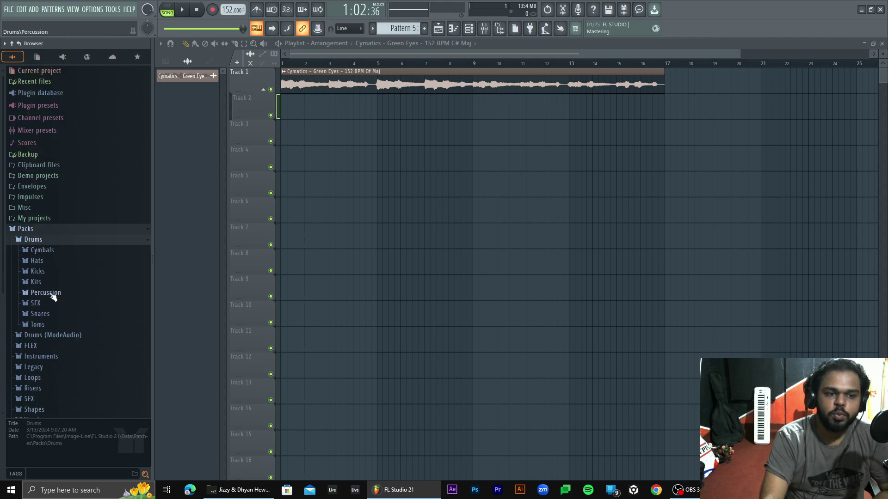
click(46, 271)
click(56, 267)
click(59, 198)
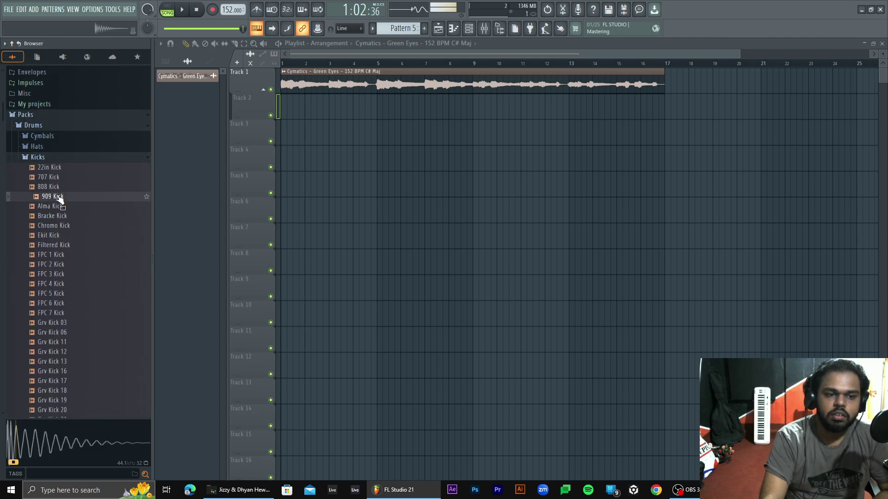
Audition further samples in the Kicks folder, including 707 Kick and Minimal Kick 04
click(59, 179)
scroll(79, 231, down, 1)
click(84, 283)
scroll(83, 283, down, 3)
click(79, 321)
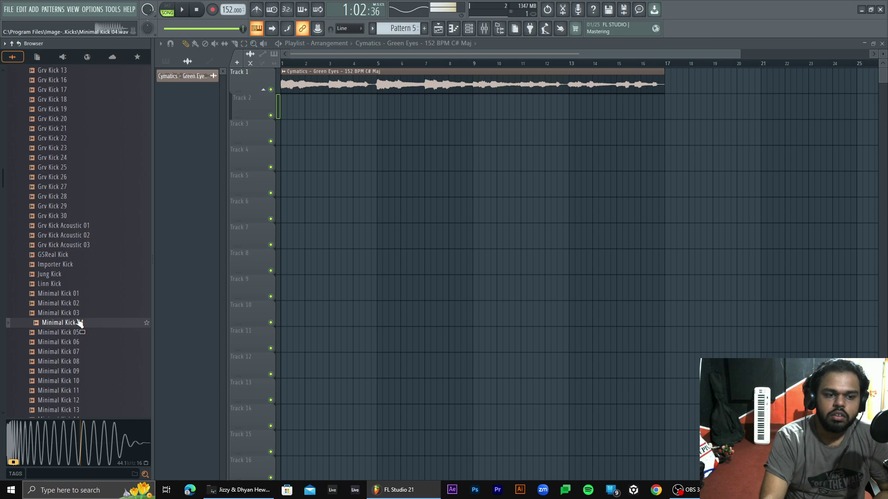
scroll(80, 319, down, 5)
click(80, 323)
scroll(79, 324, down, 8)
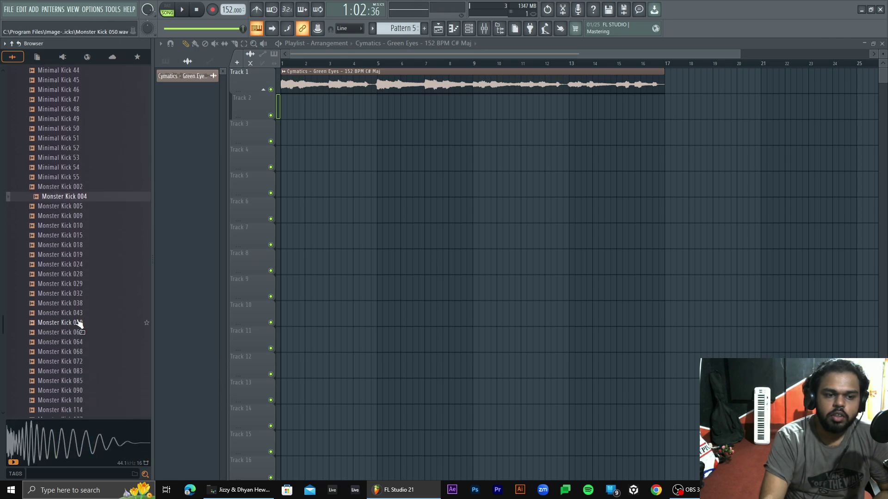
Audition several Monster Kick samples, including Monster Kick 050, 100 and 004
click(81, 322)
scroll(82, 319, up, 10)
click(82, 317)
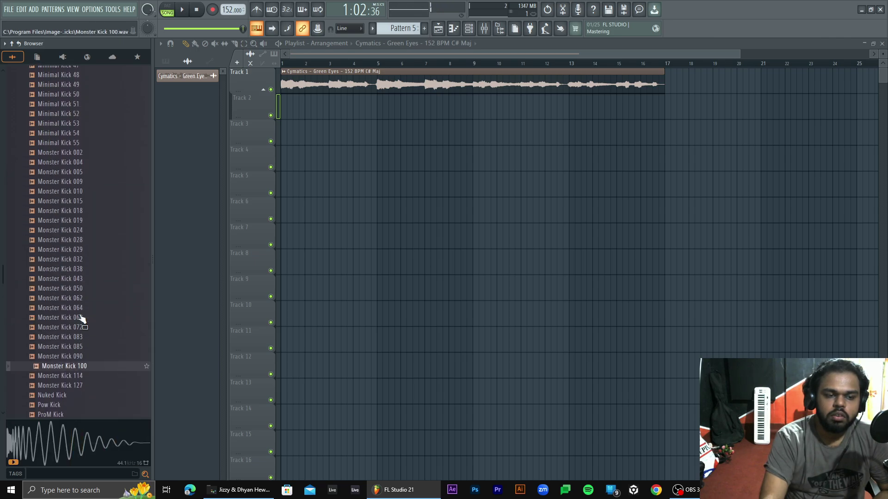
scroll(81, 317, up, 2)
click(81, 304)
click(81, 313)
click(76, 342)
scroll(76, 345, down, 5)
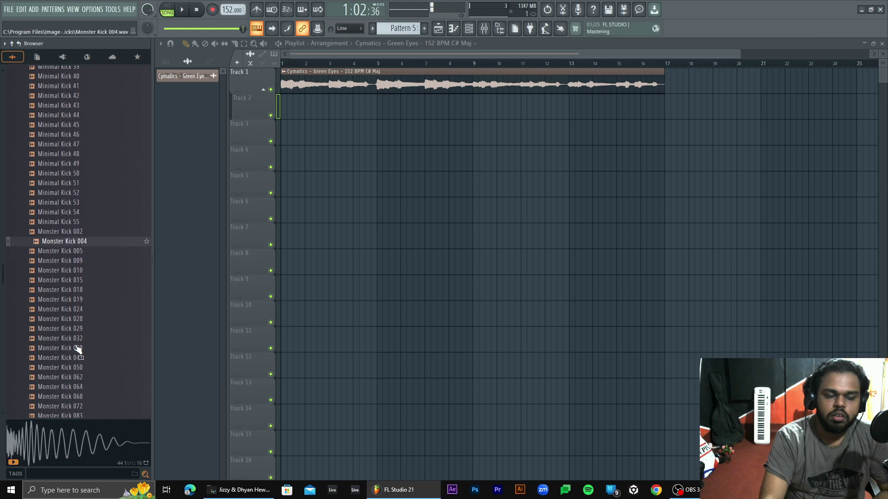
Audition the last samples in the Kicks folder, including WhoDat, Yam, ProM, Pow and Nuked Kick
click(75, 344)
scroll(76, 346, down, 3)
click(78, 343)
click(70, 352)
click(63, 362)
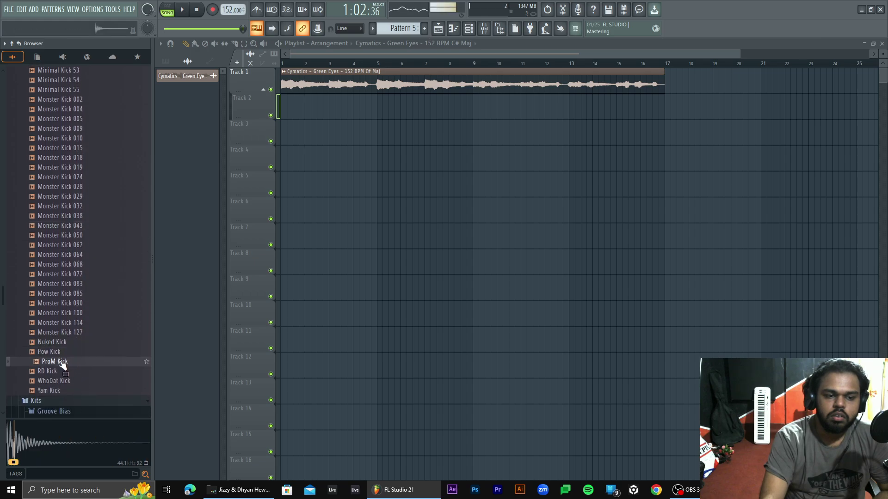
click(60, 381)
click(59, 391)
click(59, 362)
click(59, 352)
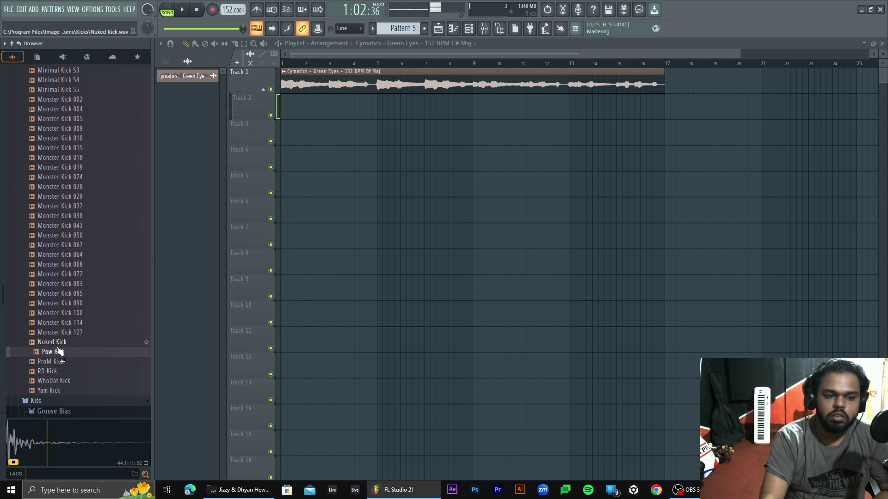
click(59, 342)
Place the Linn Kick sample at the start of Track 3 in the playlist
scroll(59, 342, up, 15)
drag(53, 138, 281, 135)
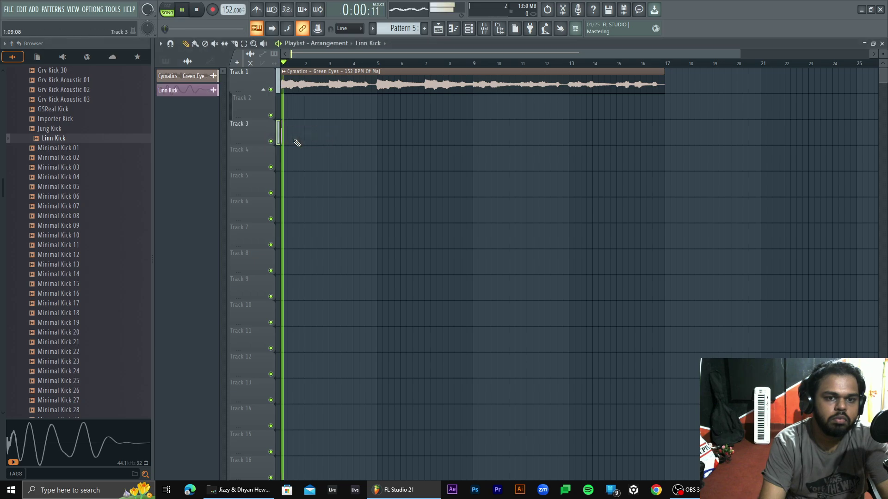
drag(739, 55, 578, 55)
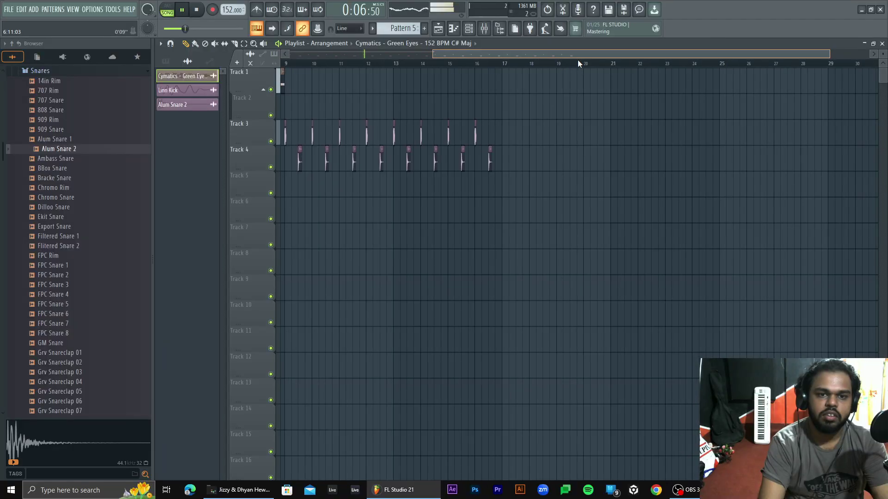
Undo the last playlist edit and stop playback
key(ctrl+z)
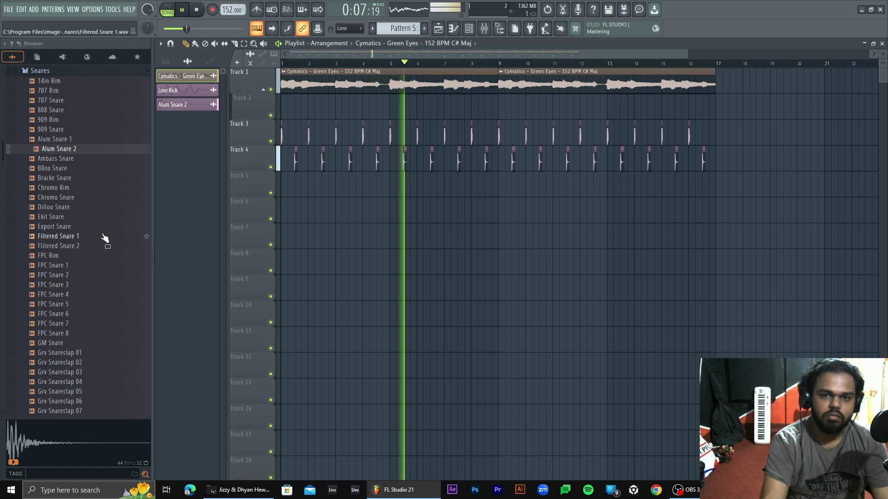
key(space)
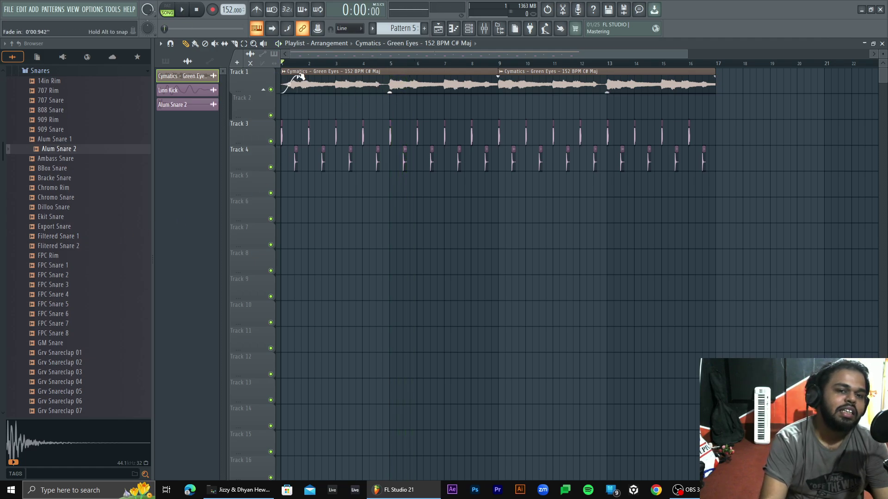
Clear the fade-in and fade-out of the first melody clip on Track 1 and set its gain to -1.0 dB
drag(334, 75, 283, 75)
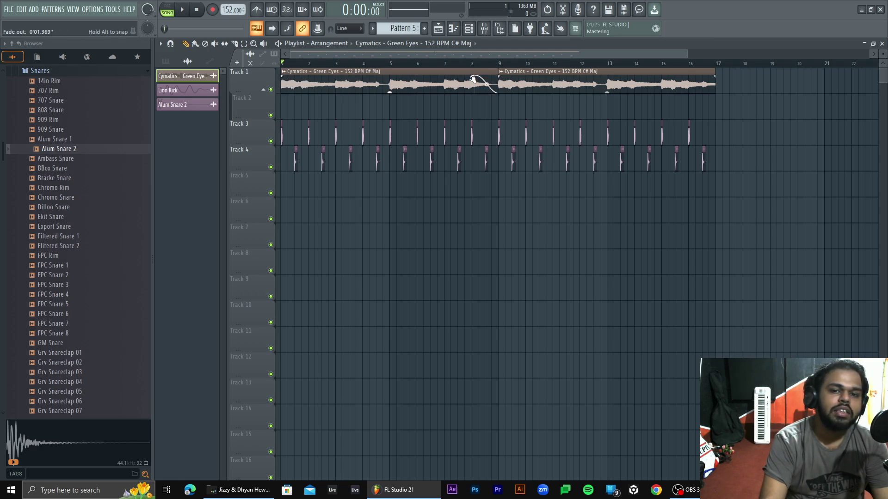
drag(472, 78, 498, 78)
drag(389, 90, 390, 93)
key(space)
key(space)
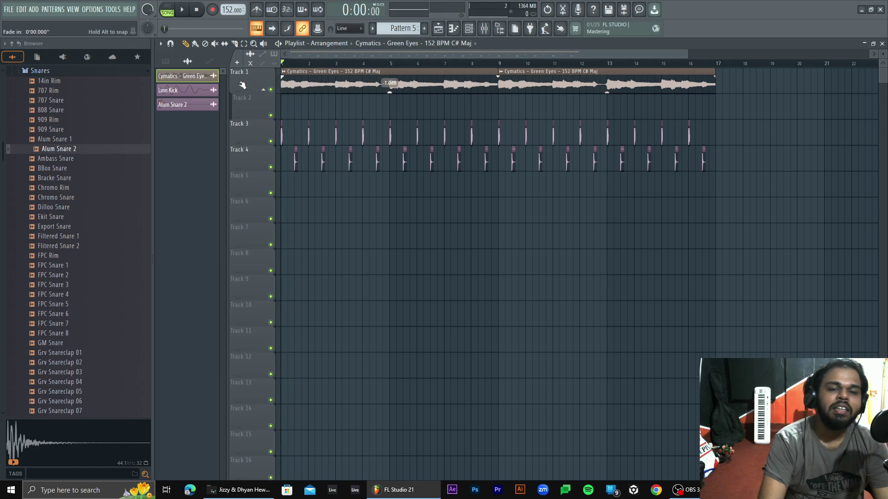
Adjust the fades on the two melody clips on Track 1 and reset the fade on the first Linn Kick clip on Track 3
drag(495, 75, 465, 79)
mouse_move(716, 77)
mouse_down()
mouse_move(609, 79)
mouse_move(746, 78)
mouse_up()
mouse_move(504, 77)
mouse_down()
mouse_move(606, 83)
mouse_move(498, 83)
mouse_up()
drag(686, 54, 296, 54)
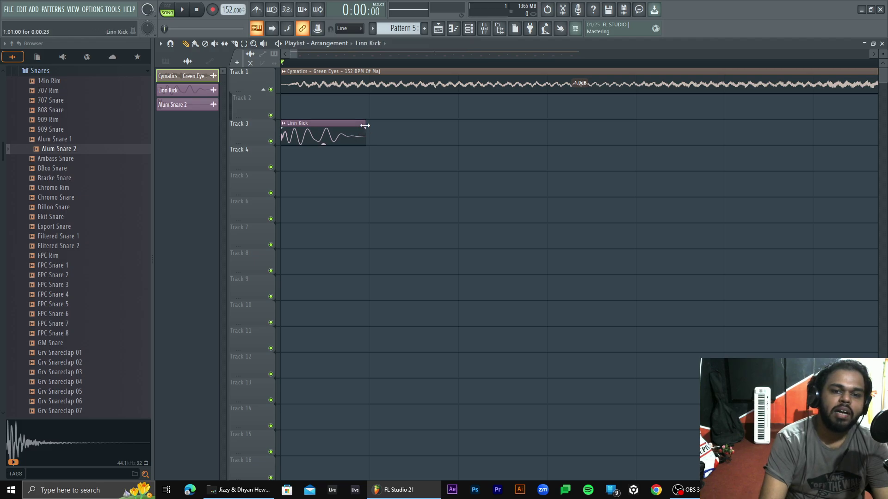
drag(341, 127, 248, 128)
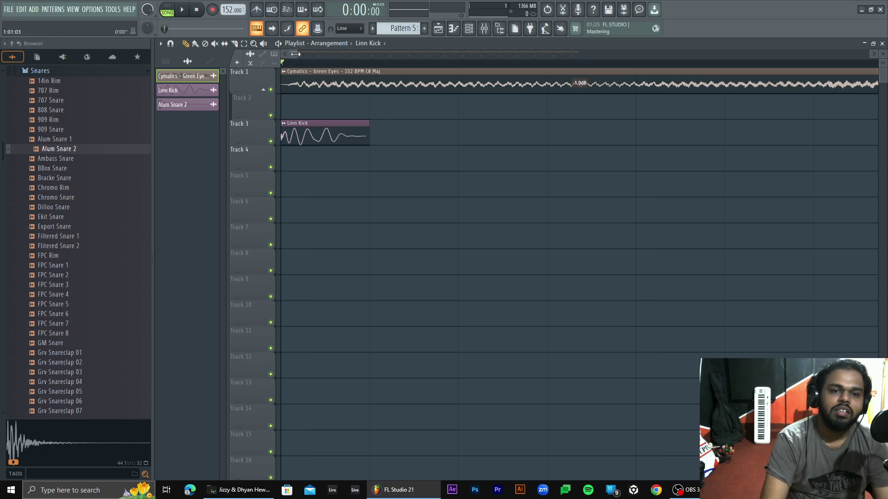
Shorten the first Alum Snare 2 clip on Track 4 to about 0:01:07 and fade out its end
ctrl+scroll(523, 153, down, 4)
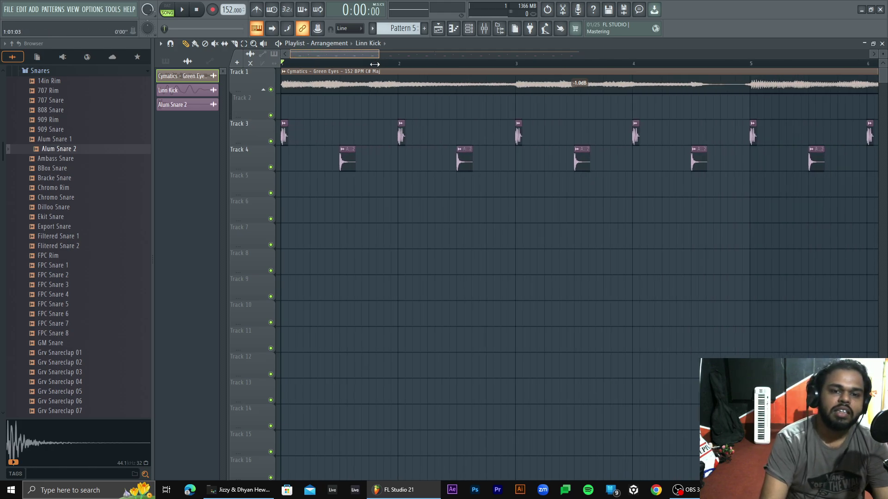
ctrl+scroll(523, 153, up, 3)
double_click(523, 153)
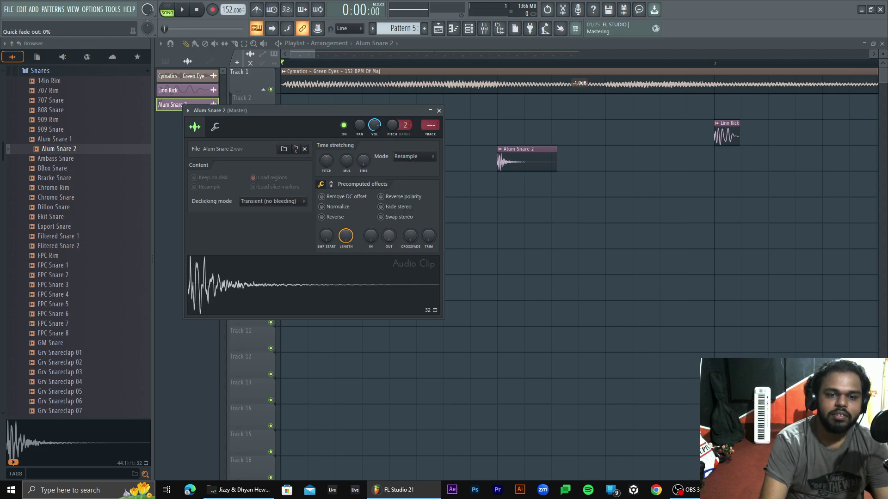
click(439, 110)
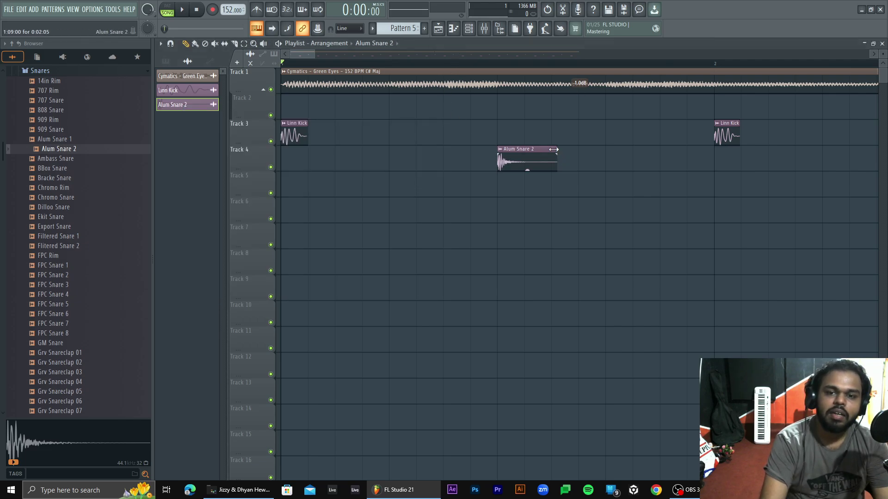
drag(557, 149, 509, 158)
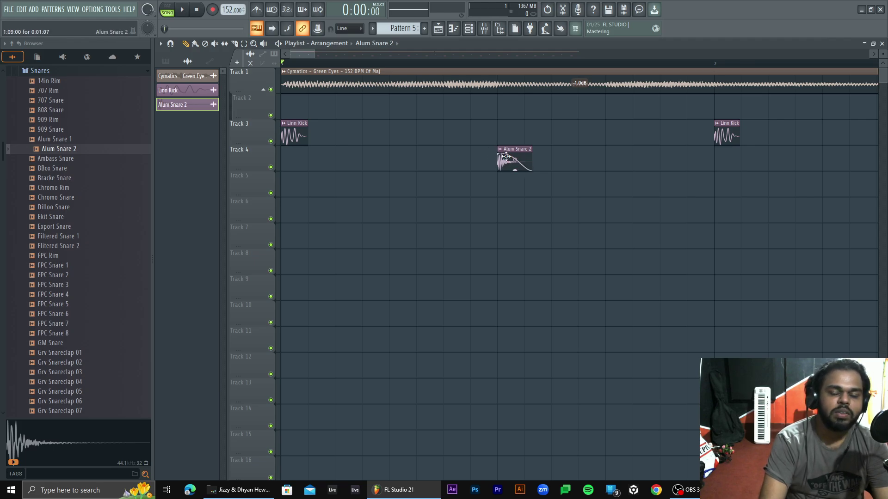
Open the channel settings of the first Linn Kick clip on Track 3
scroll(365, 178, down, 5)
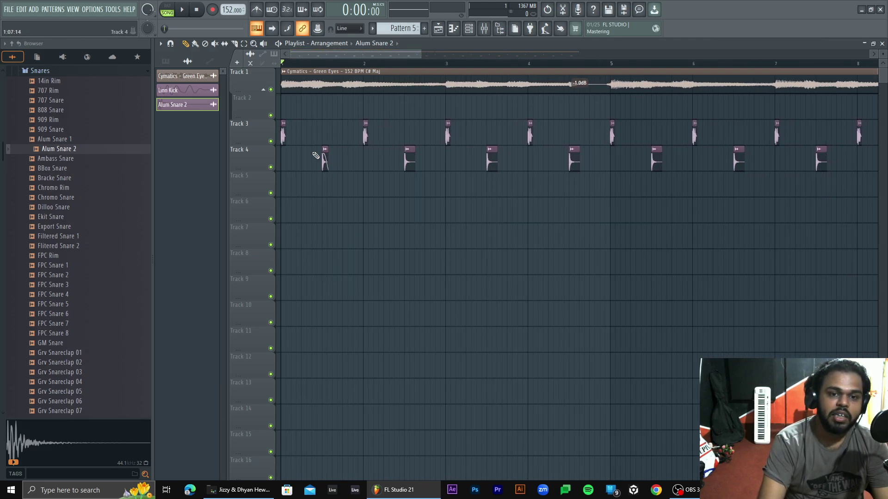
click(283, 135)
double_click(283, 135)
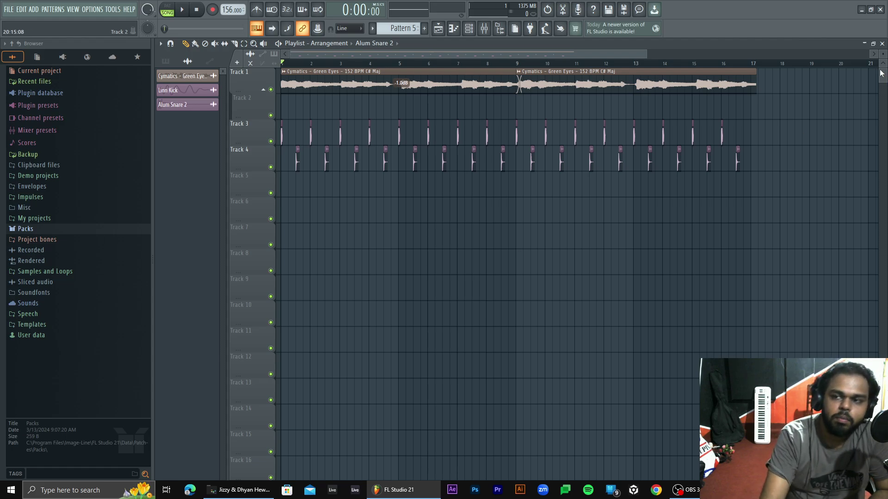
Close the playlist window to clear the workspace
click(880, 44)
click(758, 73)
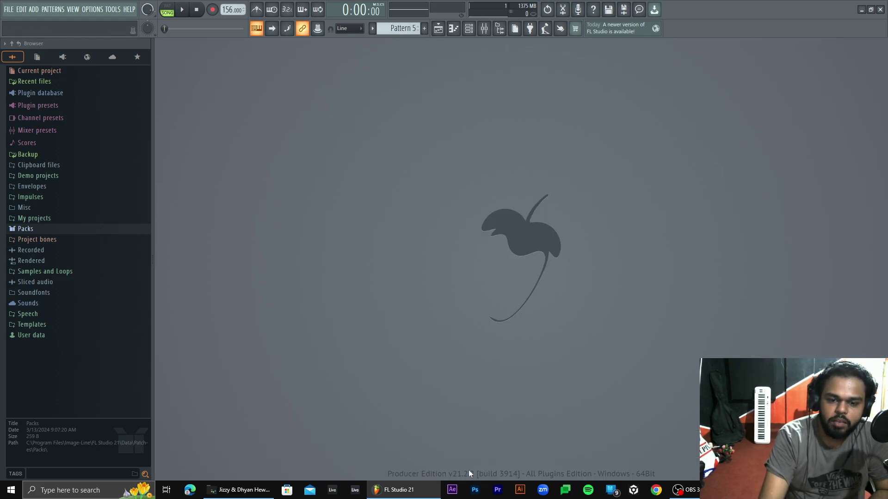